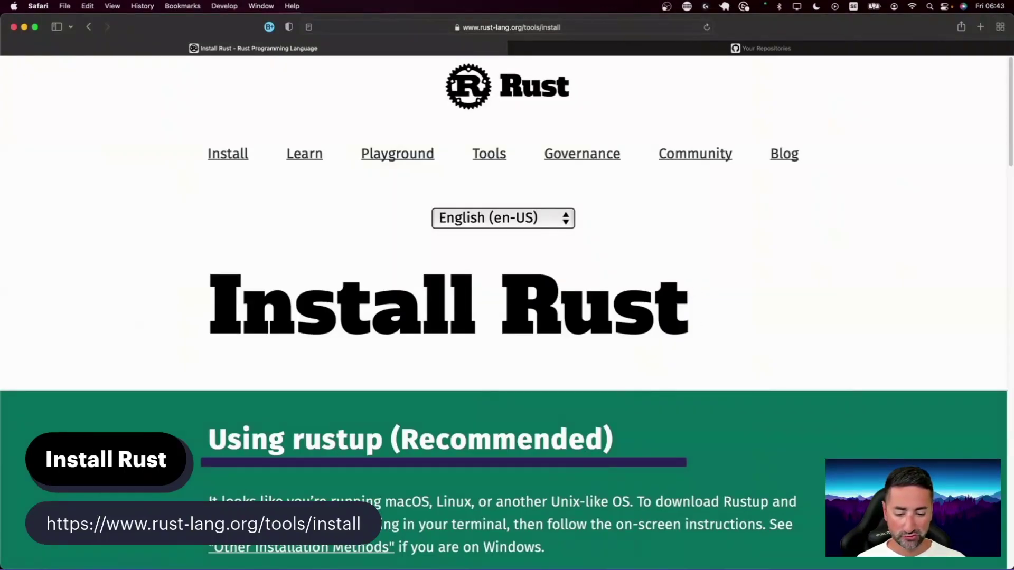
pyautogui.press('super+space')
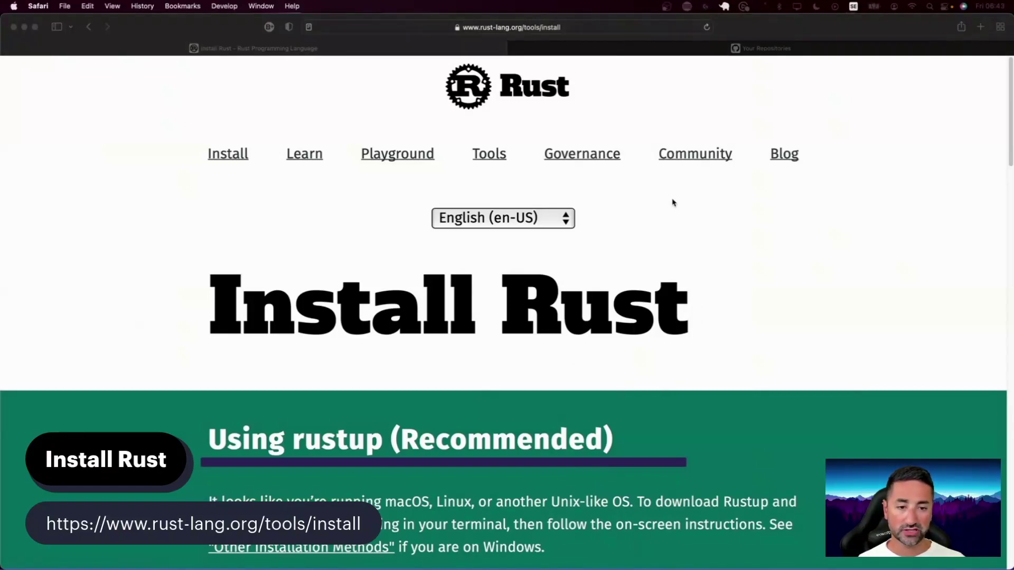
pyautogui.press('Escape')
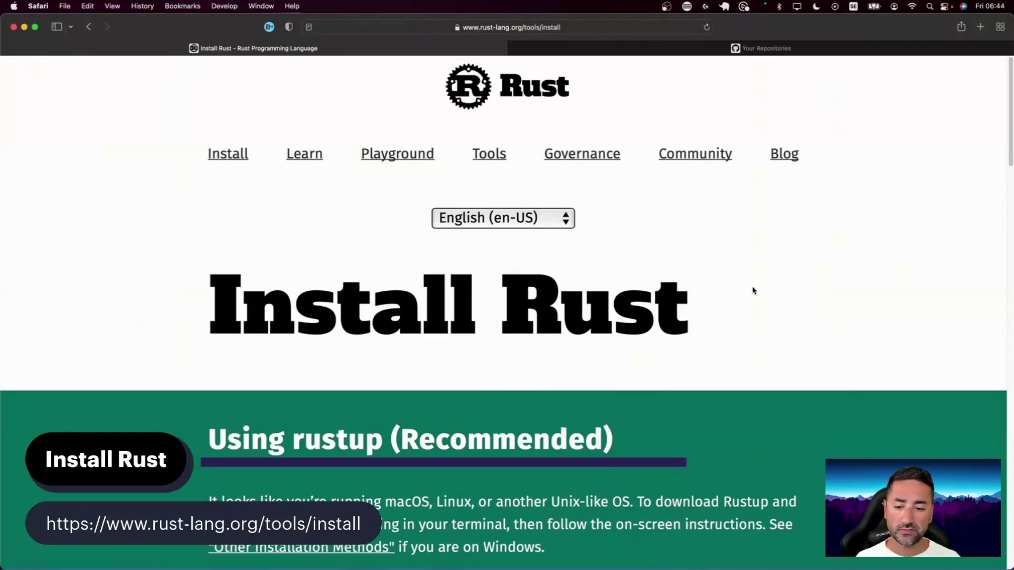
# Step: Examine the recommended rustup installation command on the Install Rust page
pyautogui.scroll(-5, 753, 290)
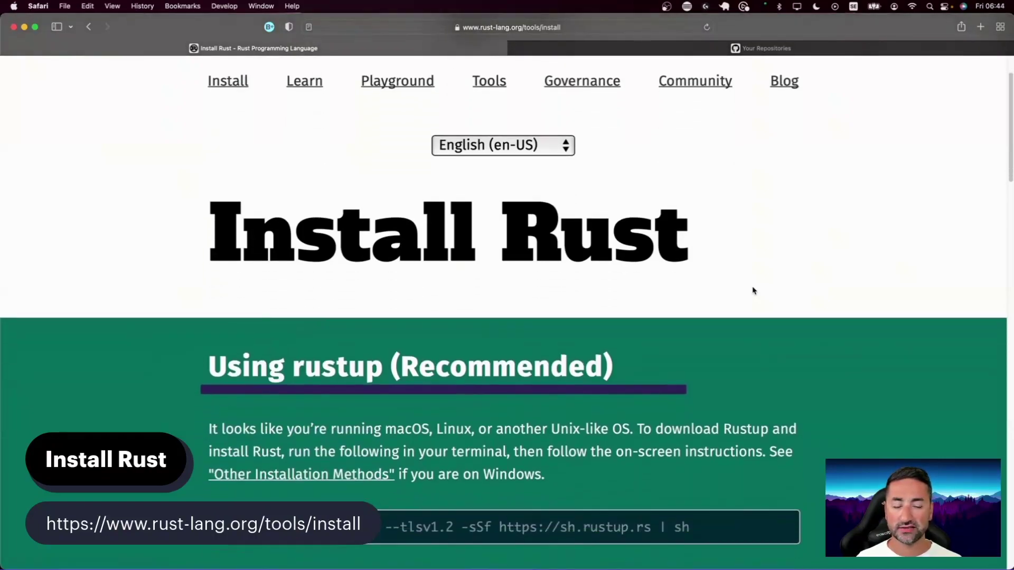
pyautogui.scroll(-6, 754, 291)
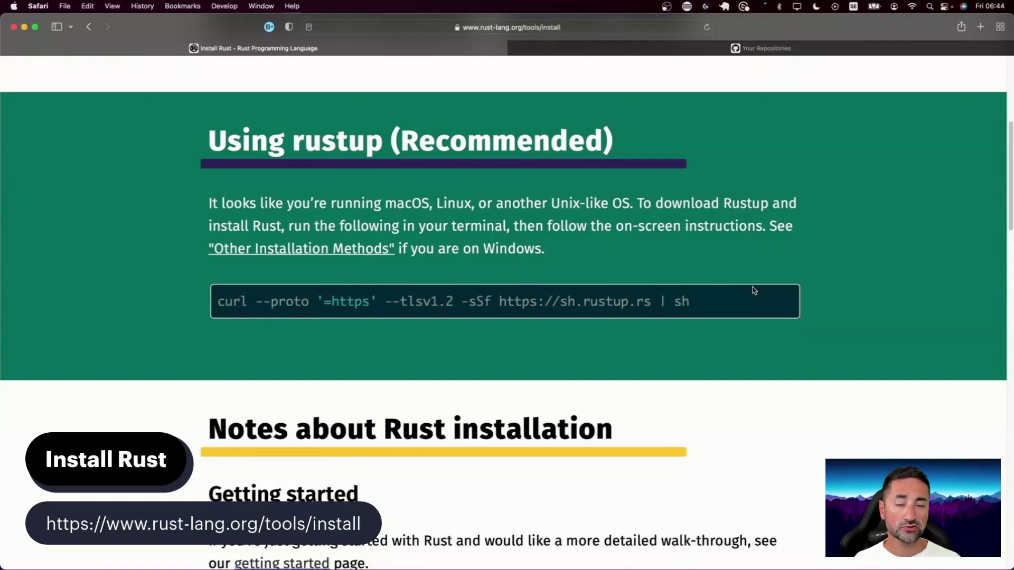
pyautogui.scroll(-1, 754, 291)
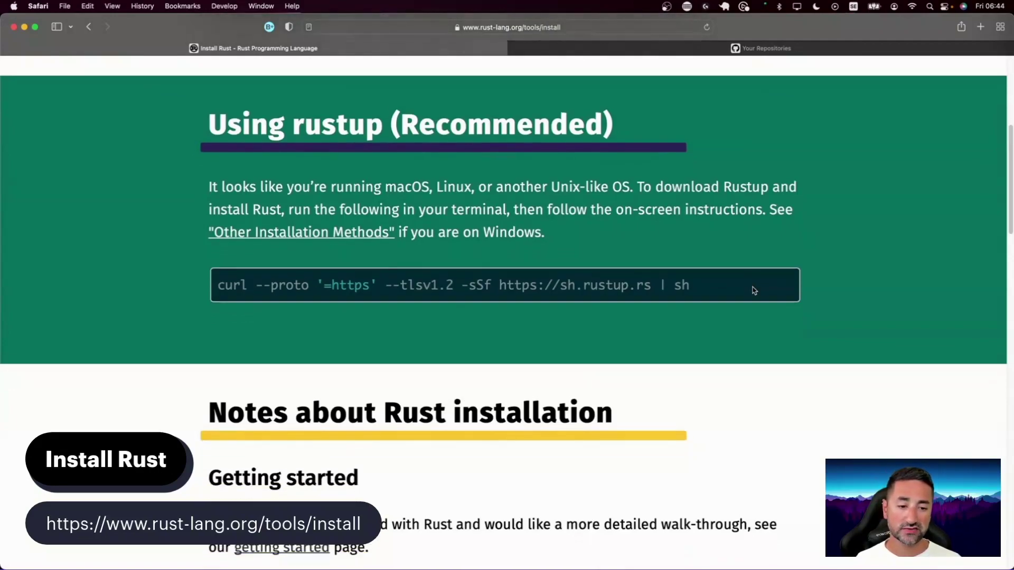
pyautogui.moveTo(753, 290); pyautogui.dragTo(188, 267)
pyautogui.scroll(-1, 198, 279)
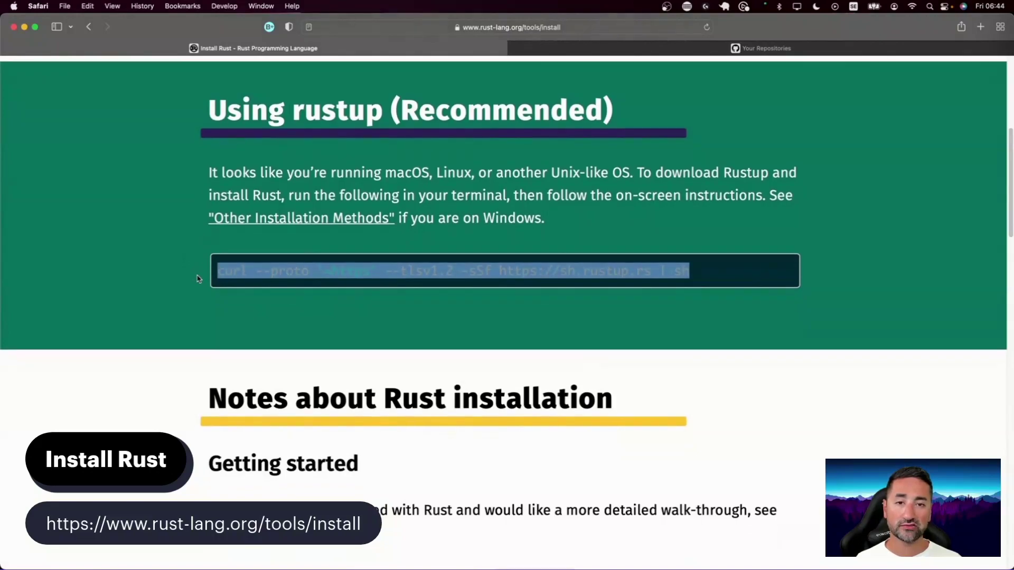
pyautogui.click(230, 324)
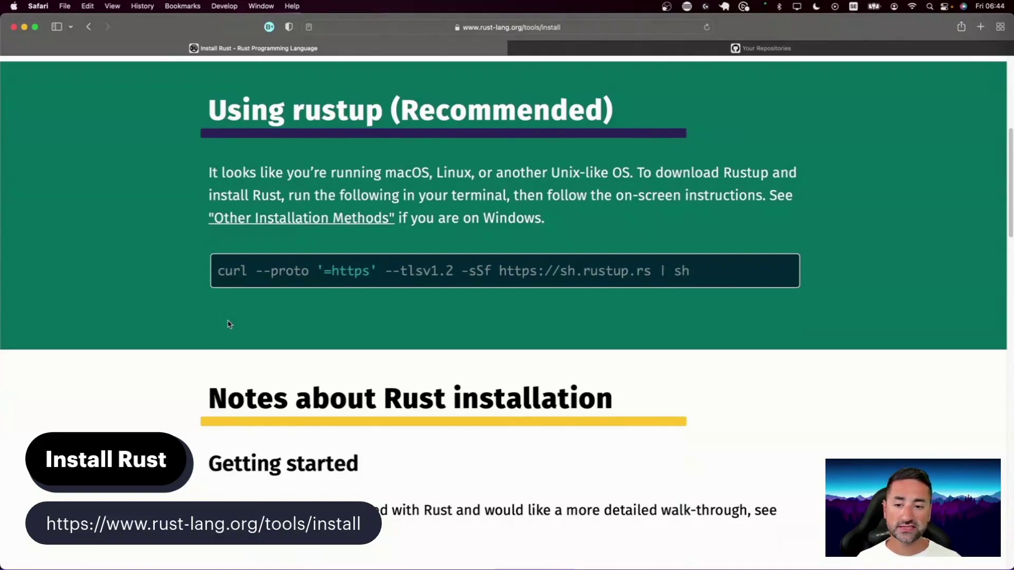
# Step: Look through the "Other Installation Methods" page for Rust, including its standalone installers, and return to the Install Rust page
pyautogui.click(292, 223)
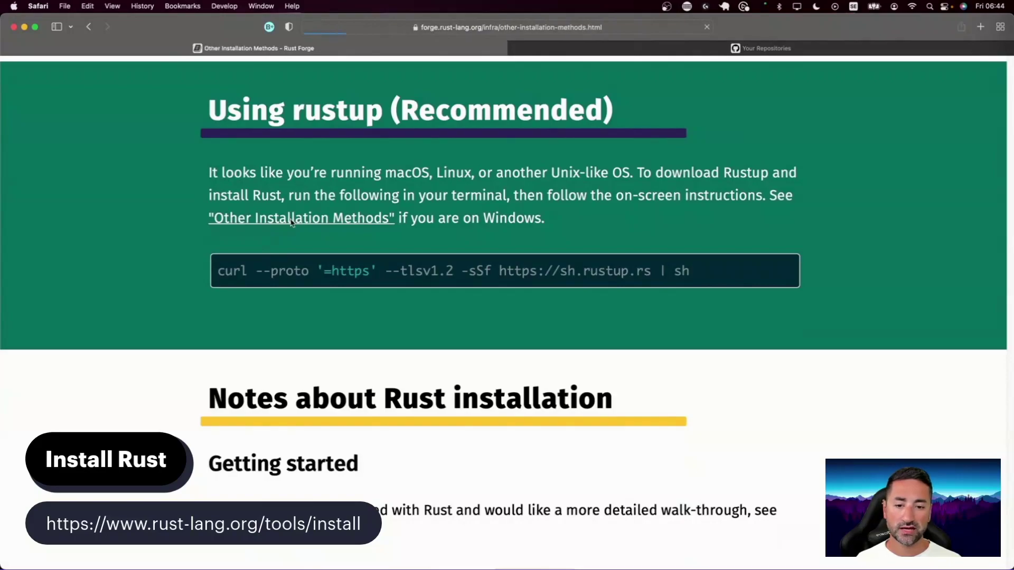
pyautogui.scroll(-5, 292, 358)
pyautogui.scroll(-15, 294, 358)
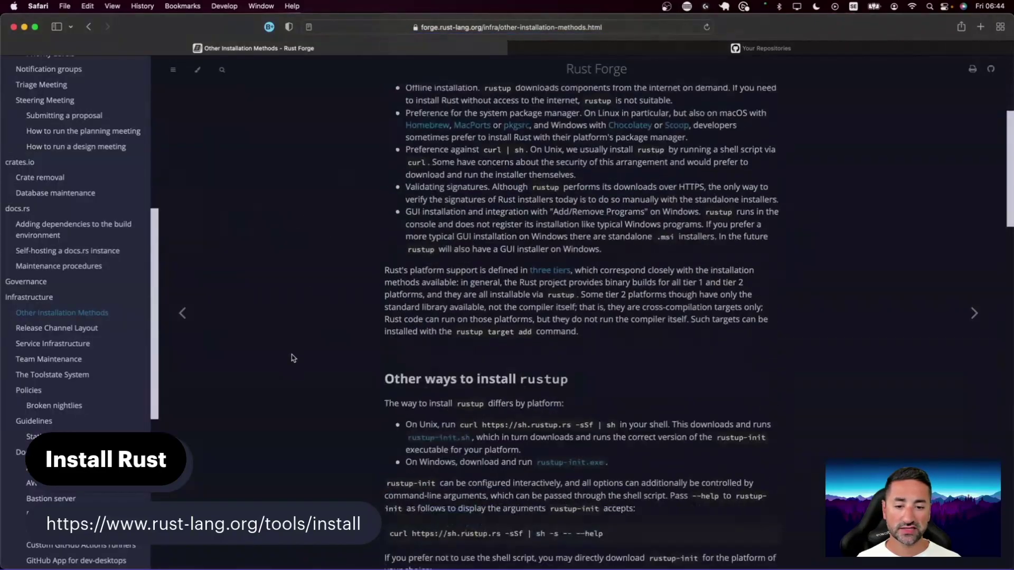
pyautogui.scroll(-10, 292, 357)
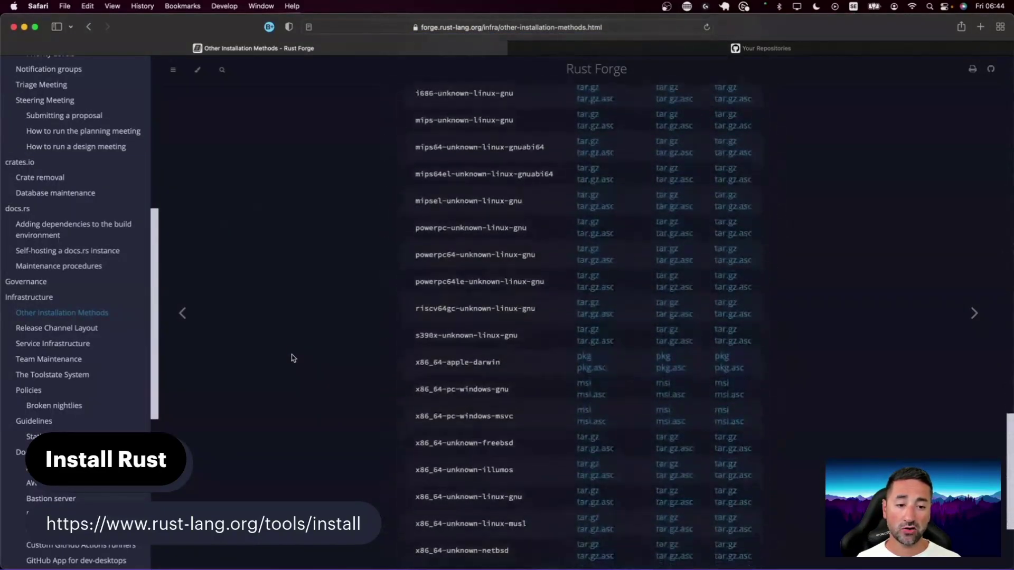
pyautogui.click(89, 26)
pyautogui.scroll(4, 440, 277)
pyautogui.scroll(5, 439, 277)
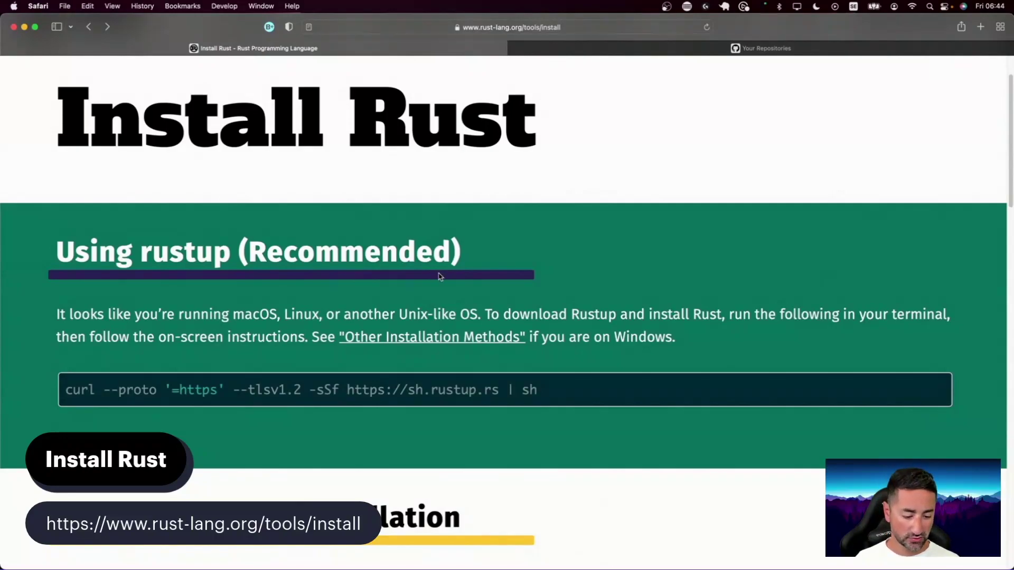
# Step: Search the web in a new tab for "install visual studio code" and open the Visual Studio Code download page in its own tab
pyautogui.press('super+space')
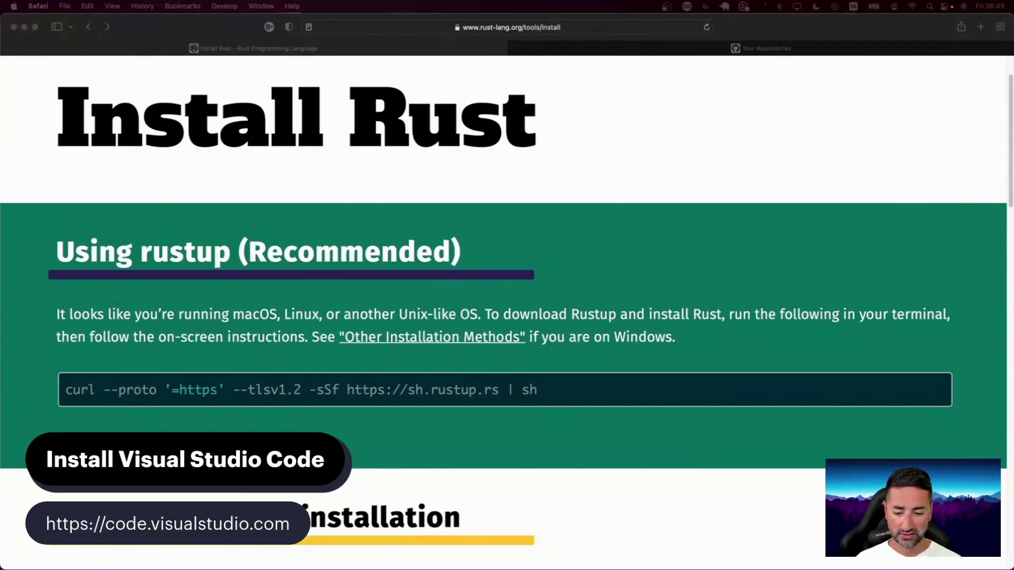
pyautogui.press('super+t')
pyautogui.write('install visual studio code')
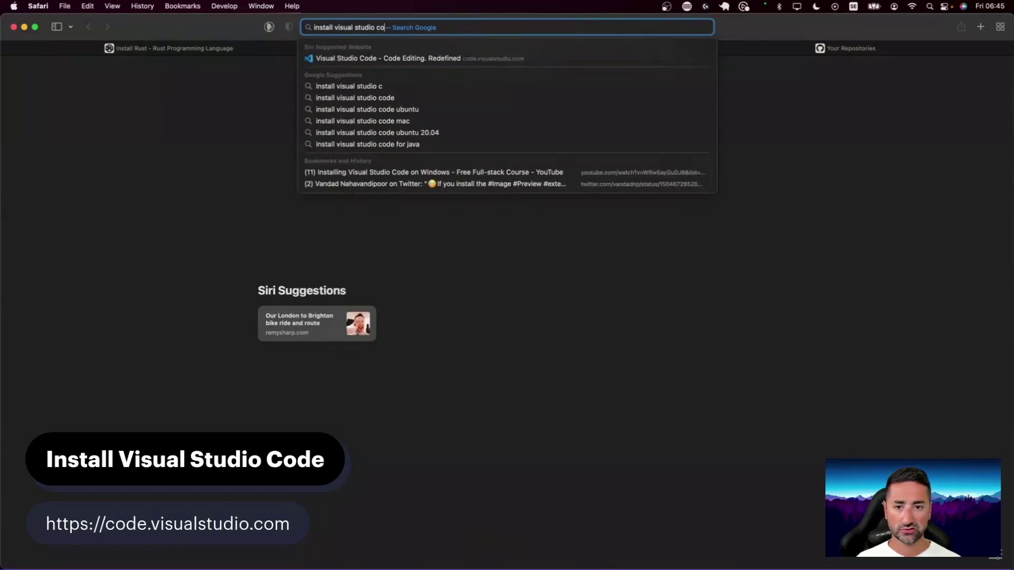
pyautogui.press('Return')
pyautogui.keyDown('super'); pyautogui.click(238, 173); pyautogui.keyUp('super')
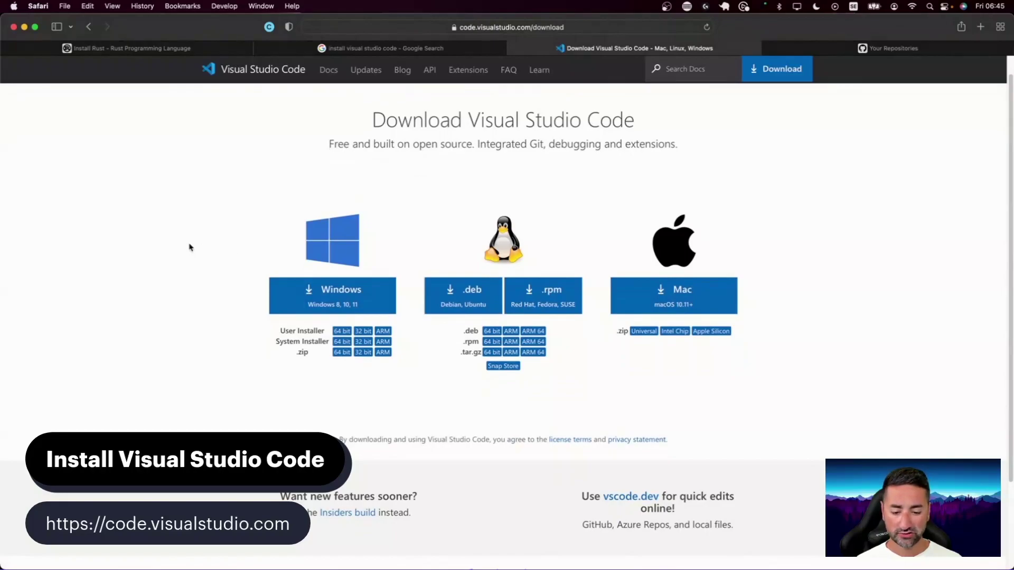
# Step: Enlarge the download page and examine the Visual Studio Code installer options for Windows, Linux and Mac
pyautogui.press('super+slash')
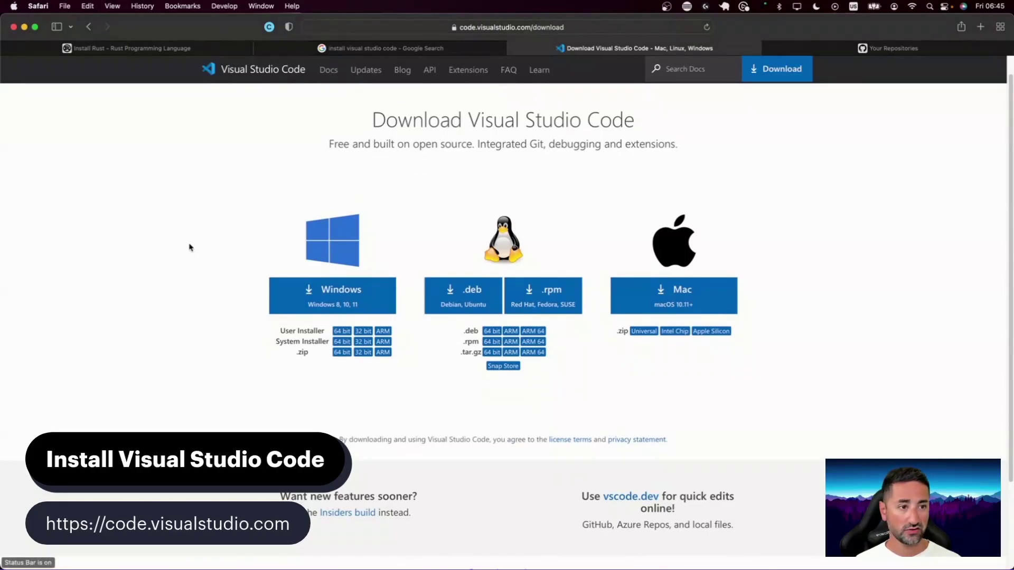
pyautogui.press('super+equal')
pyautogui.press('super+equal')
pyautogui.press('super+equal')
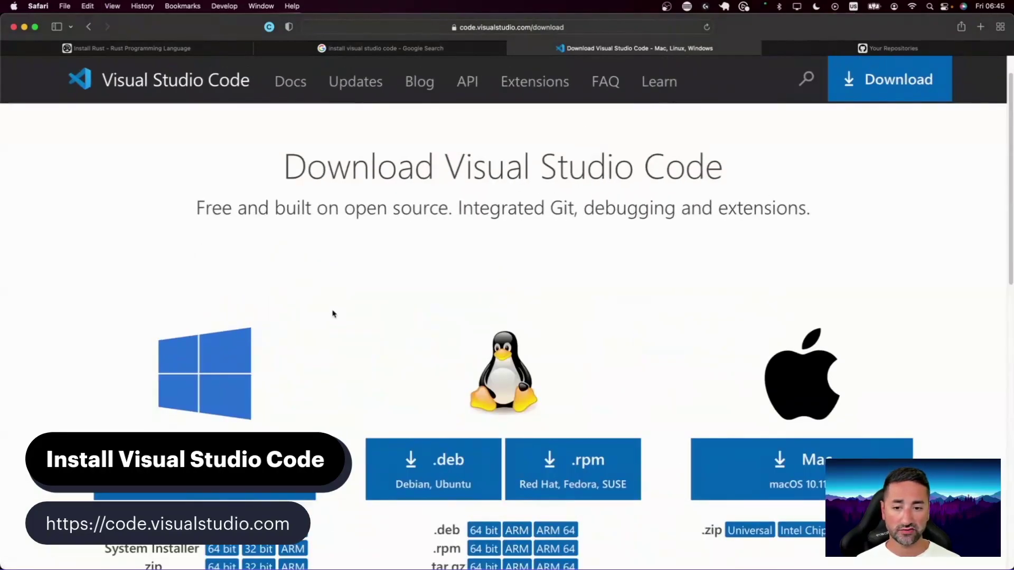
pyautogui.scroll(-5, 333, 314)
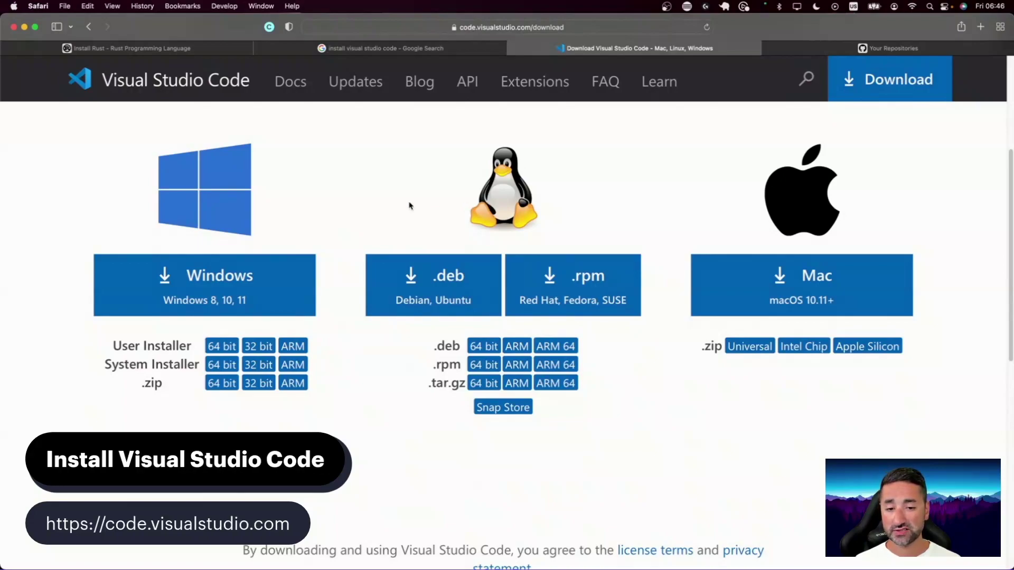
pyautogui.scroll(-1, 433, 201)
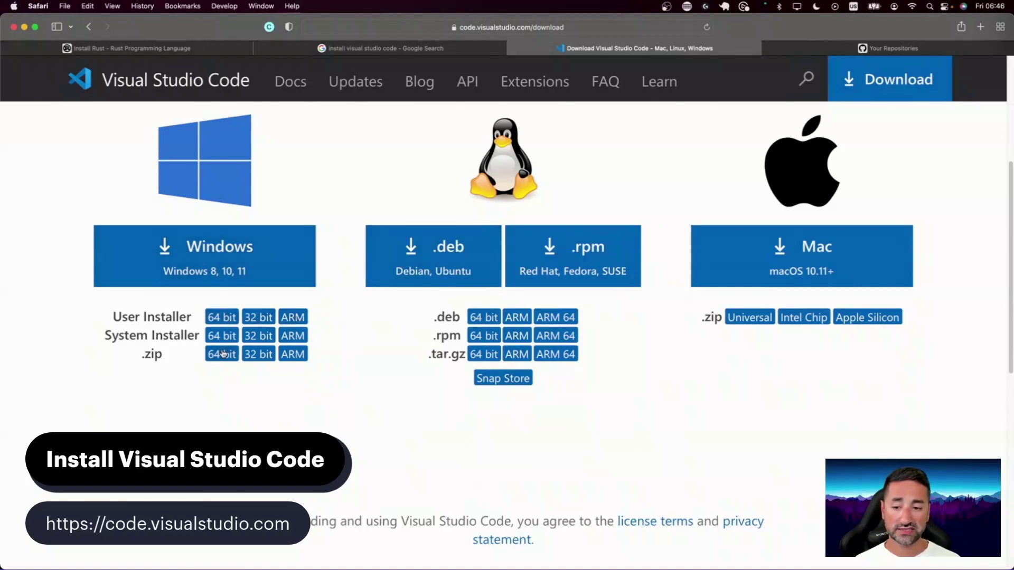
pyautogui.scroll(-1, 151, 325)
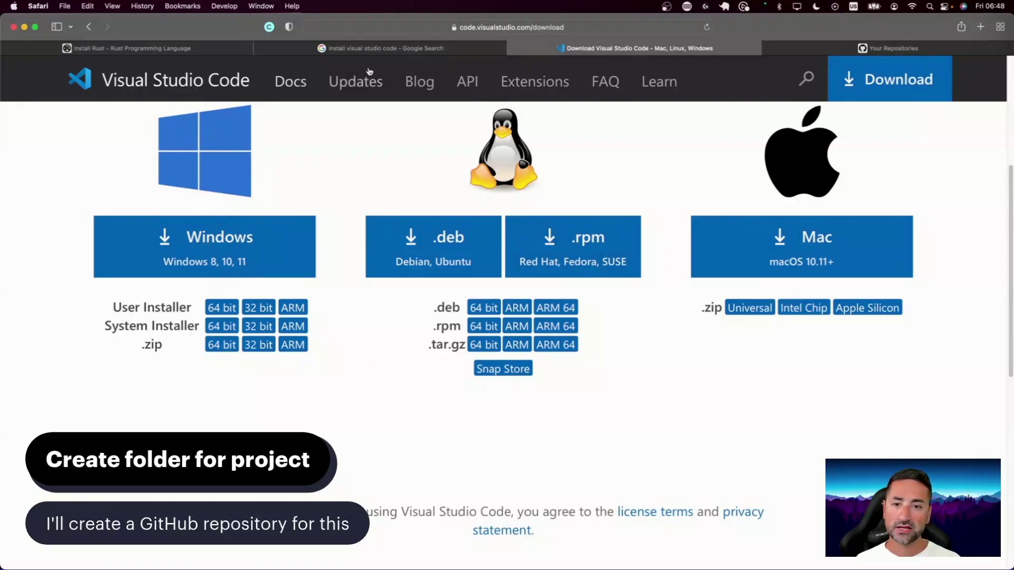
# Step: Close the Rust, search and Visual Studio Code tabs and start a new repository from the GitHub repositories page
pyautogui.press('super+w')
pyautogui.press('super+w')
pyautogui.press('super+w')
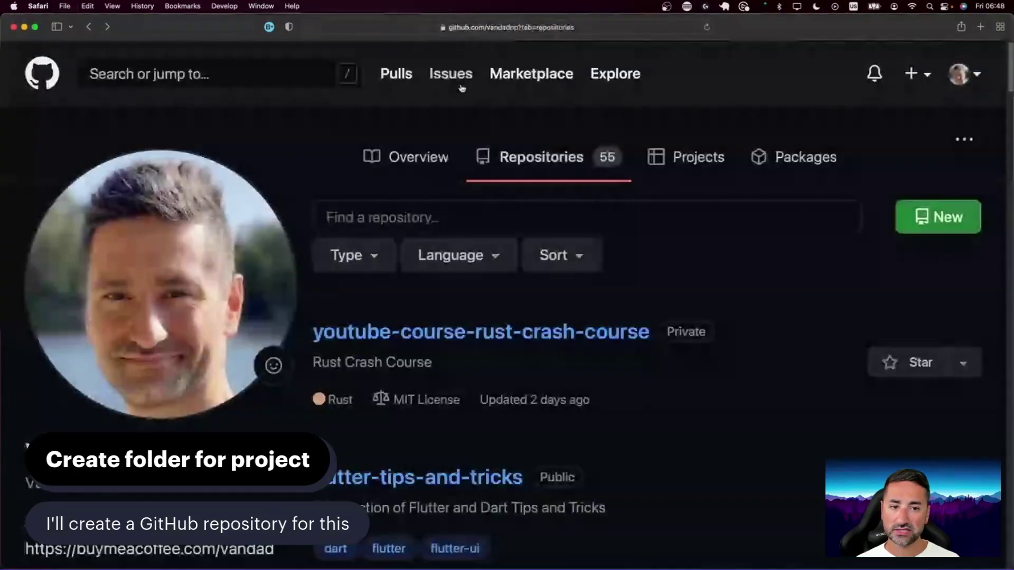
pyautogui.scroll(-2, 397, 159)
pyautogui.scroll(2, 397, 156)
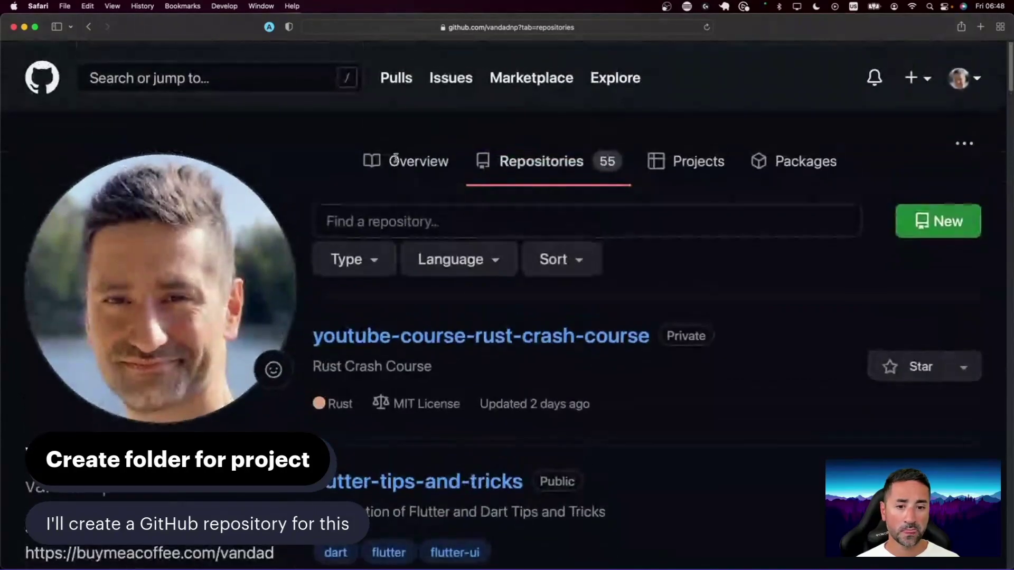
pyautogui.click(949, 205)
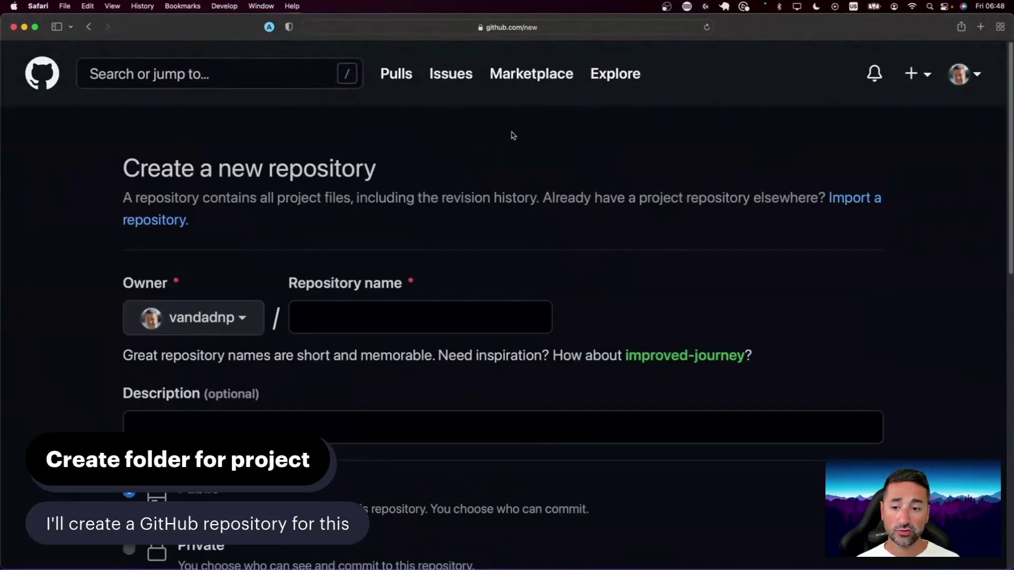
# Step: Name the new repository "rust-crash-course" and enter the description "Rust Crash Course"
pyautogui.click(367, 323)
pyautogui.write('rust-crash-course')
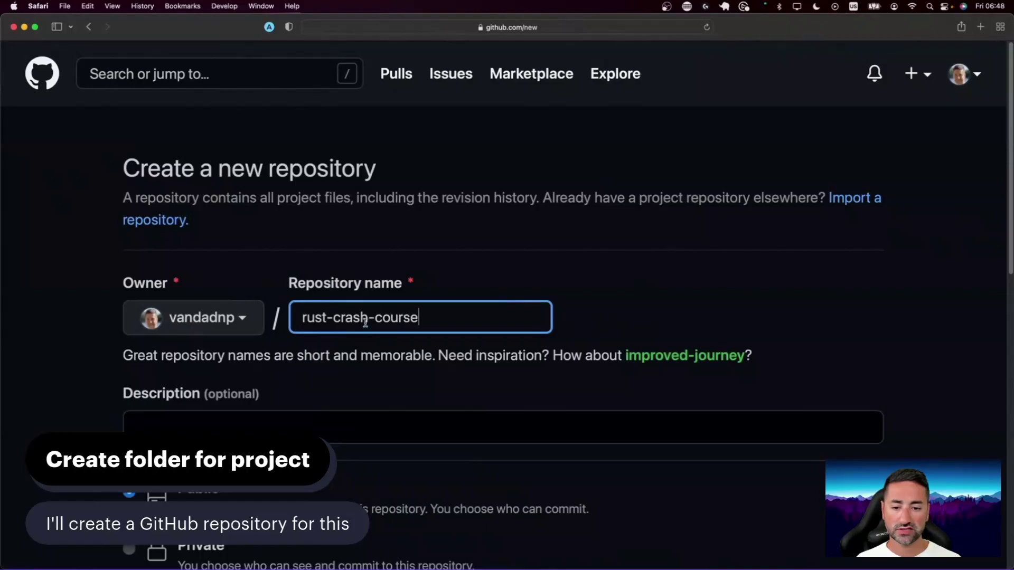
pyautogui.scroll(-5, 365, 323)
pyautogui.click(195, 256)
pyautogui.write('Rust Crash Course')
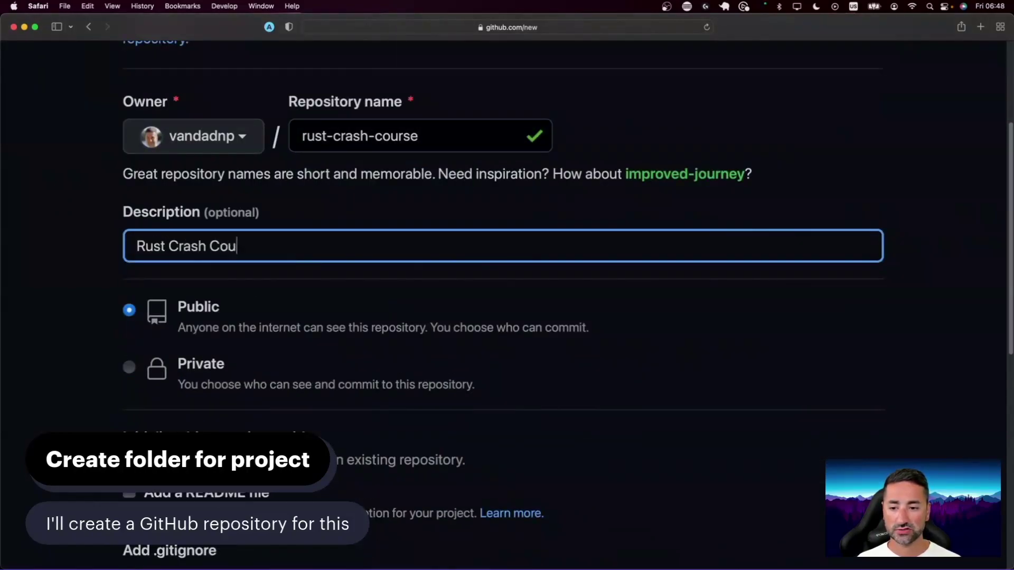
pyautogui.click(193, 313)
pyautogui.scroll(-1, 288, 296)
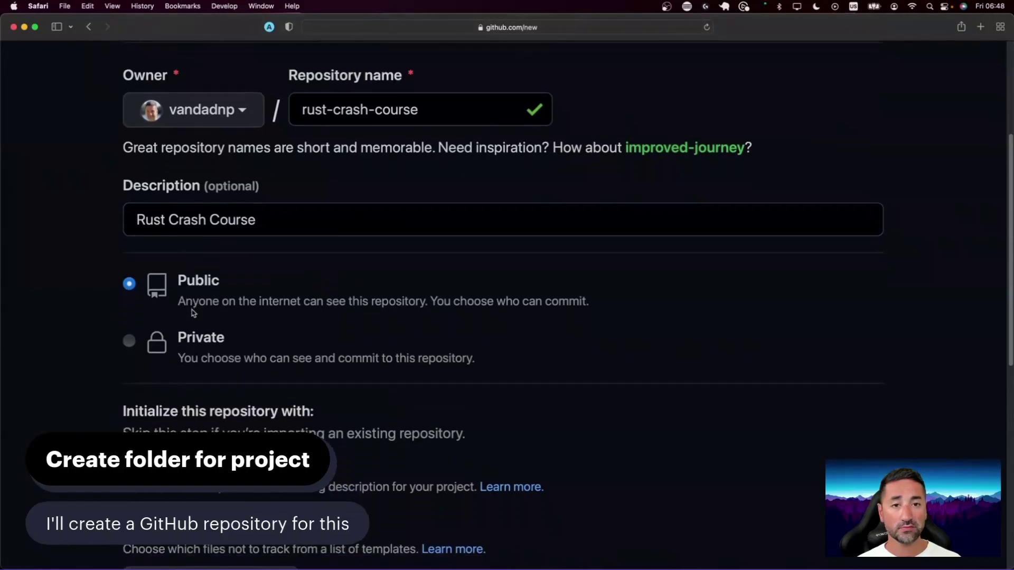
pyautogui.scroll(-2, 289, 270)
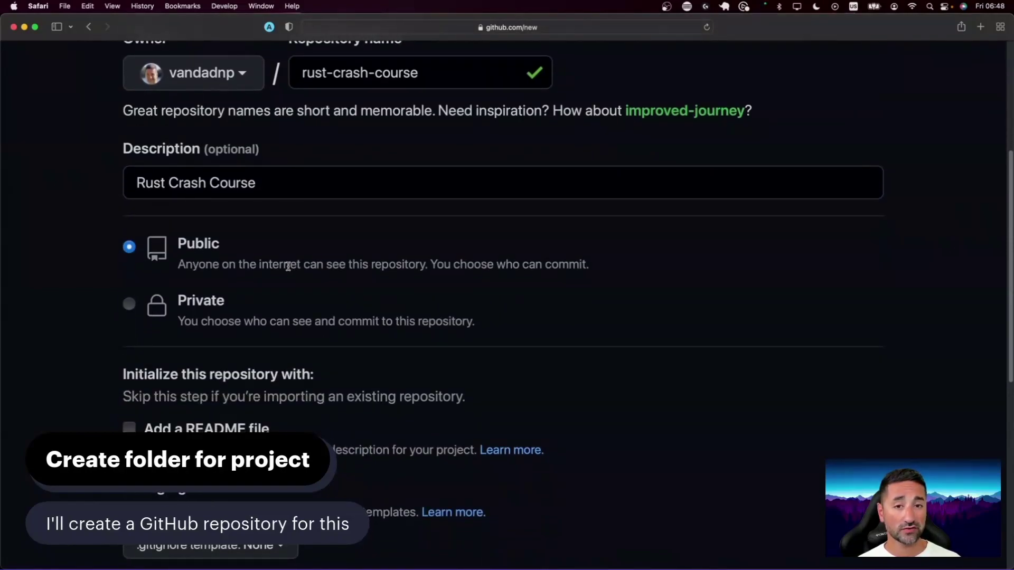
# Step: Switch the repository's visibility to Private and back to Public
pyautogui.click(128, 304)
pyautogui.scroll(-1, 129, 310)
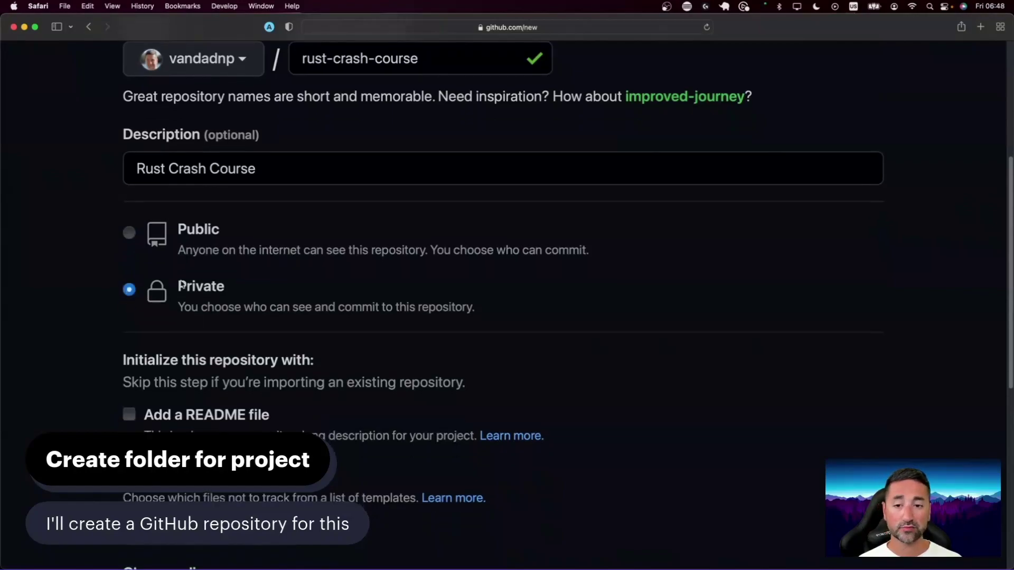
pyautogui.scroll(-1, 267, 242)
pyautogui.click(130, 217)
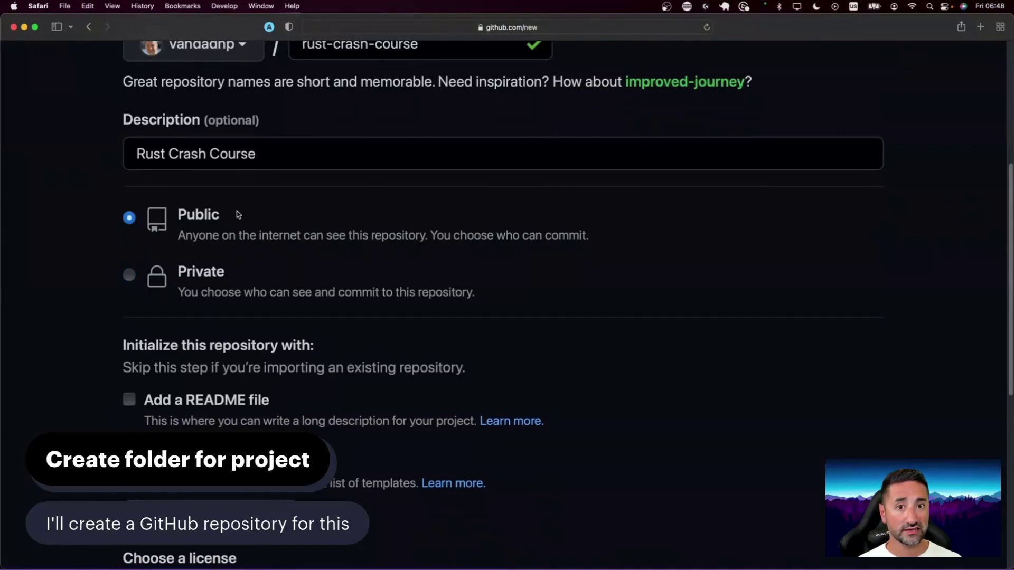
# Step: Choose to initialize the repository with a README file
pyautogui.scroll(-5, 39, 317)
pyautogui.click(157, 300)
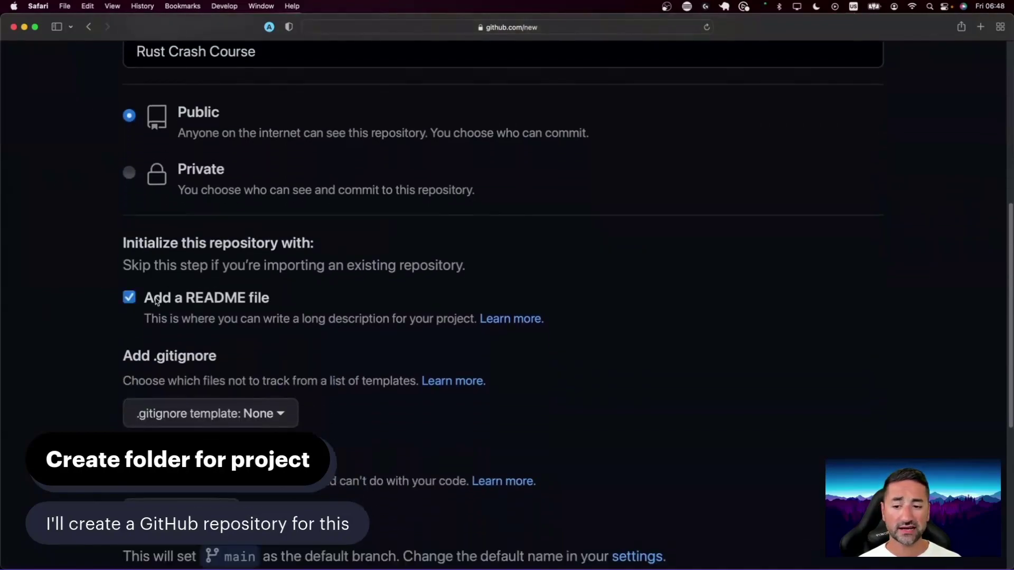
pyautogui.scroll(-2, 157, 300)
pyautogui.scroll(-2, 215, 290)
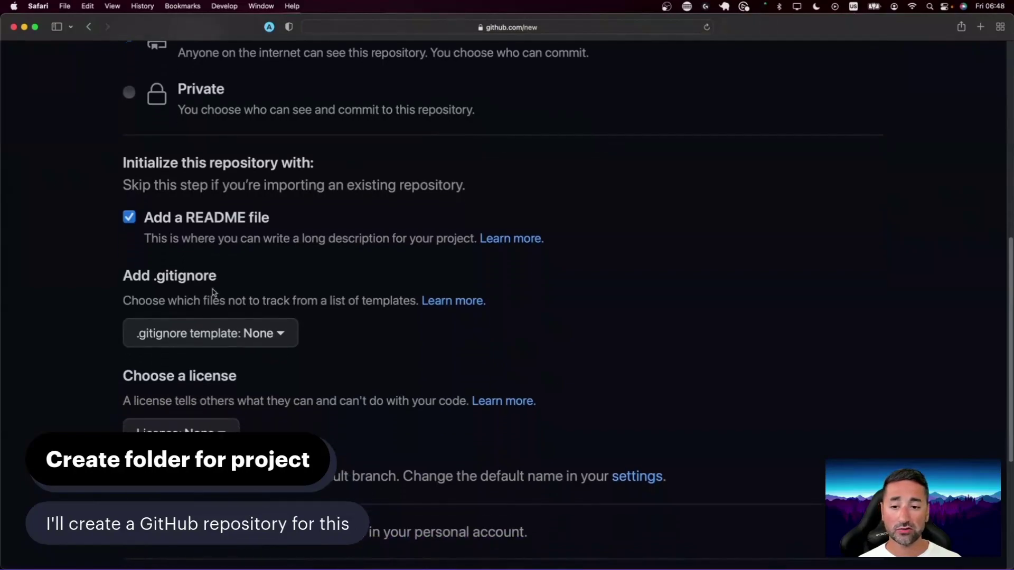
pyautogui.scroll(-1, 214, 292)
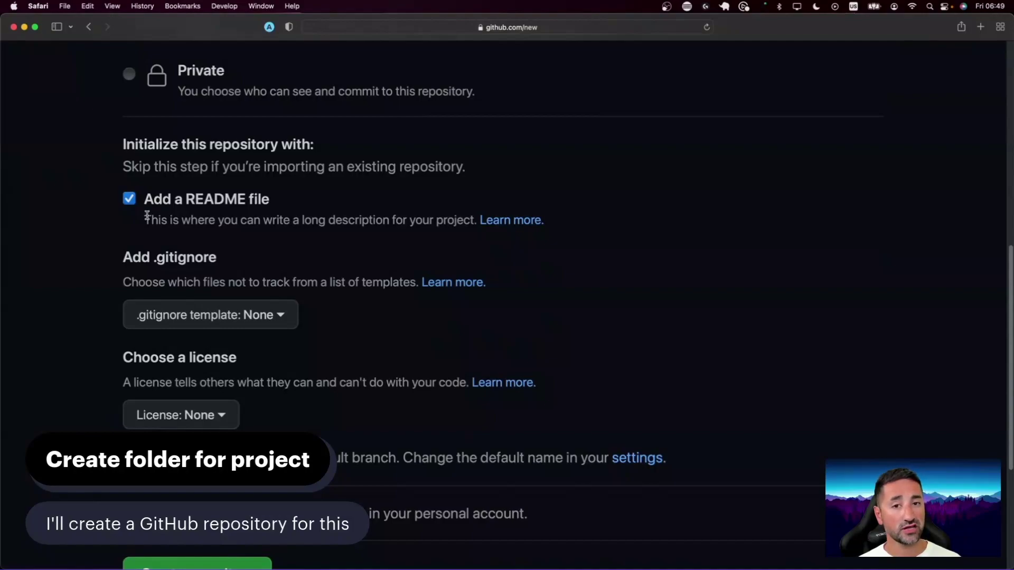
# Step: Choose the Rust .gitignore template for the new repository
pyautogui.scroll(-1, 147, 215)
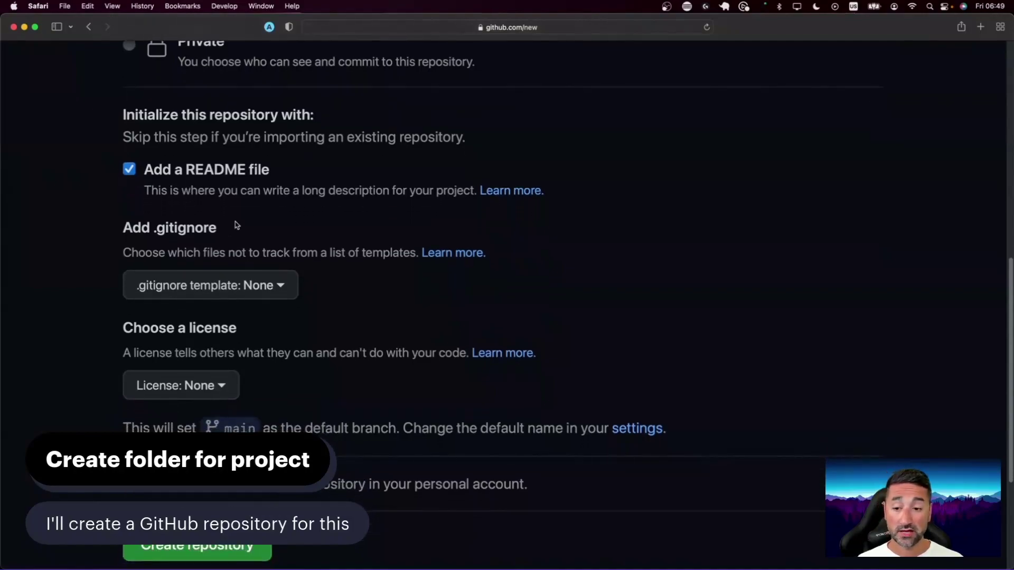
pyautogui.click(218, 285)
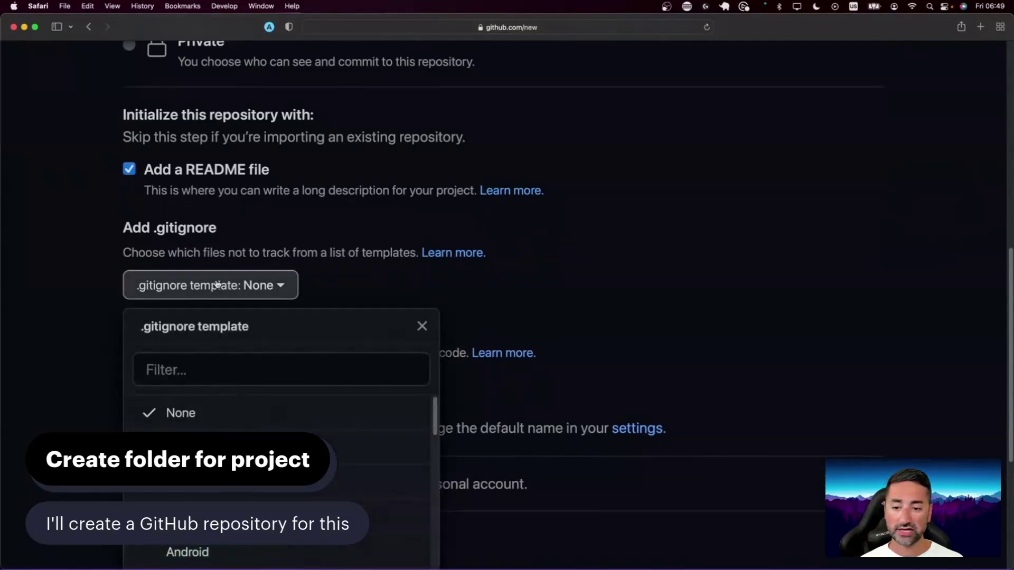
pyautogui.click(187, 357)
pyautogui.write('eu')
pyautogui.press('BackSpace')
pyautogui.press('BackSpace')
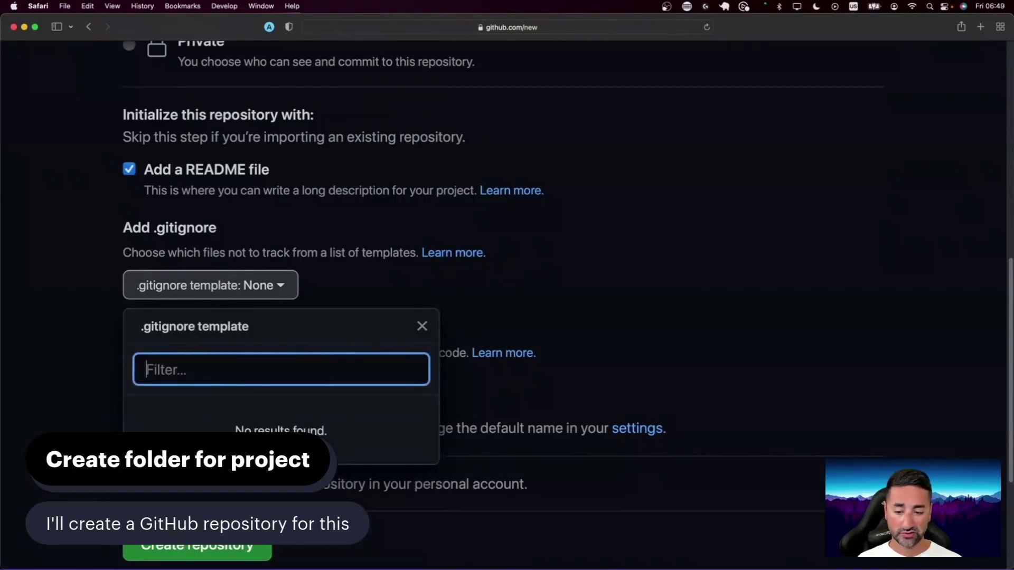
pyautogui.write('rust')
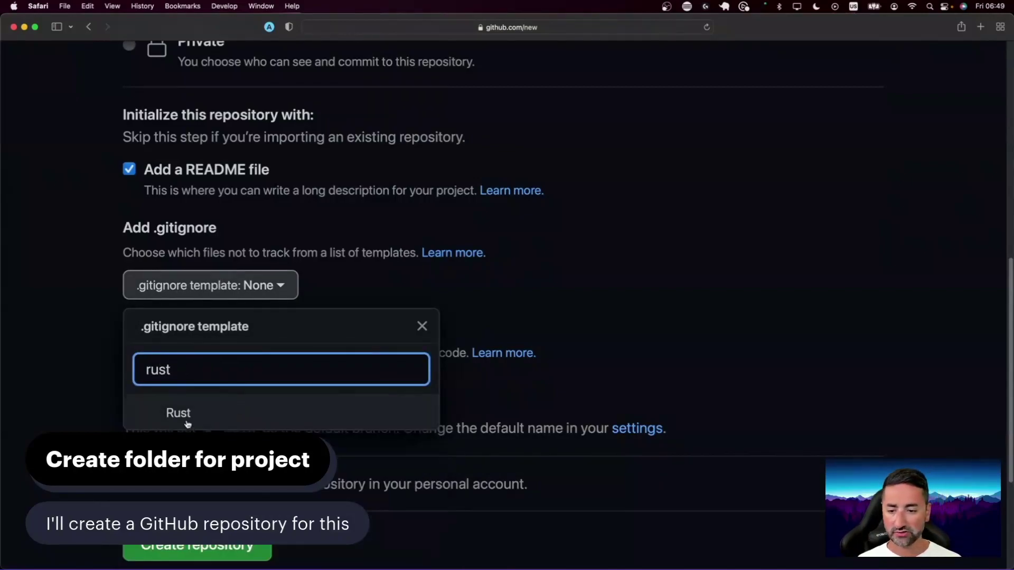
pyautogui.click(187, 418)
# Step: Choose the MIT License and create the repository
pyautogui.scroll(-4, 191, 367)
pyautogui.scroll(-1, 191, 366)
pyautogui.click(181, 244)
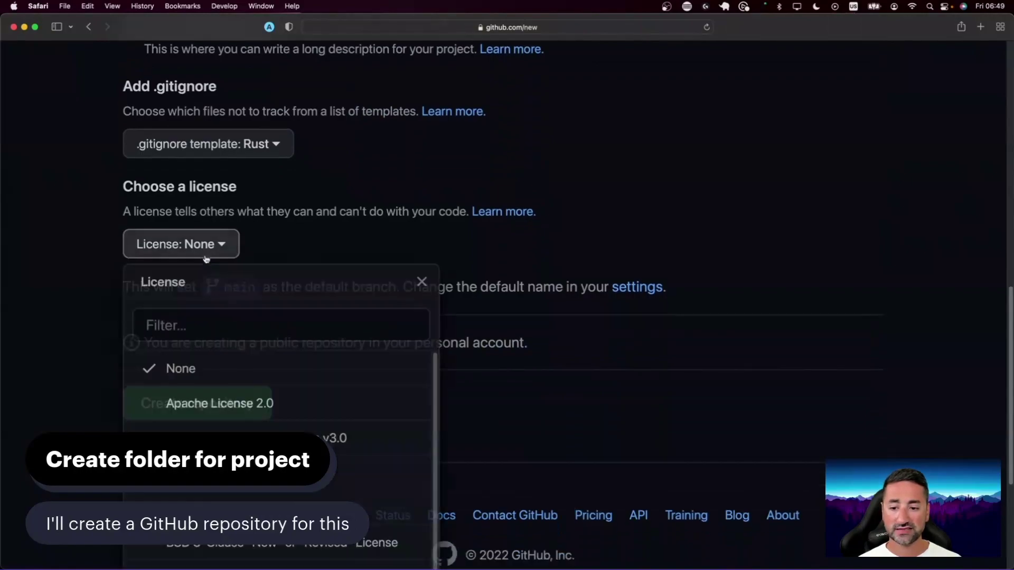
pyautogui.click(222, 478)
pyautogui.scroll(-2, 469, 257)
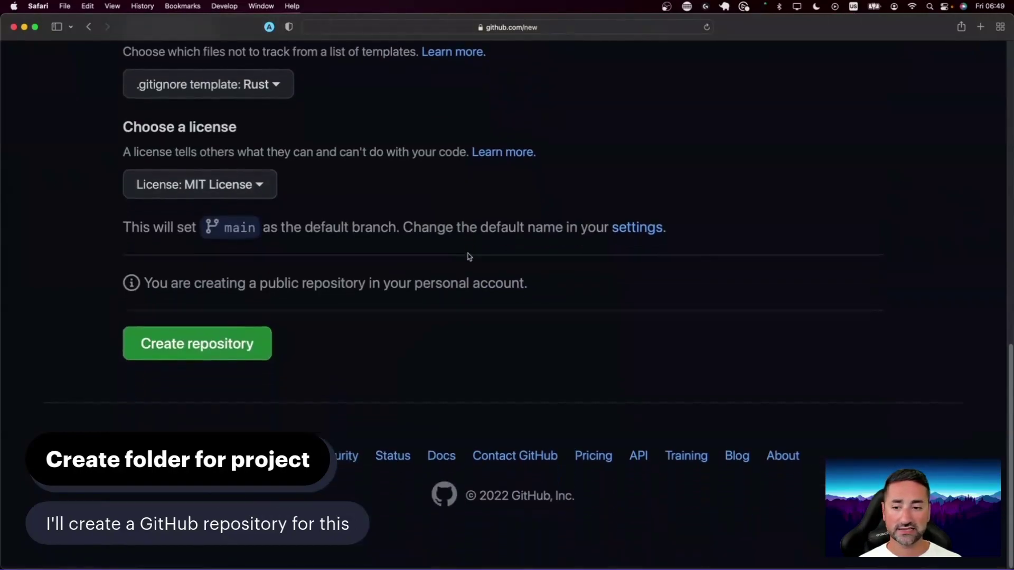
pyautogui.click(198, 350)
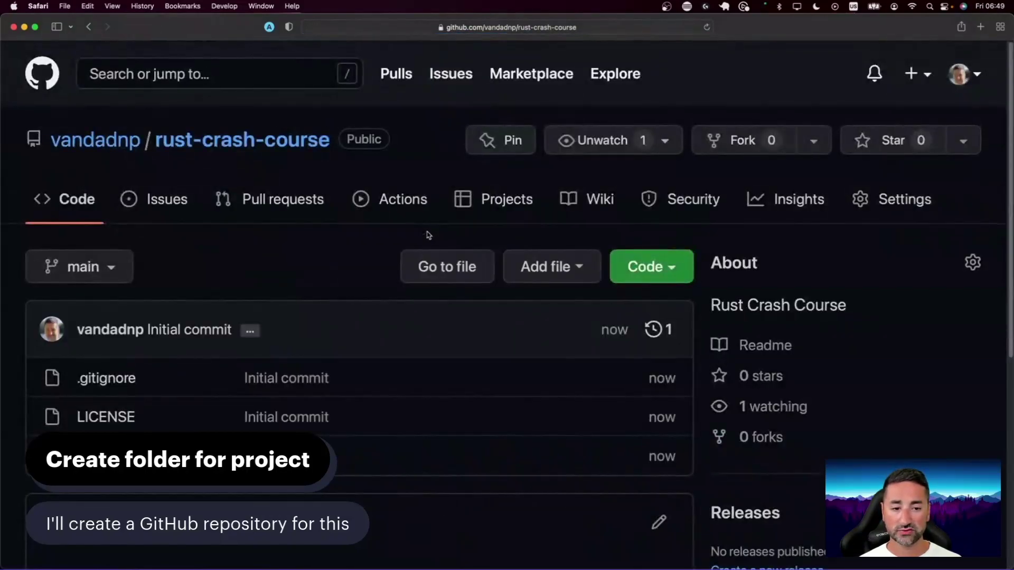
# Step: Copy the rust-crash-course repository's SSH clone address and switch to iTerm2
pyautogui.scroll(-2, 428, 235)
pyautogui.click(649, 162)
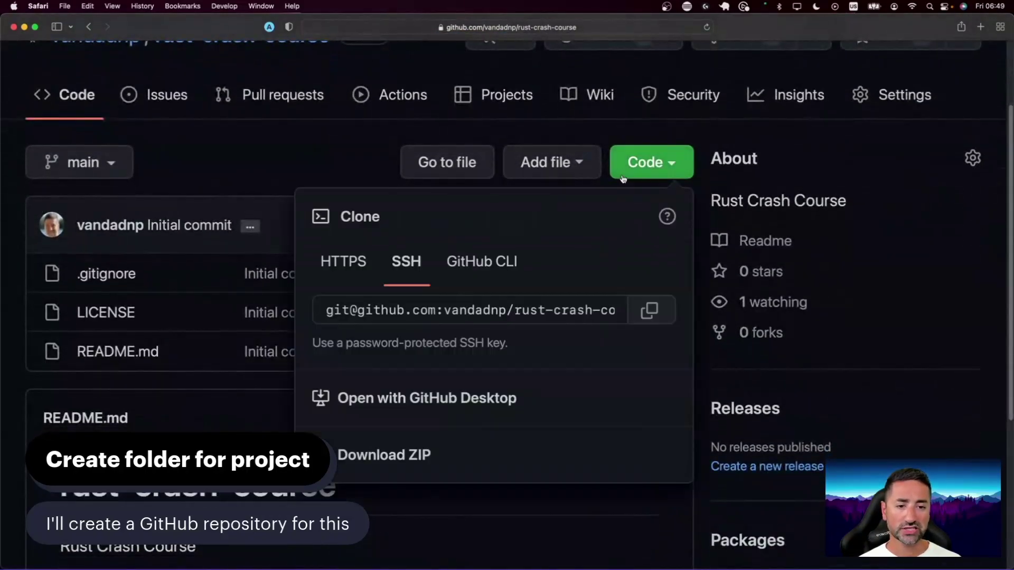
pyautogui.click(427, 315)
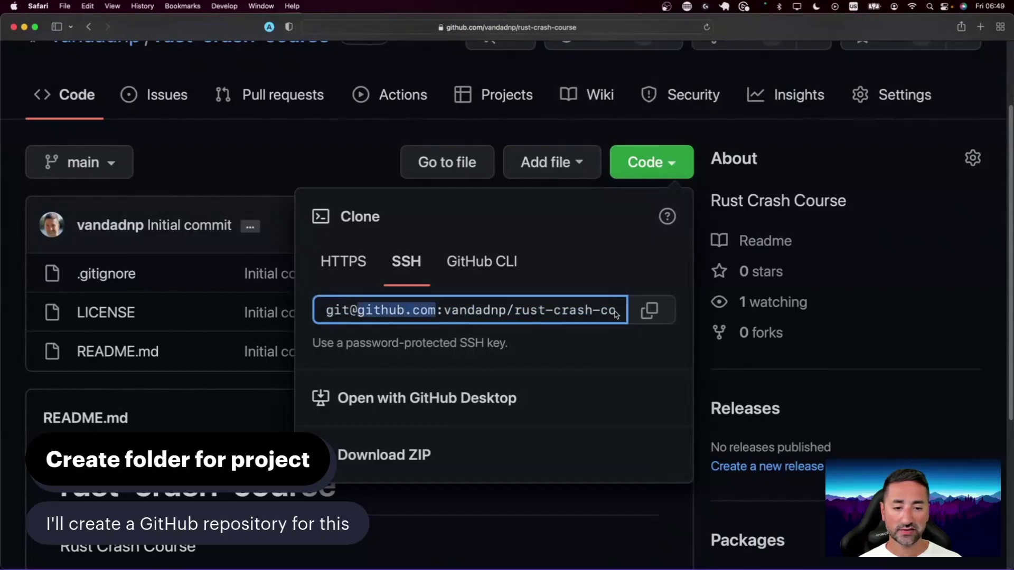
pyautogui.click(642, 310)
pyautogui.press('super+Tab')
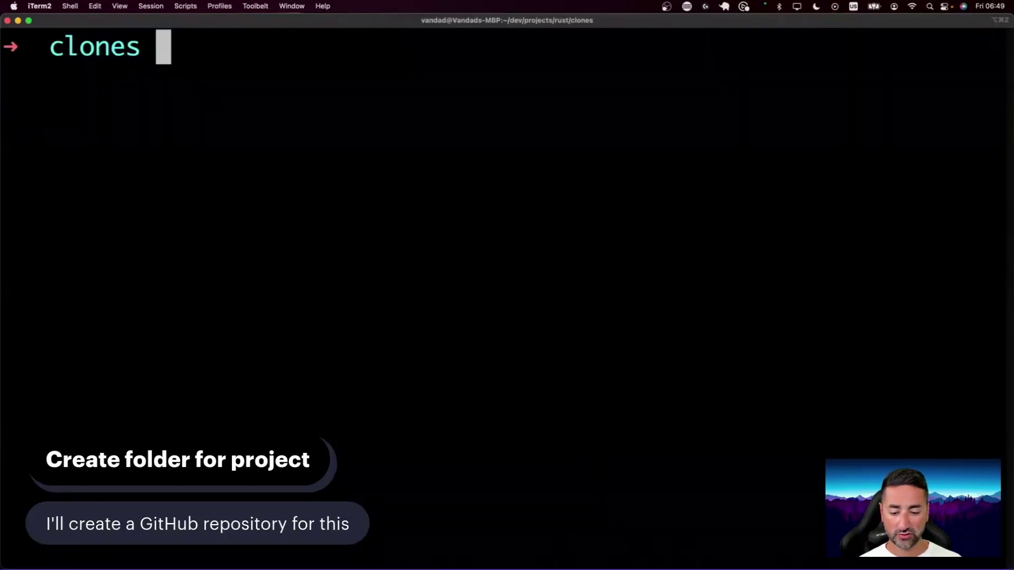
# Step: Print the terminal's working directory with pwd and highlight part of the path
pyautogui.write('pwd')
pyautogui.press('Return')
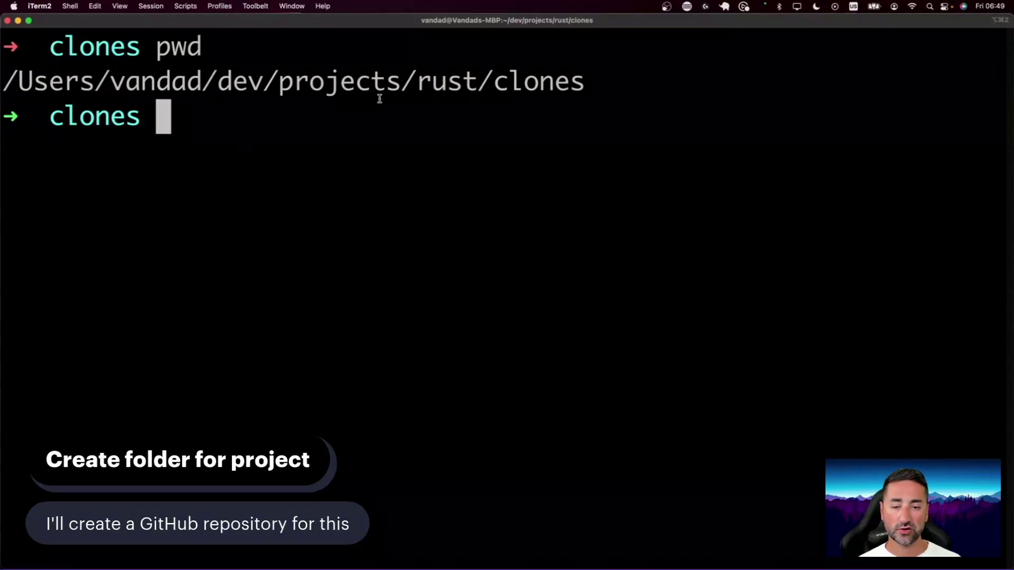
pyautogui.doubleClick(527, 88)
pyautogui.click(419, 151)
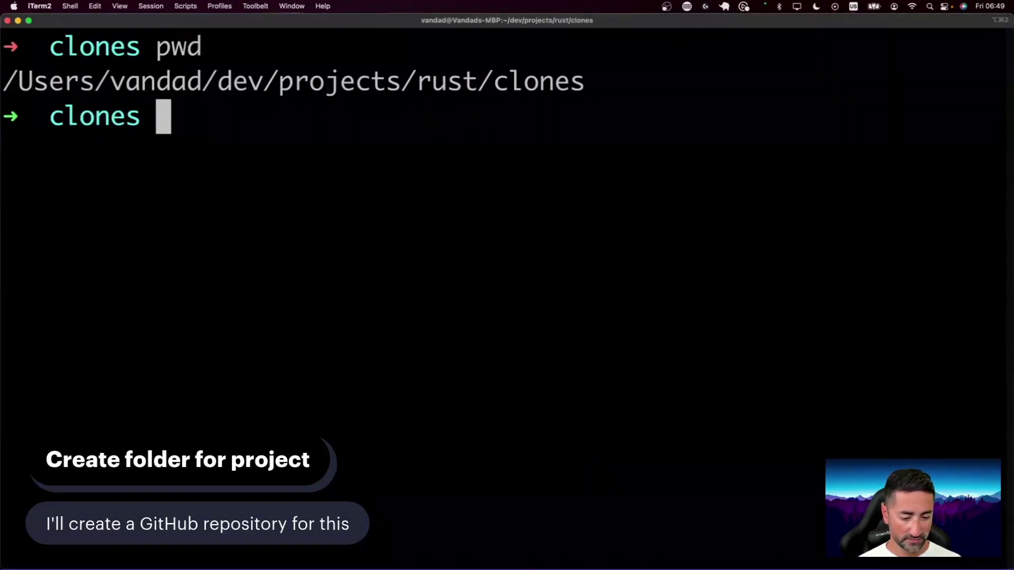
# Step: Try to run git clone with the copied local folder path, and clear the terminal
pyautogui.press('super+Tab')
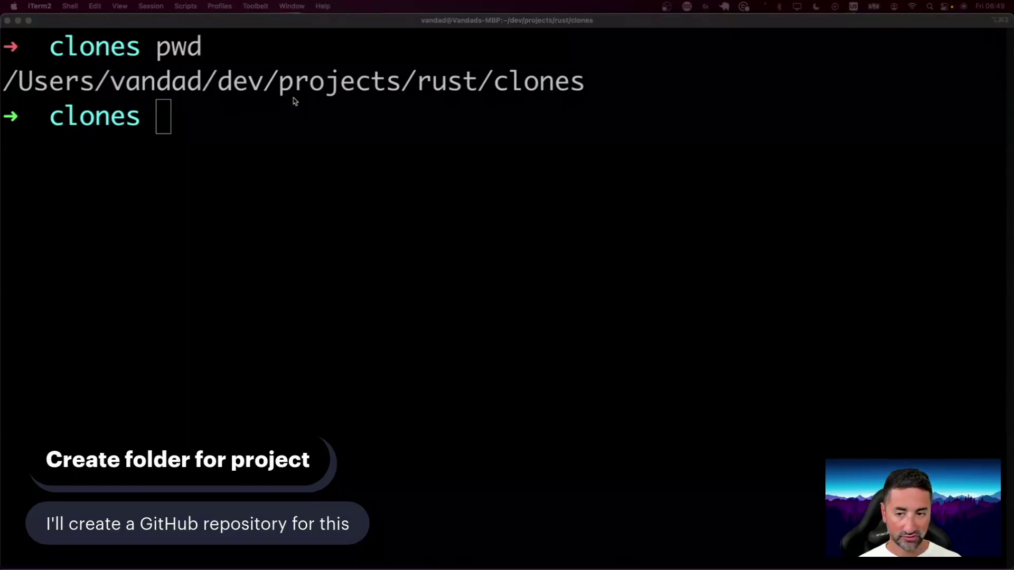
pyautogui.click(371, 109)
pyautogui.write('git cl')
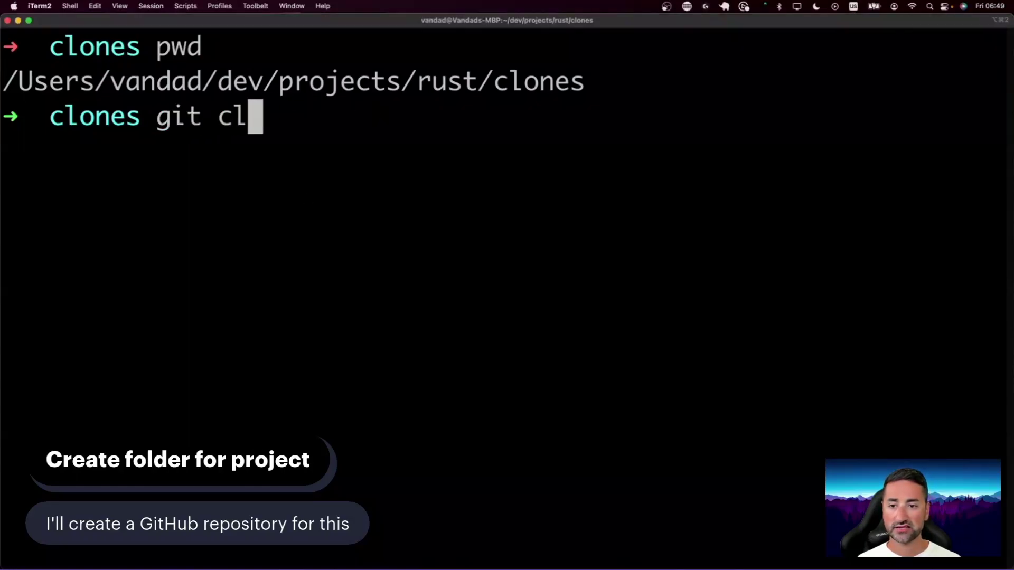
pyautogui.write('one')
pyautogui.press('super+v')
pyautogui.press('Return')
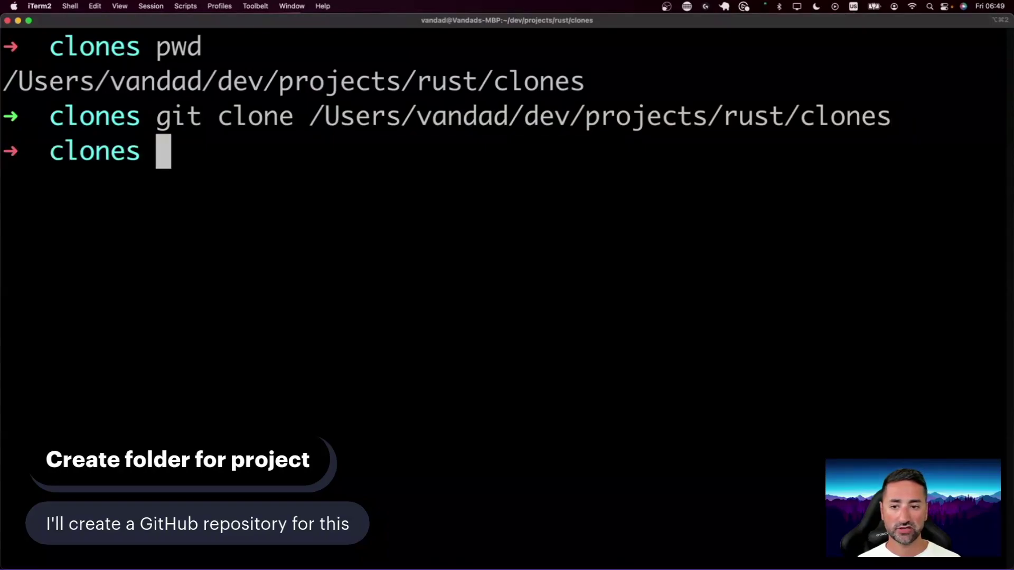
pyautogui.press('super+k')
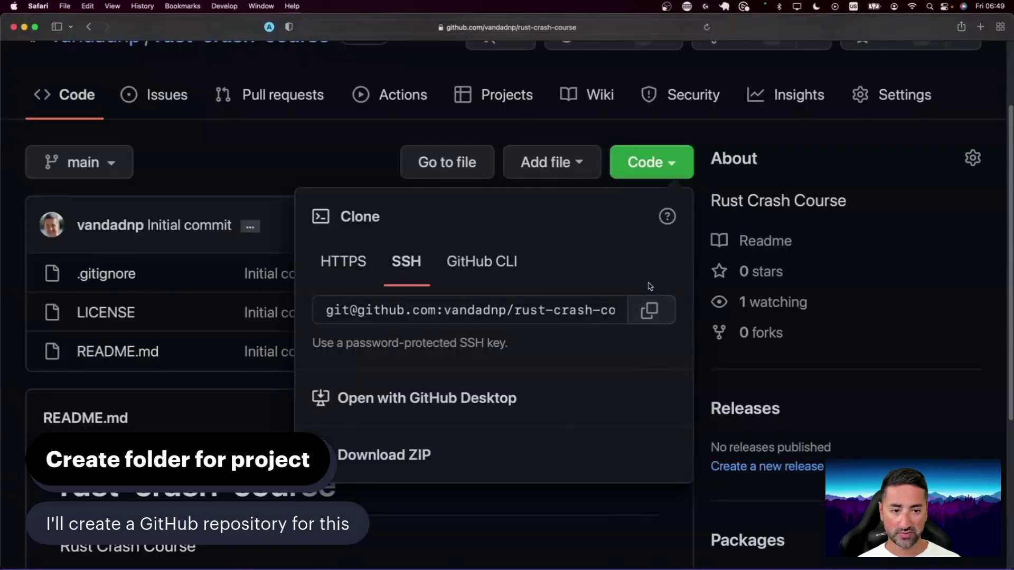
# Step: Copy the repository's SSH address from GitHub again and clone it into the clones folder with git clone in iTerm2
pyautogui.click(651, 308)
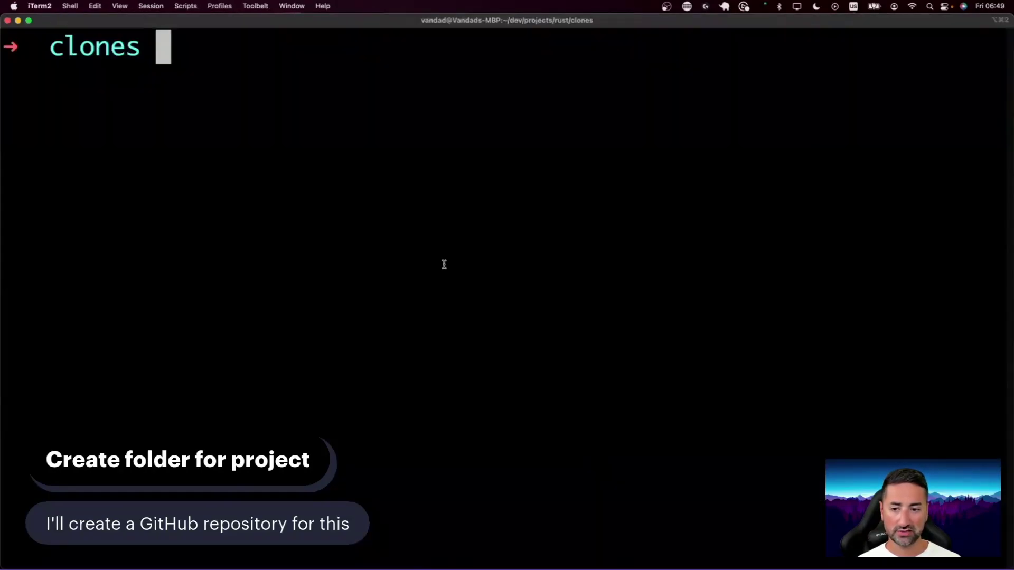
pyautogui.write('git clone')
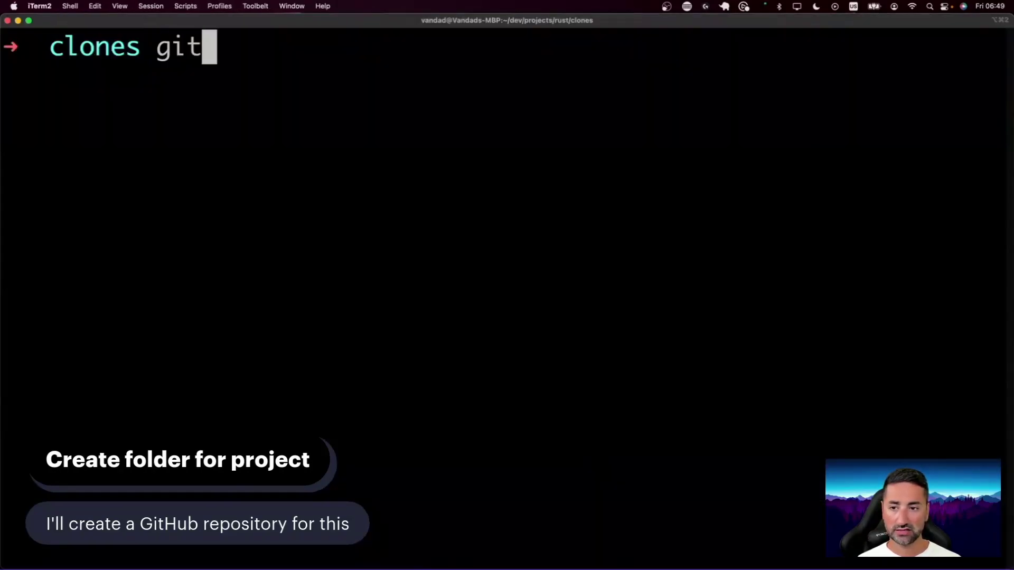
pyautogui.press('super+v')
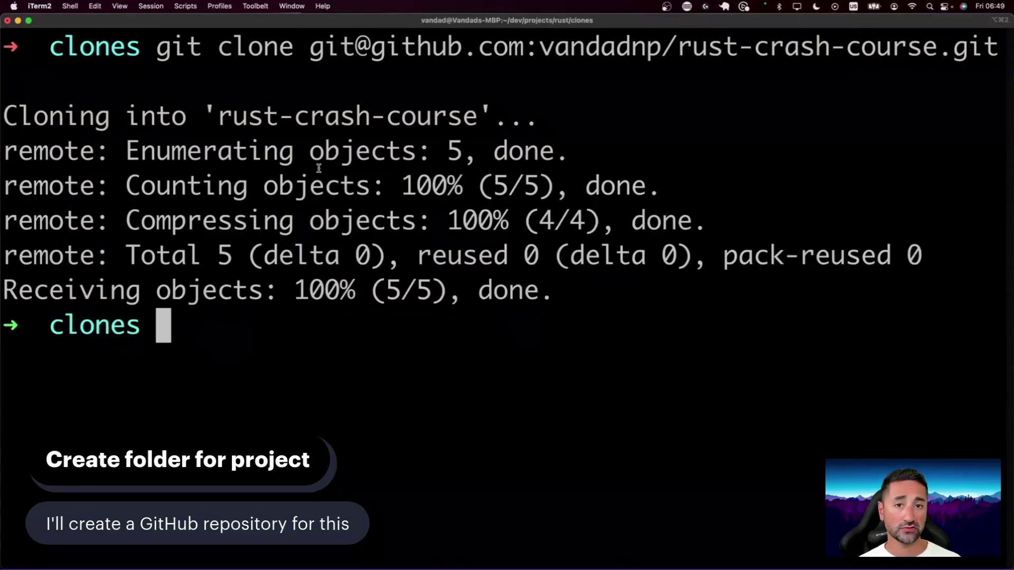
# Step: Change into the cloned rust-crash-course folder and clear the terminal
pyautogui.hotkey('ctrl', 'l')
pyautogui.write('cd rust-crash-course/')
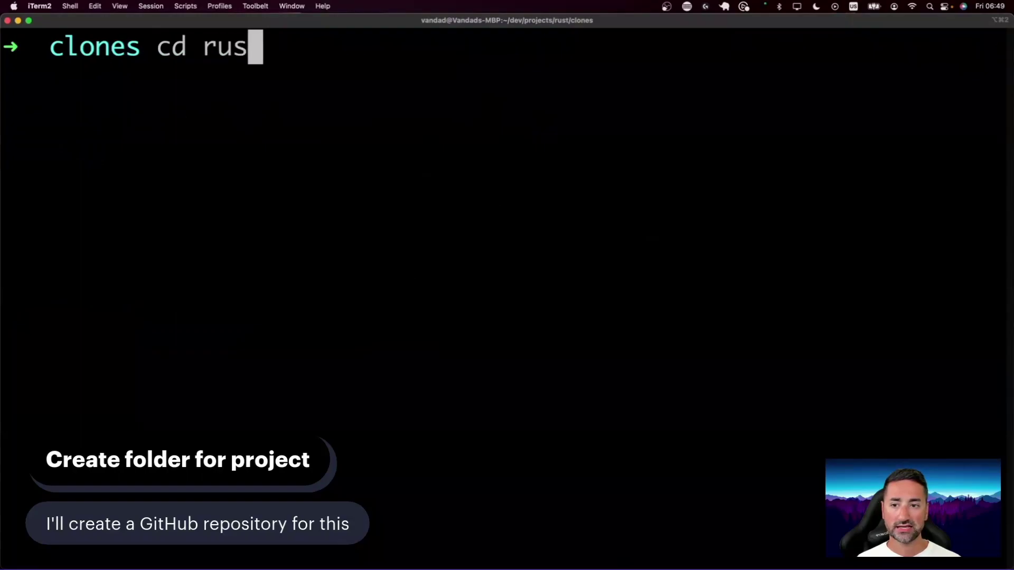
pyautogui.press('Tab')
pyautogui.press('Return')
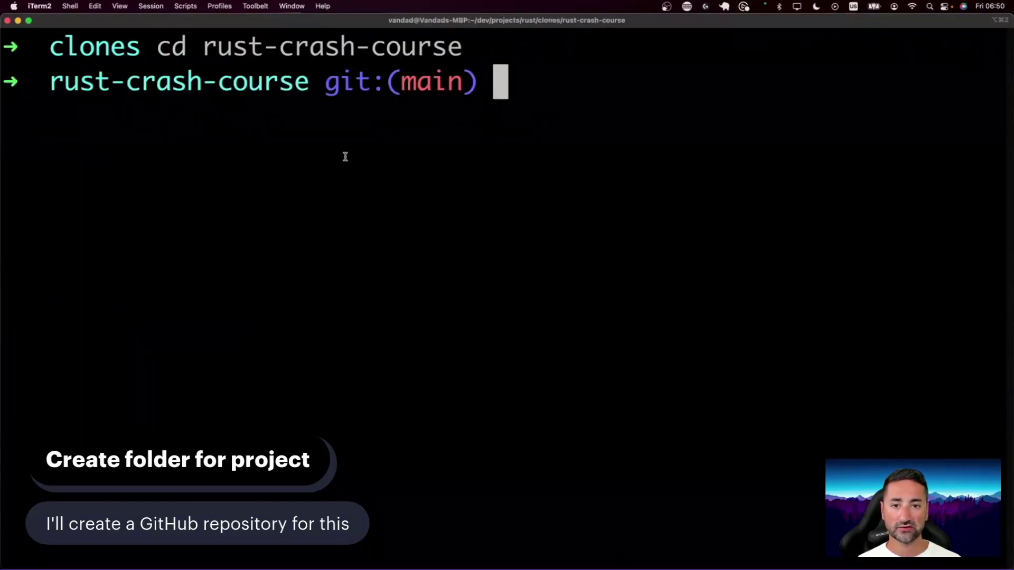
pyautogui.hotkey('ctrl', 'l')
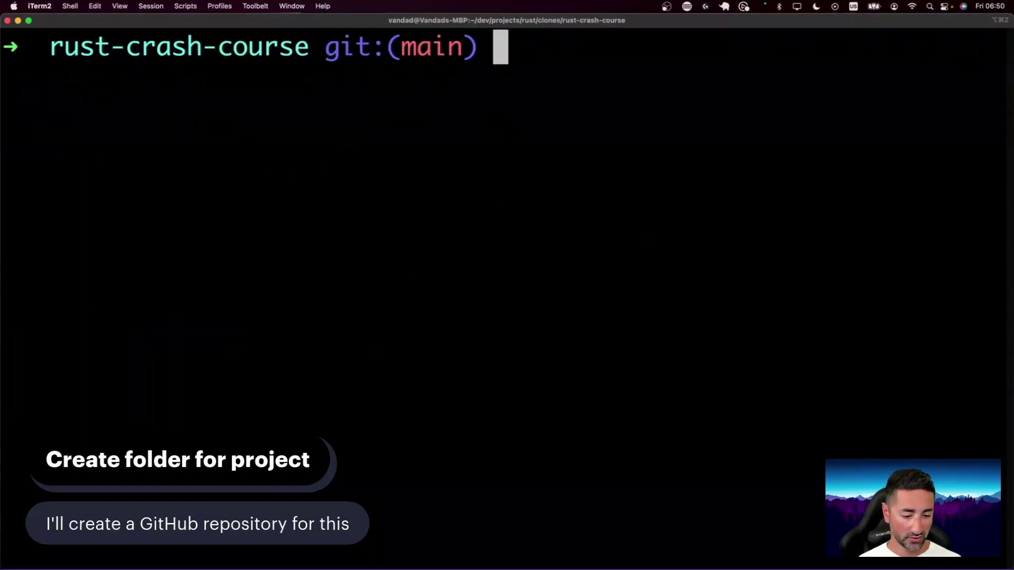
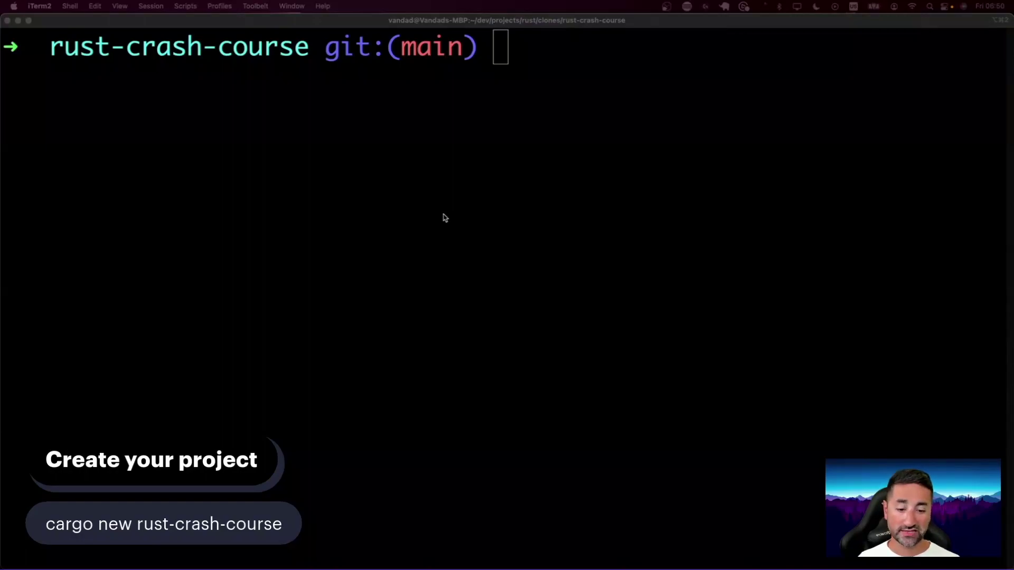
# Step: Create a Cargo package with "cargo new rust-crash-course" and highlight the package type in its output
pyautogui.click(533, 189)
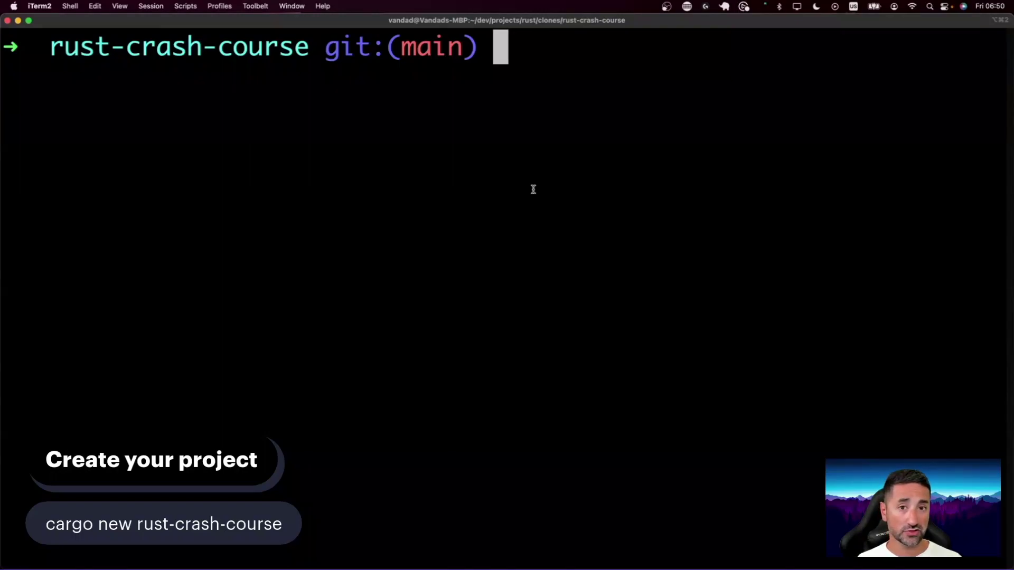
pyautogui.write('cargo new ')
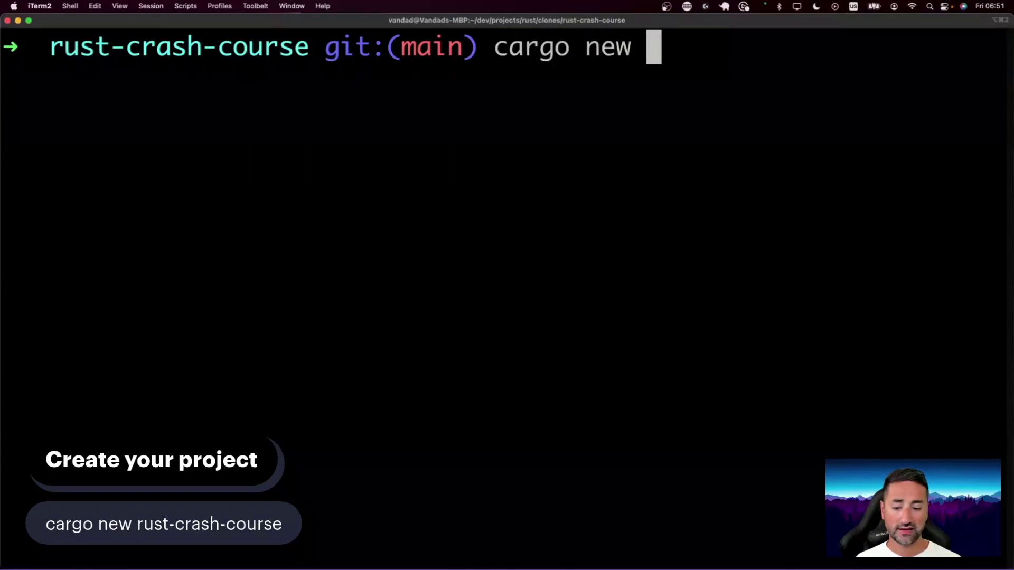
pyautogui.write('rust-crash')
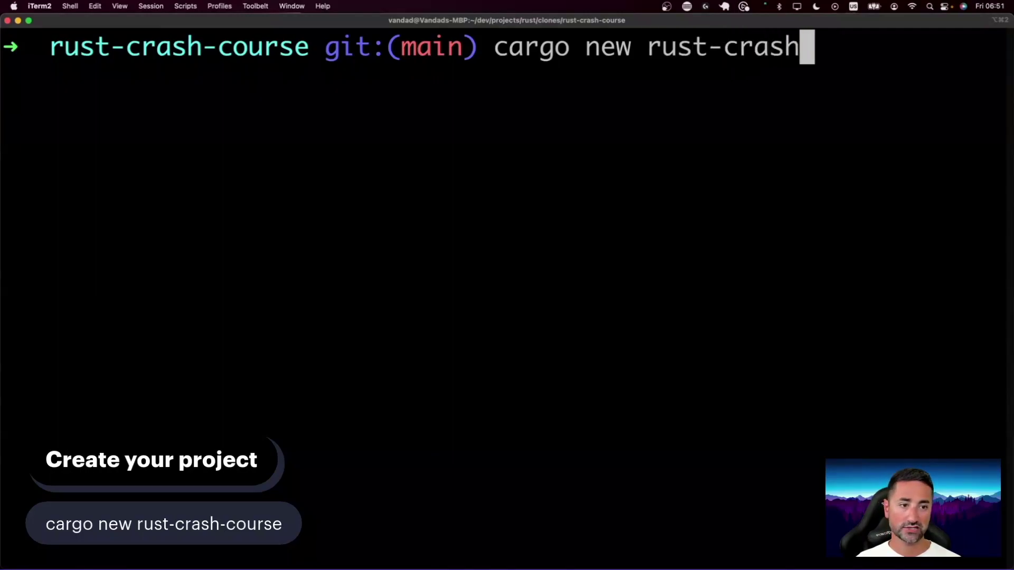
pyautogui.write('-course')
pyautogui.press('Return')
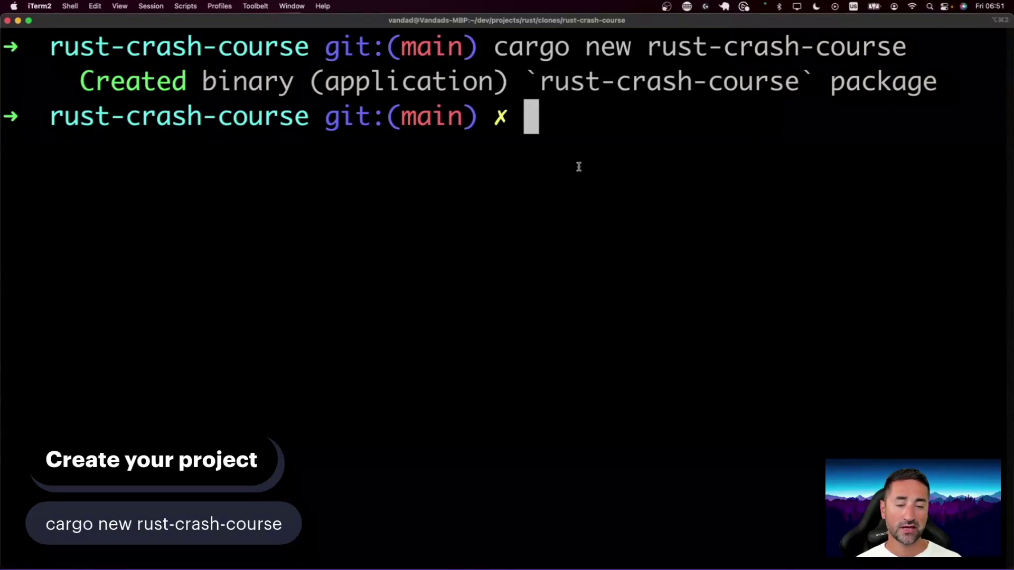
pyautogui.doubleClick(233, 86)
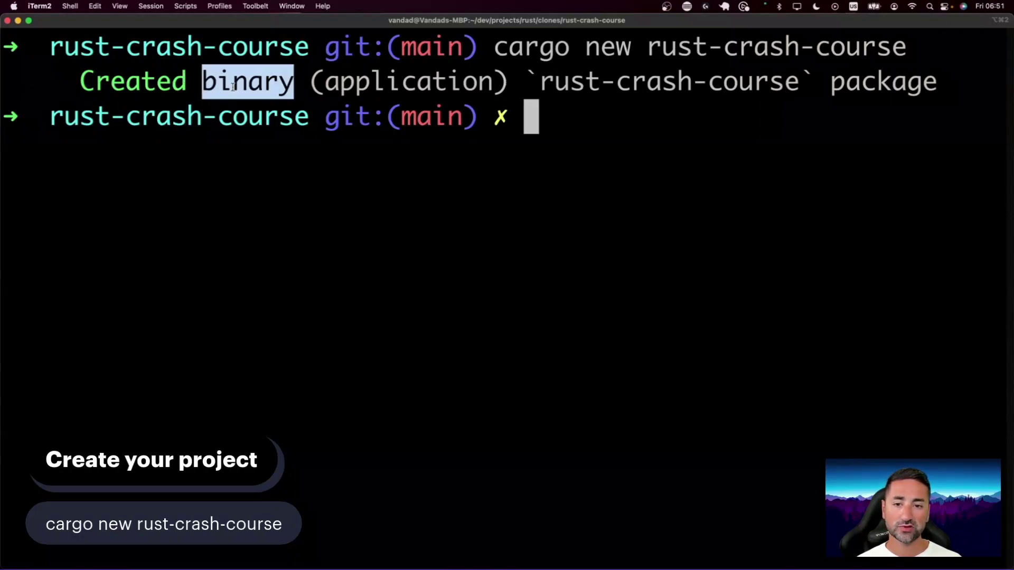
pyautogui.doubleClick(841, 87)
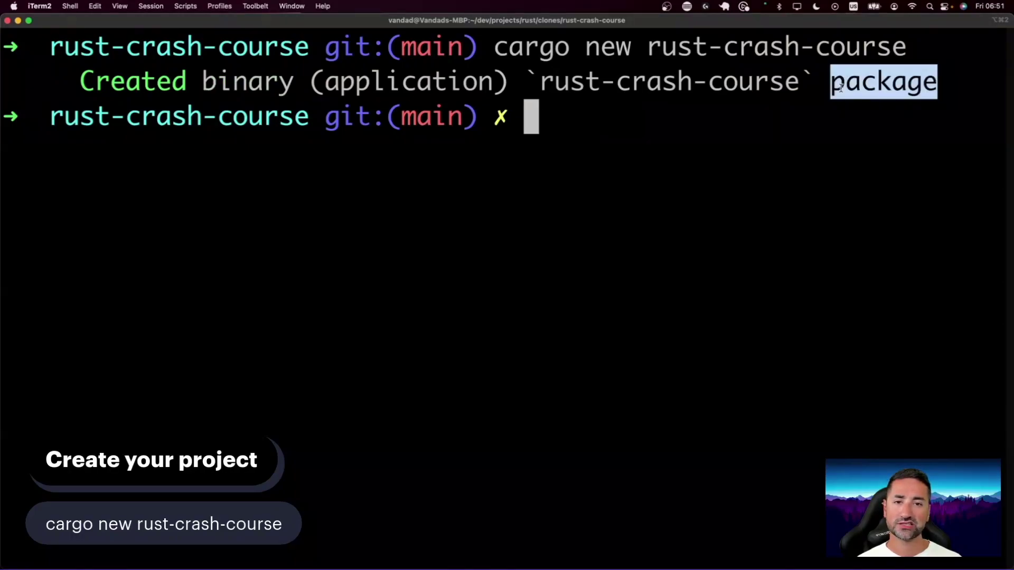
# Step: Open the current repository folder in Visual Studio Code with "code ."
pyautogui.click(585, 201)
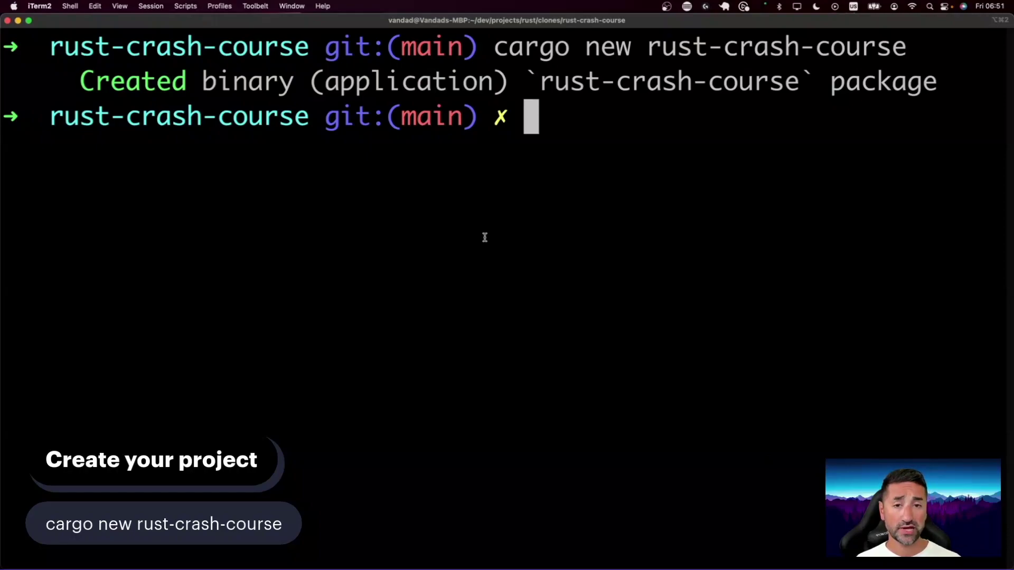
pyautogui.write('code .')
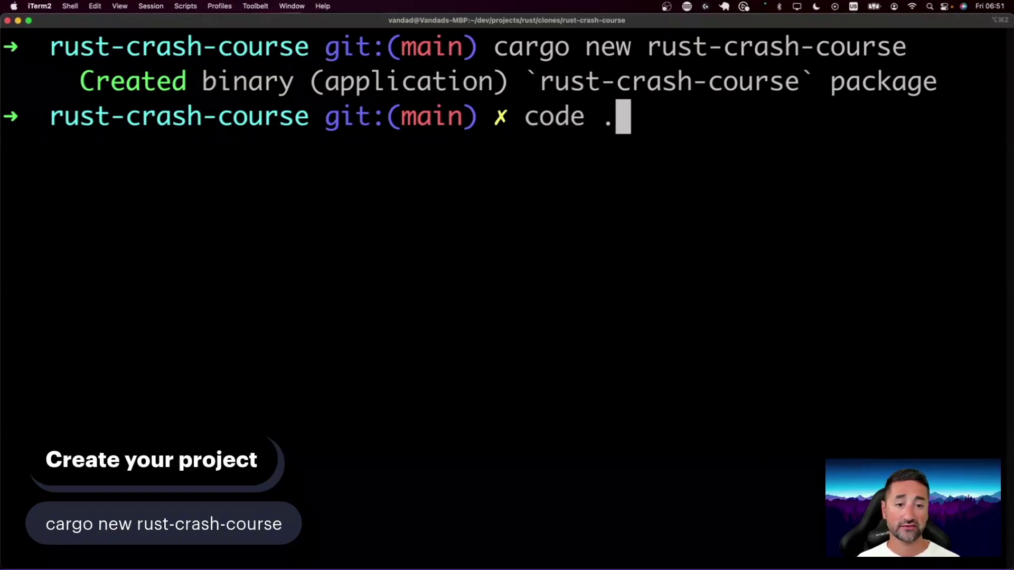
pyautogui.press('Return')
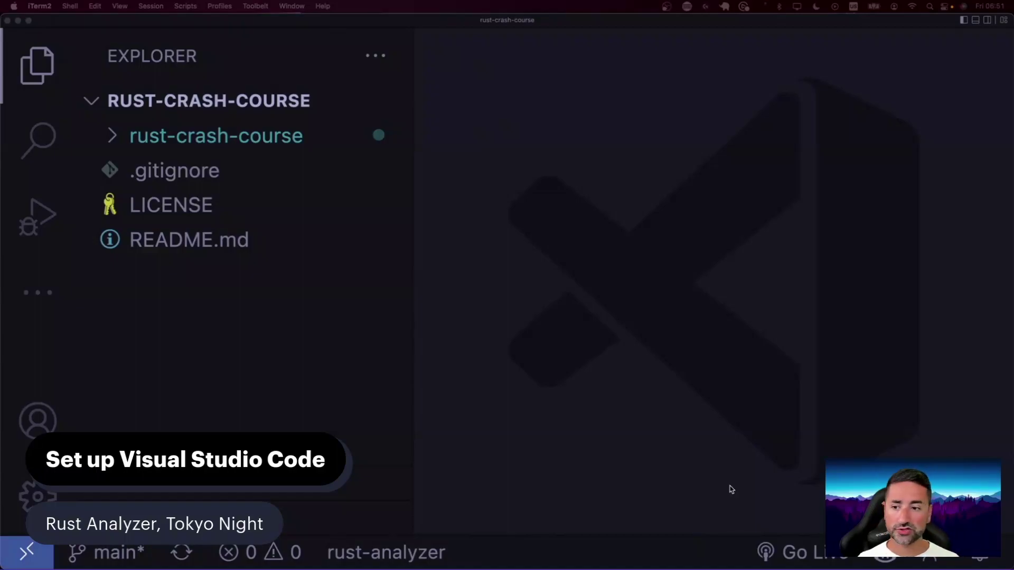
# Step: Search the extensions marketplace for "rust analyzer"
pyautogui.click(38, 293)
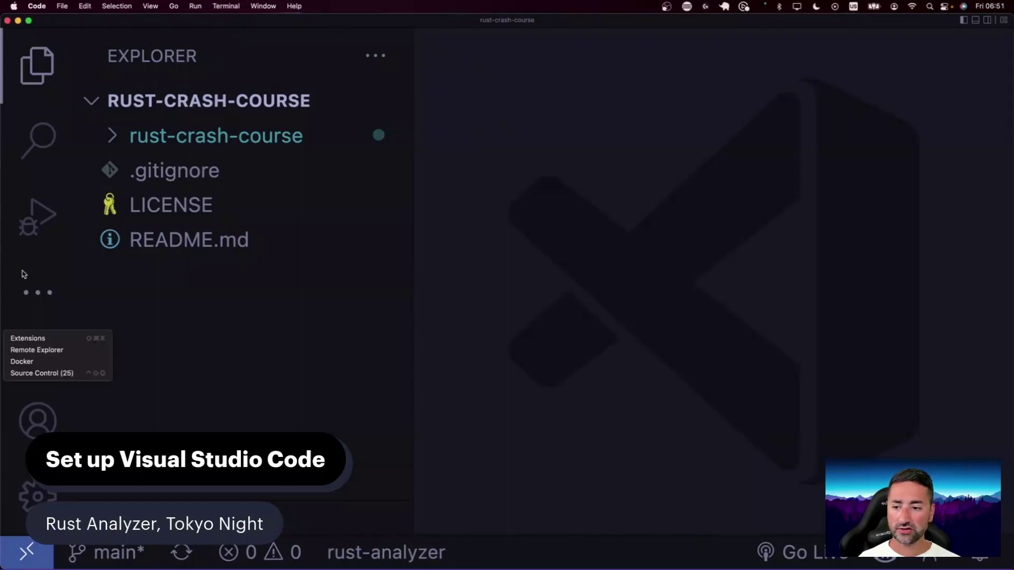
pyautogui.click(39, 338)
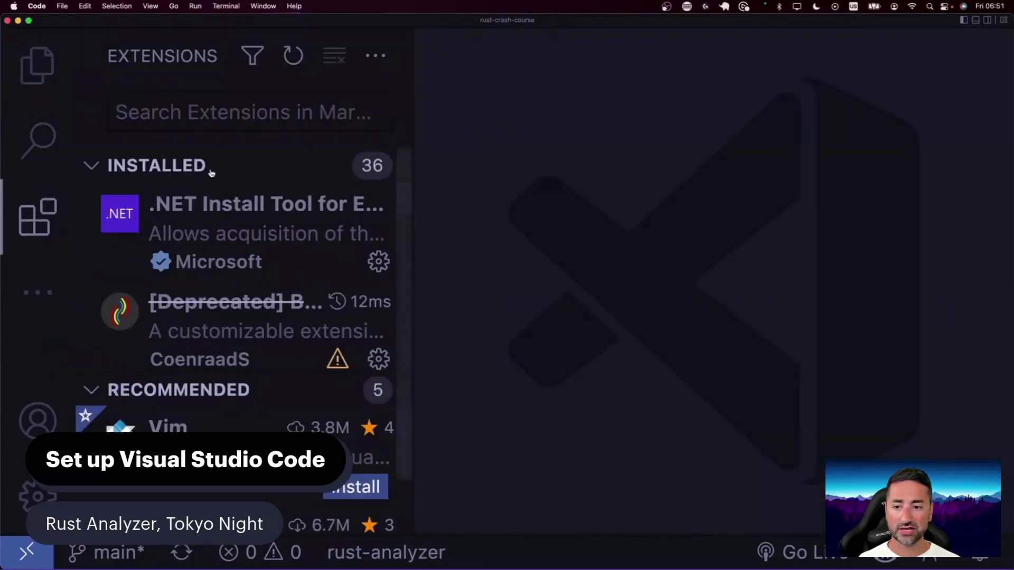
pyautogui.click(182, 110)
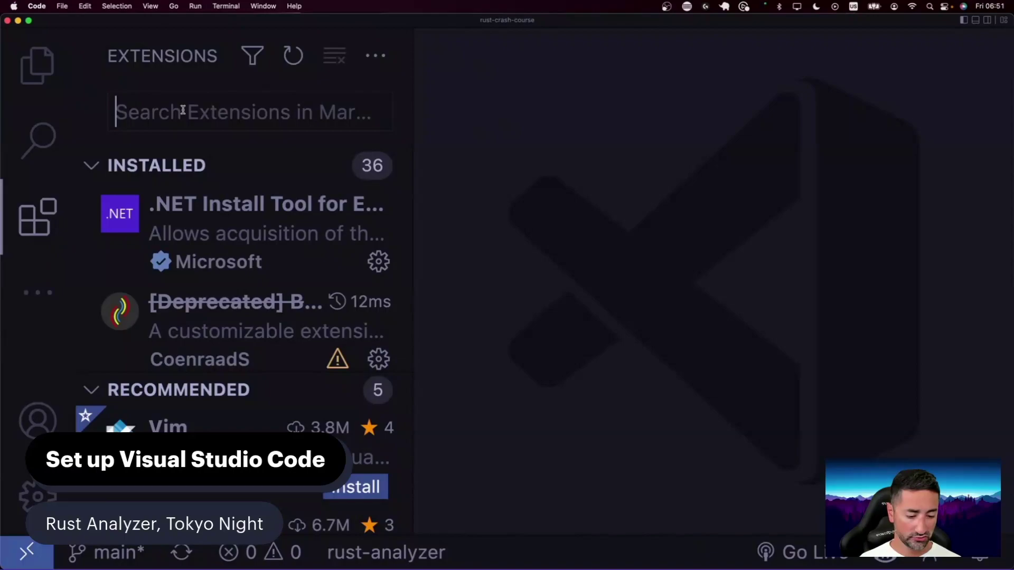
pyautogui.write('euar')
pyautogui.press('BackSpace')
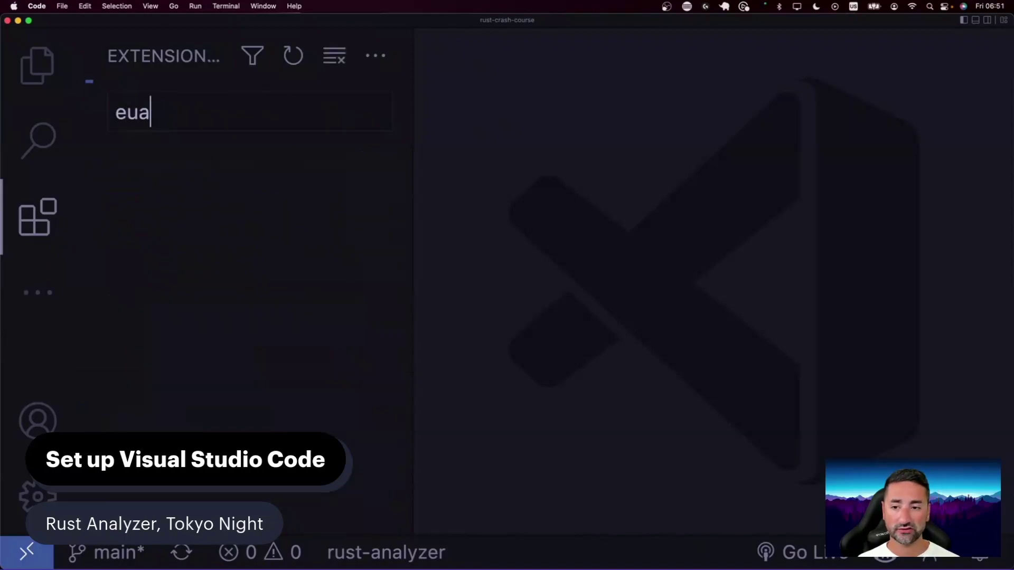
pyautogui.press('BackSpace')
pyautogui.press('BackSpace')
pyautogui.press('BackSpace')
pyautogui.write('rust analyzer')
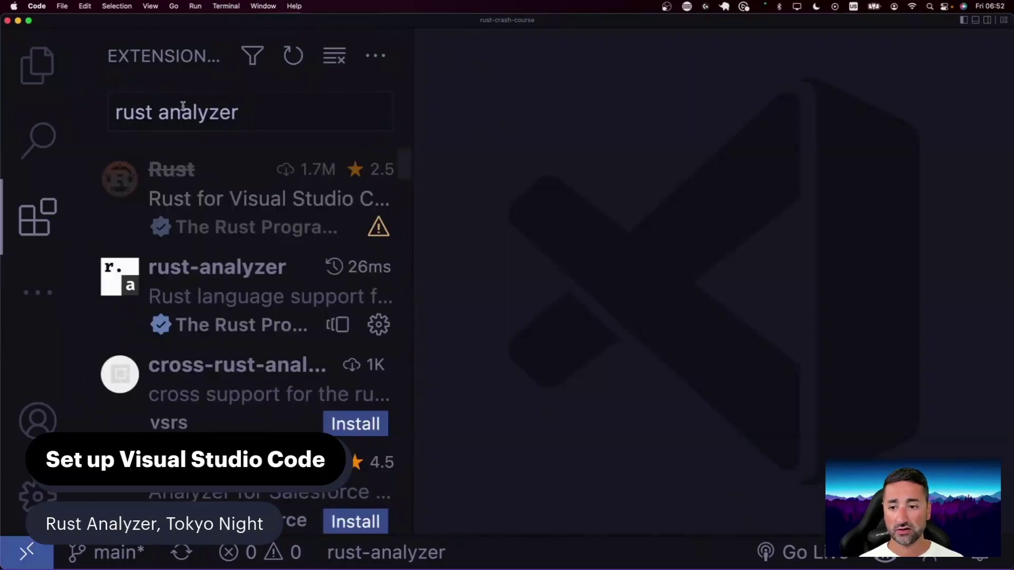
# Step: View the details of the deprecated Rust extension and narrow the extension list to give the page more room
pyautogui.click(178, 181)
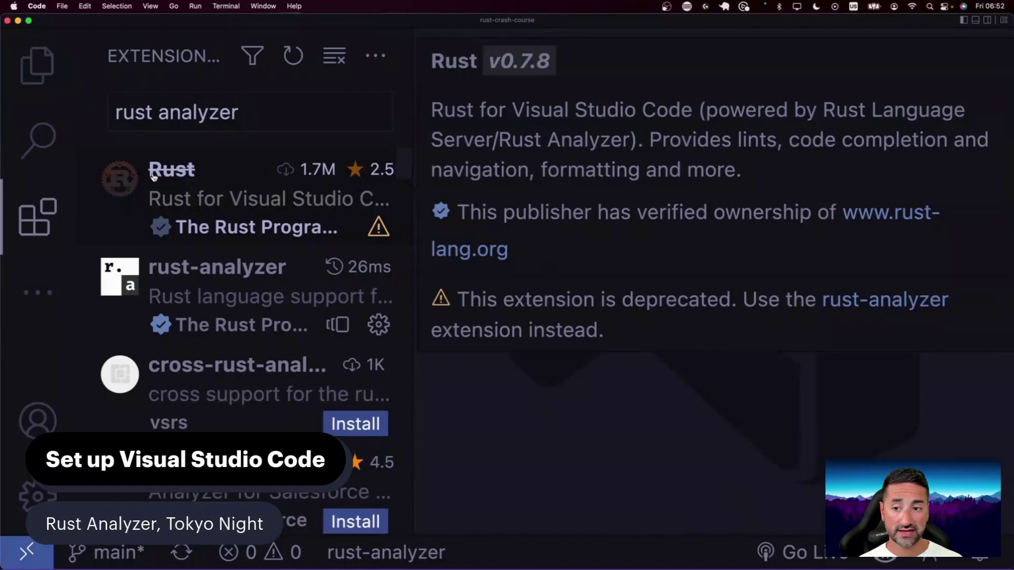
pyautogui.click(153, 177)
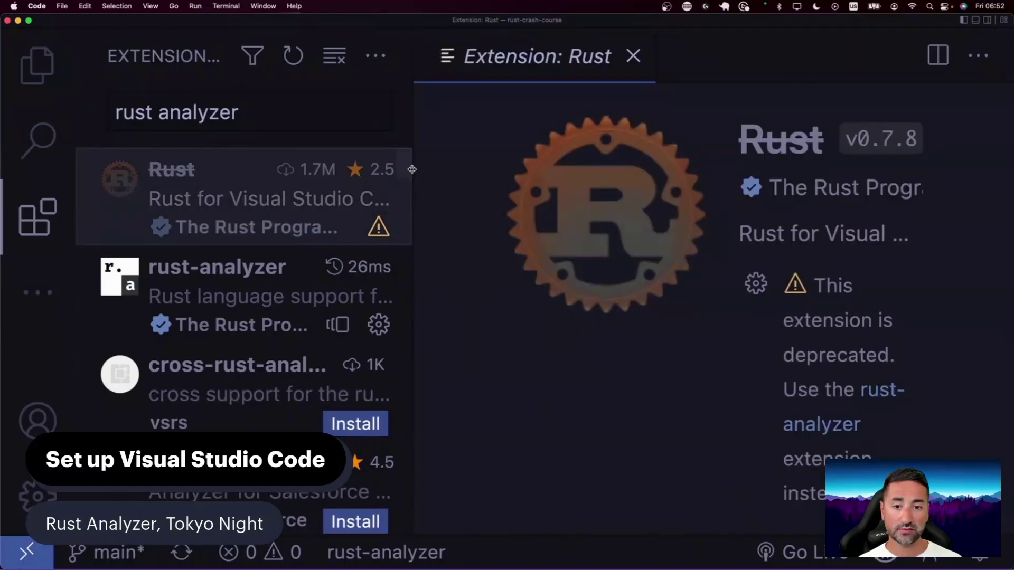
pyautogui.moveTo(412, 171); pyautogui.dragTo(320, 169)
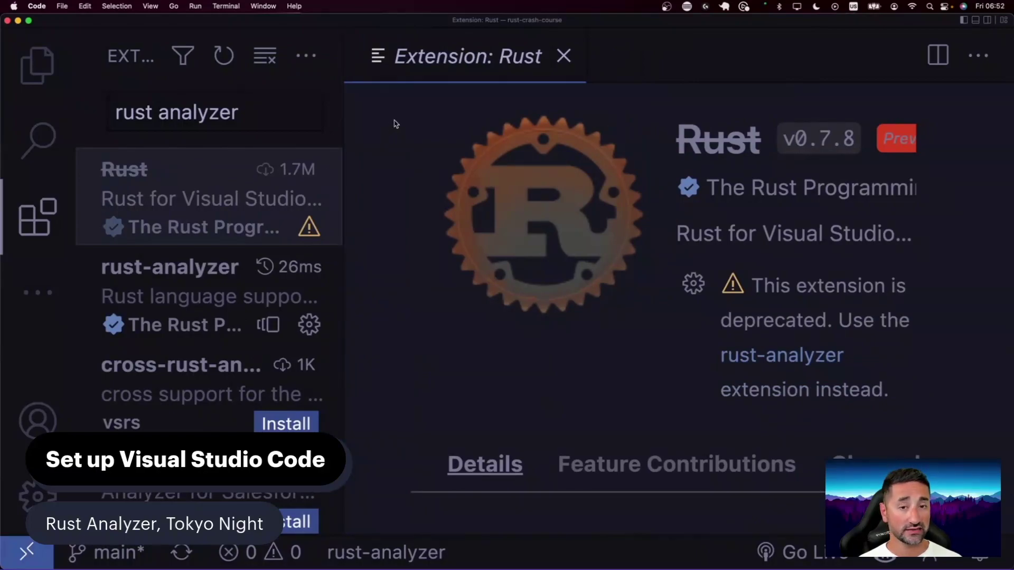
# Step: View the rust-analyzer extension's details and collapse the extension list to widen the page
pyautogui.click(168, 297)
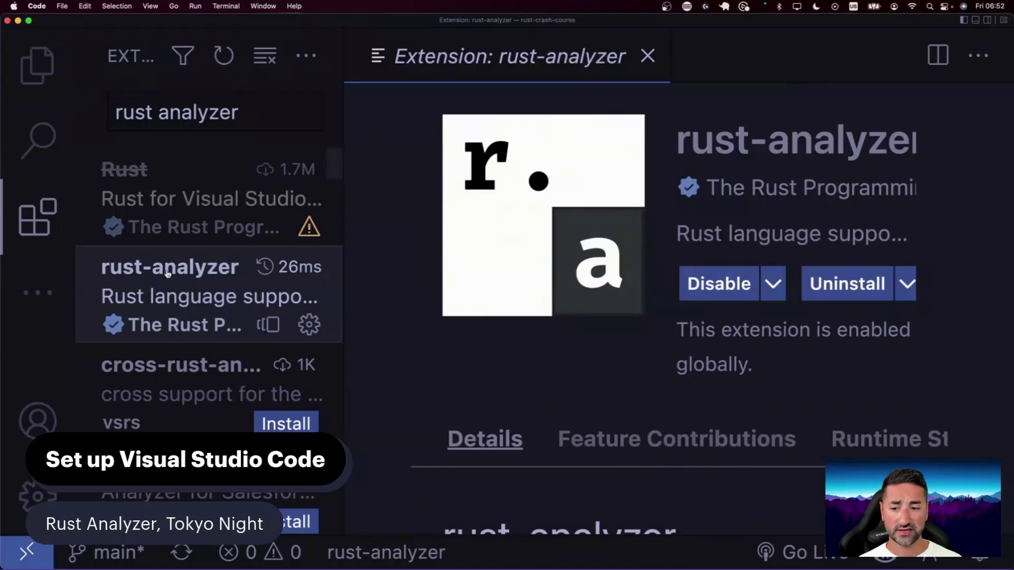
pyautogui.moveTo(140, 272)
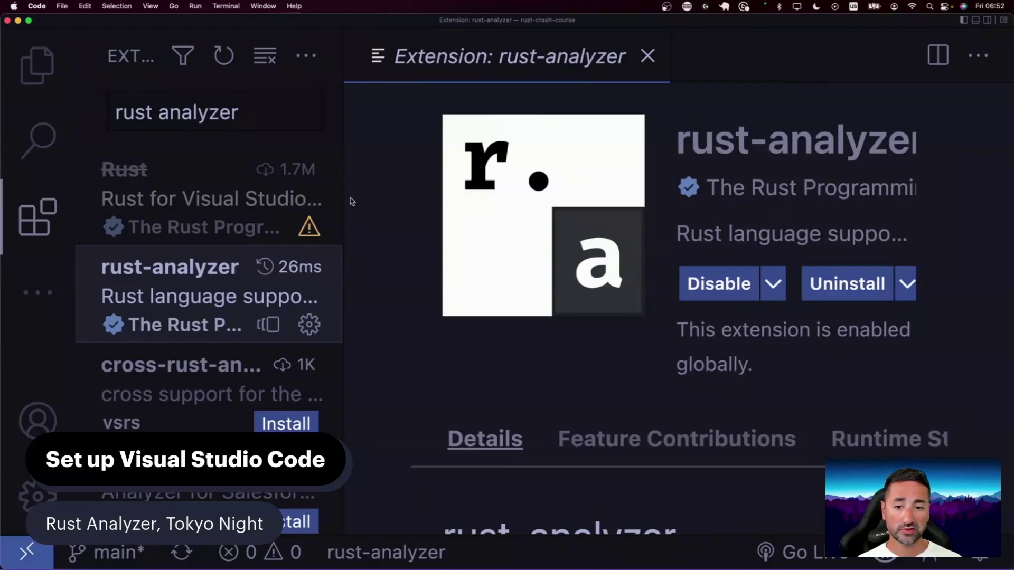
pyautogui.moveTo(341, 198); pyautogui.dragTo(75, 198)
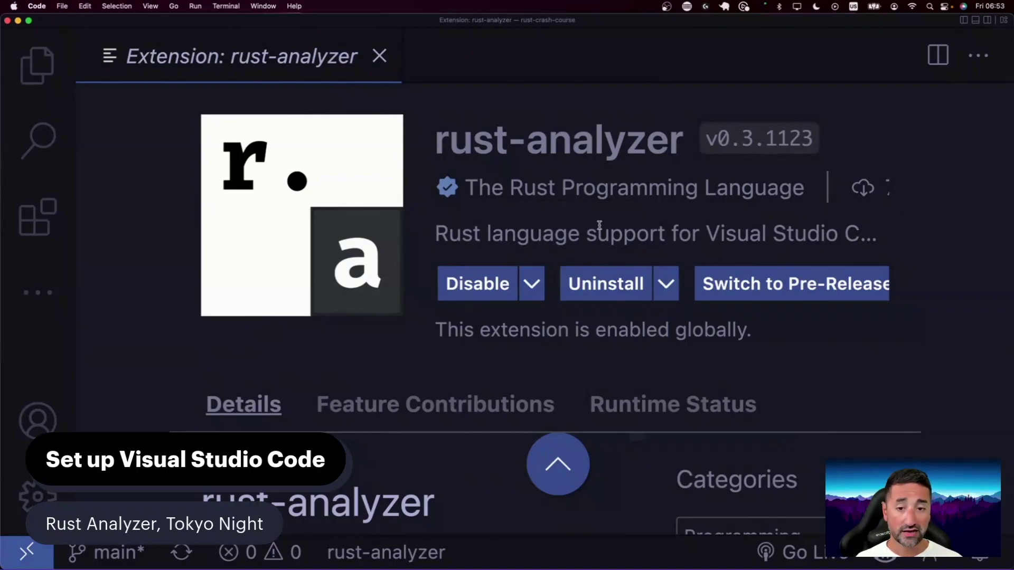
# Step: Close the rust-analyzer extension's details page
pyautogui.click(37, 292)
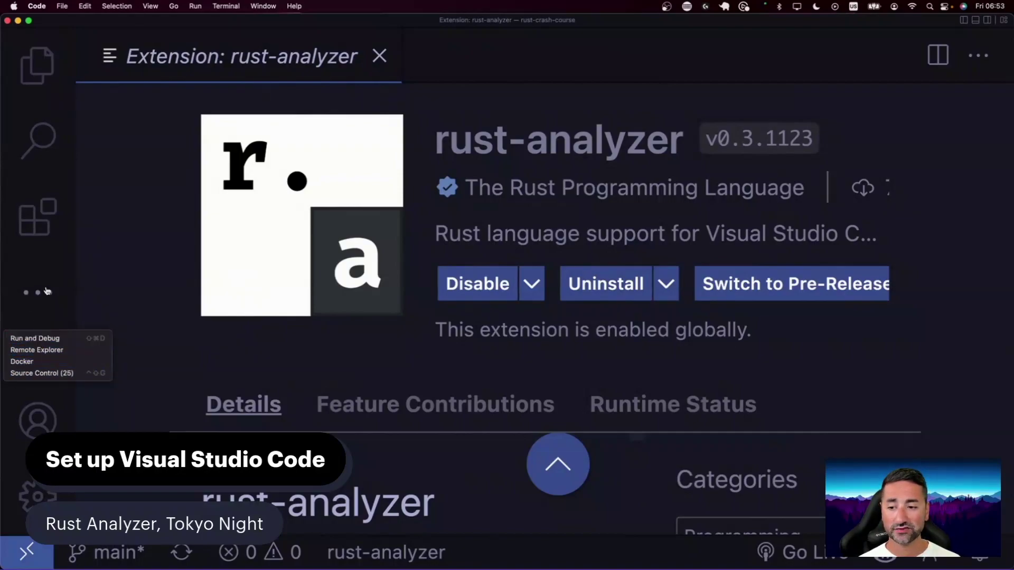
pyautogui.click(338, 74)
pyautogui.click(372, 68)
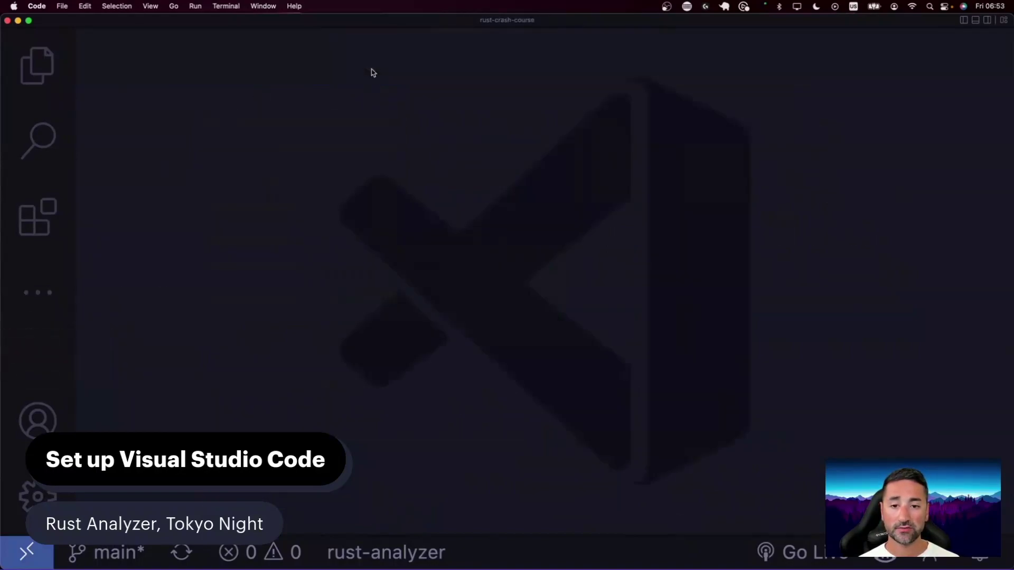
pyautogui.click(37, 292)
pyautogui.click(36, 290)
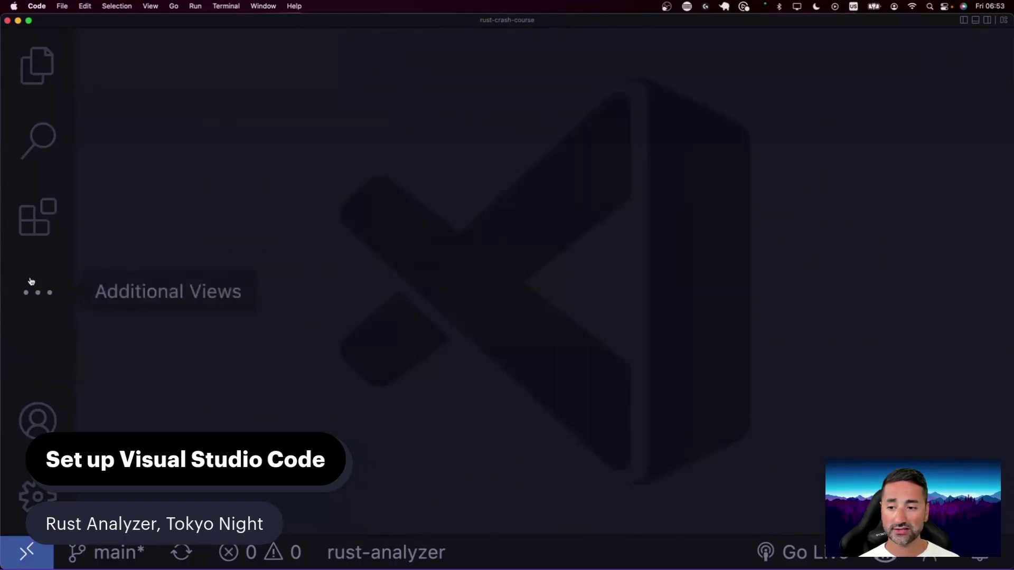
# Step: Search the extensions for "tokyo" and show the details of the Tokyo Night theme
pyautogui.click(35, 237)
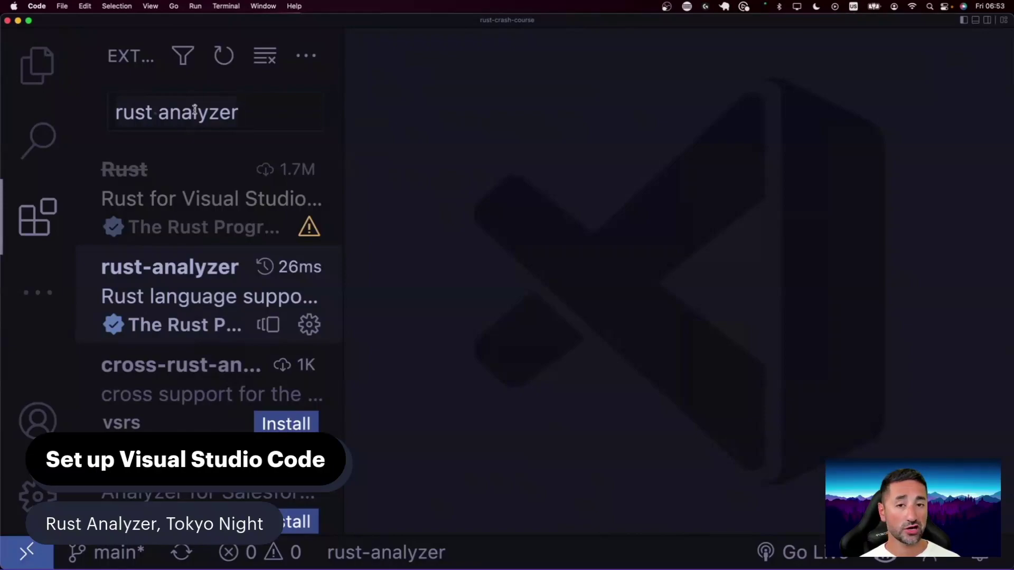
pyautogui.press('super+a')
pyautogui.write('tokyo')
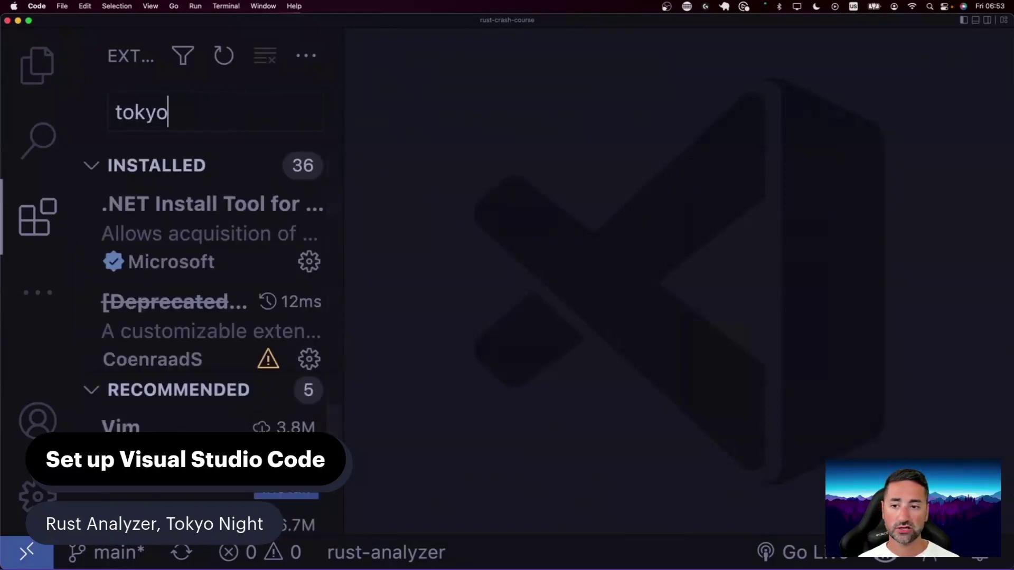
pyautogui.click(159, 179)
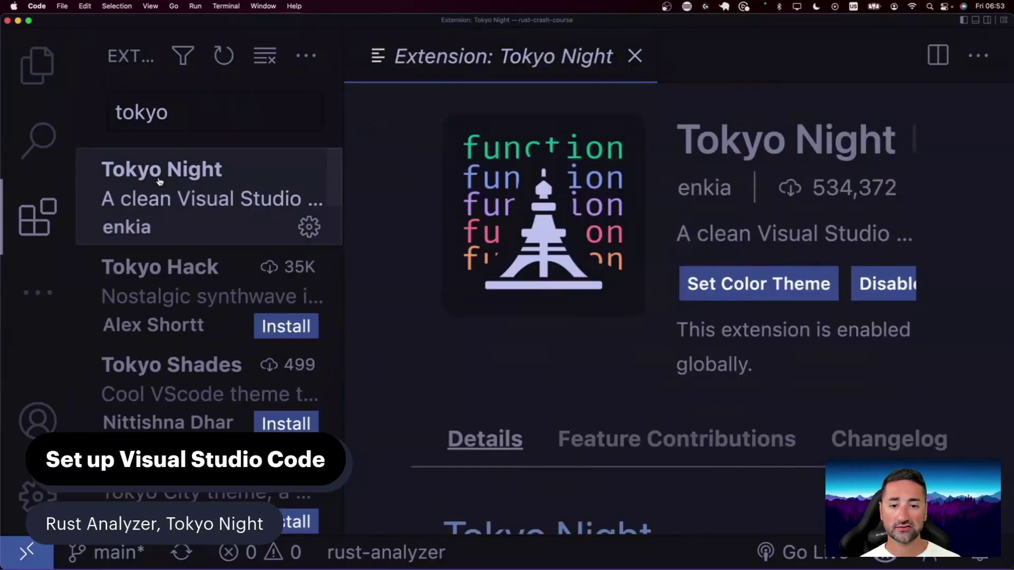
# Step: Hide the extension list and apply the Tokyo Night Storm color theme
pyautogui.click(37, 217)
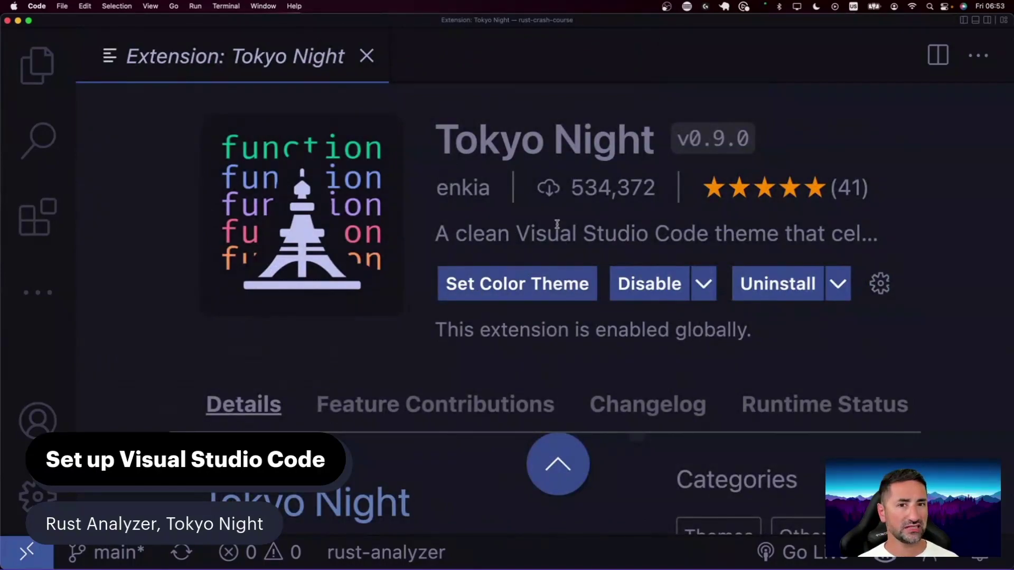
pyautogui.click(544, 288)
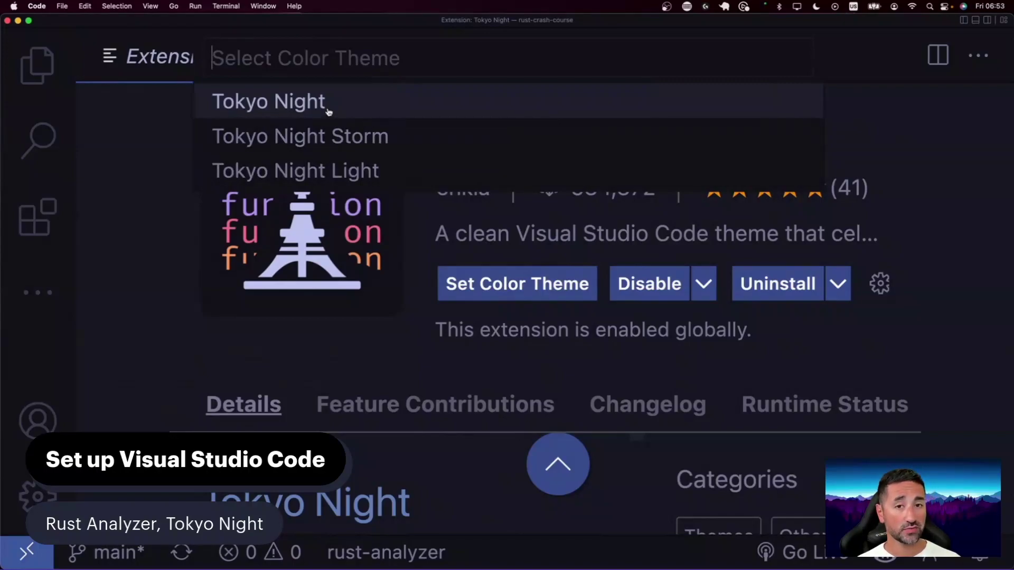
pyautogui.click(346, 135)
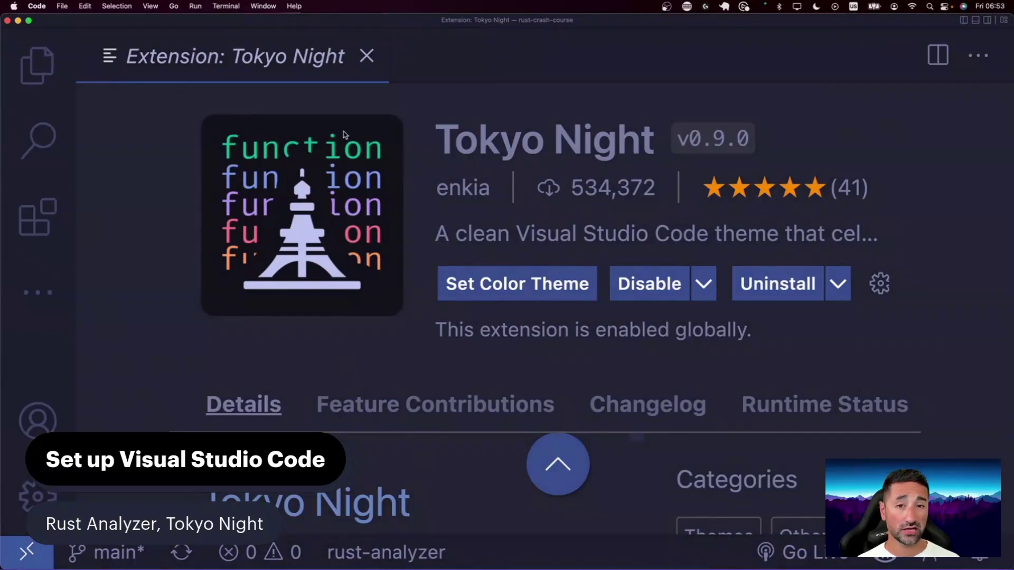
# Step: Set the color theme to Tokyo Night and close its extension page to return to the project files
pyautogui.click(509, 285)
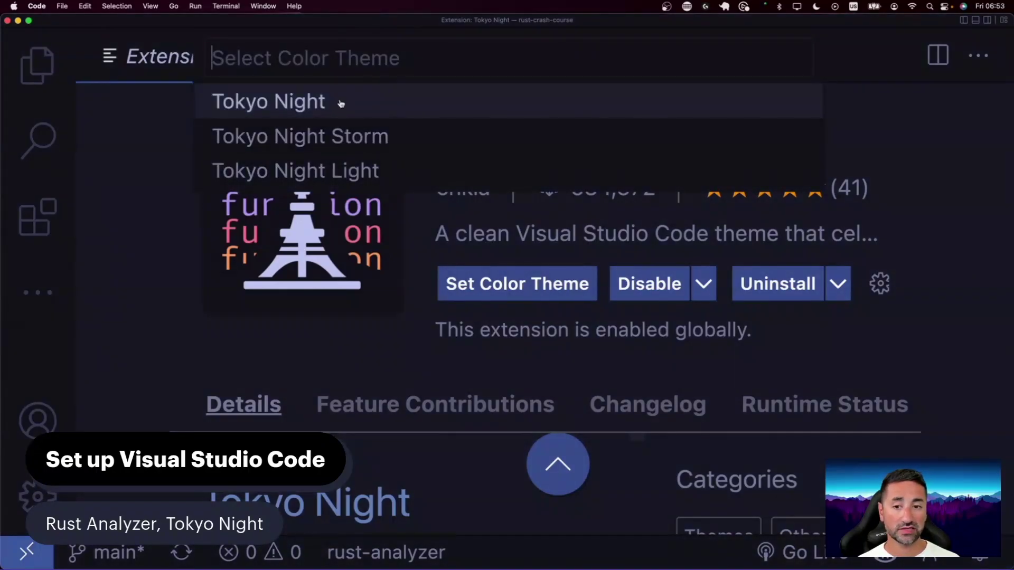
pyautogui.click(341, 104)
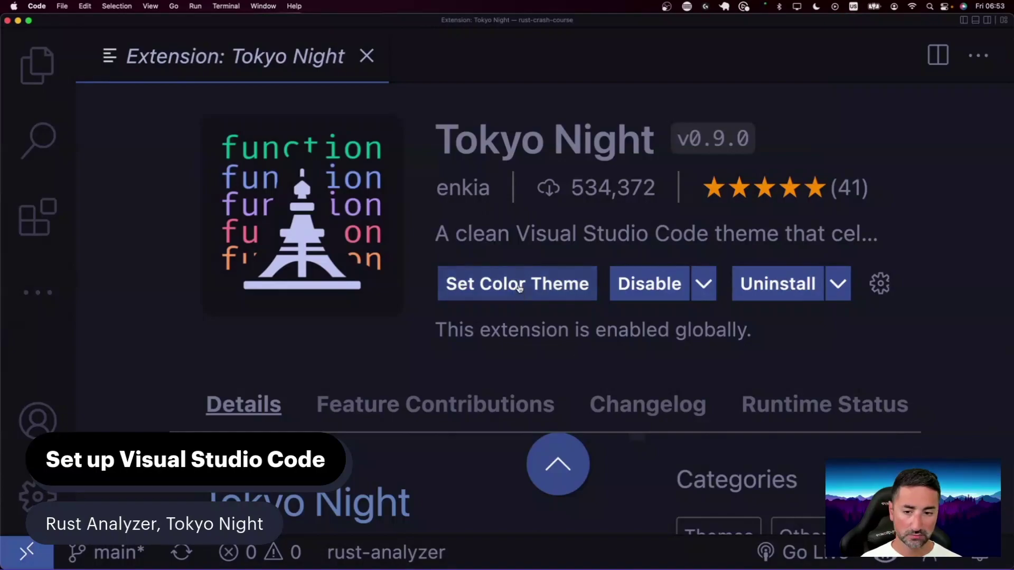
pyautogui.click(368, 57)
pyautogui.click(56, 67)
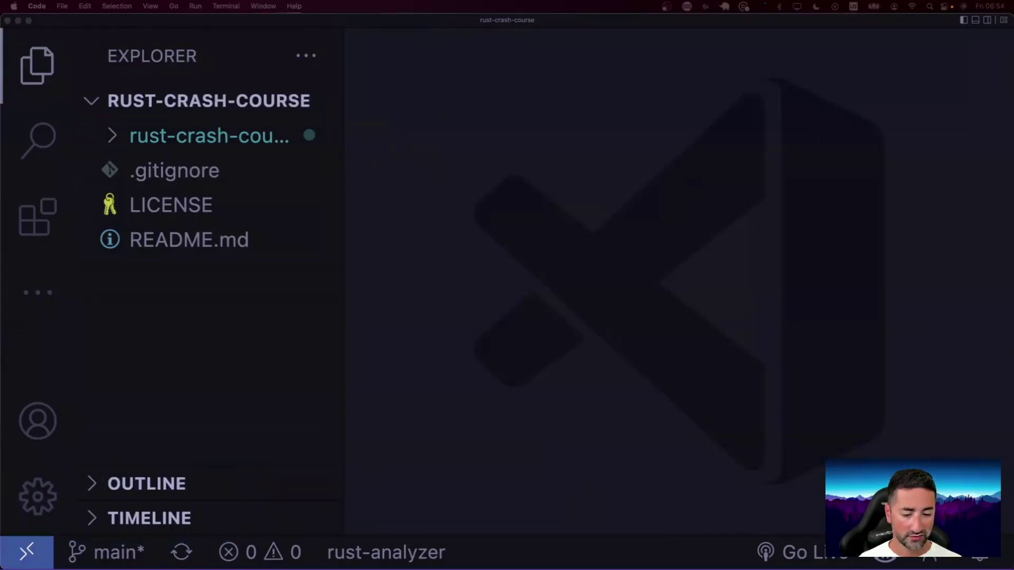
# Step: Open an integrated terminal and enlarge it, hiding the file explorer to make room
pyautogui.click(467, 249)
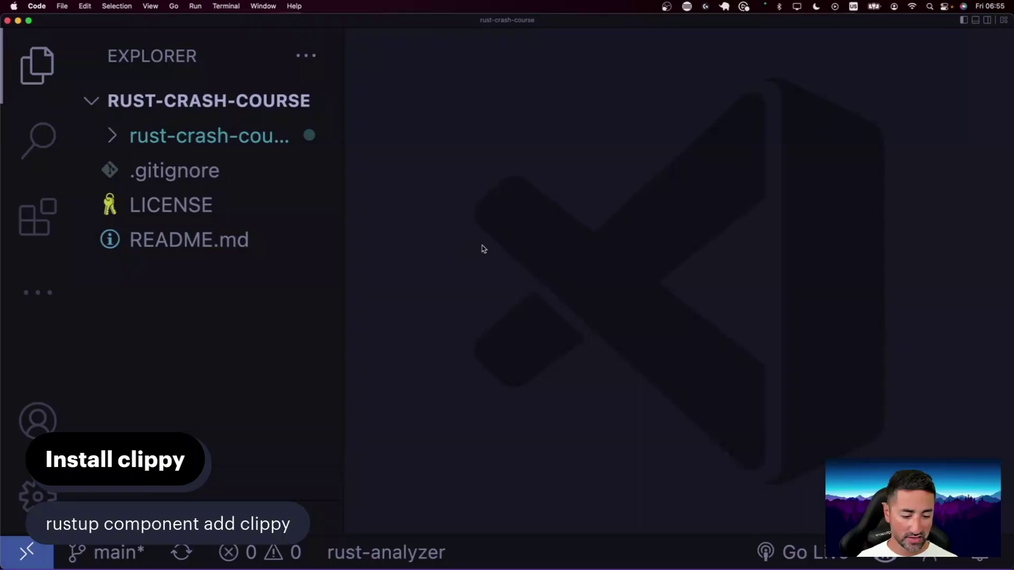
pyautogui.hotkey('ctrl', '`')
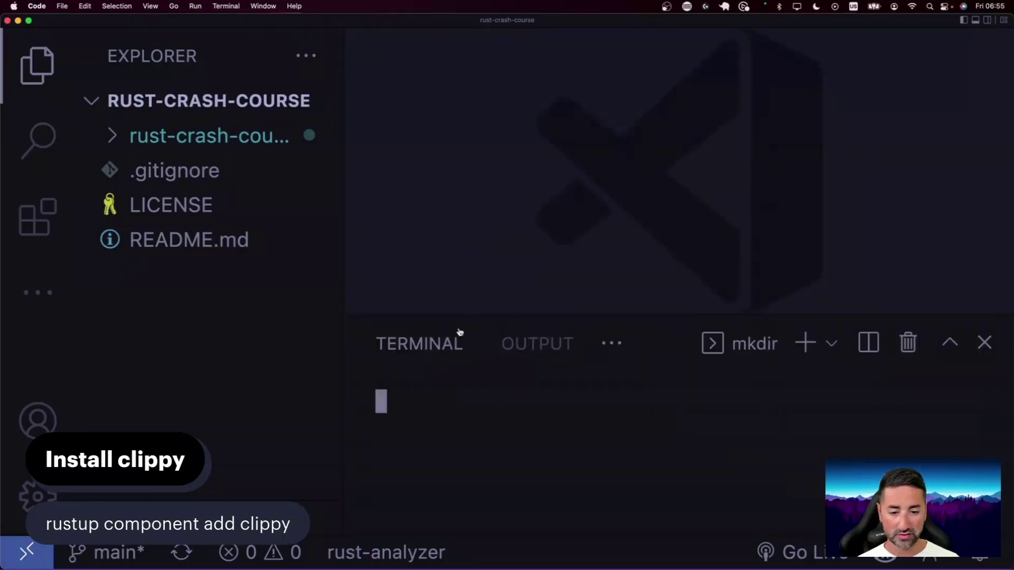
pyautogui.click(48, 80)
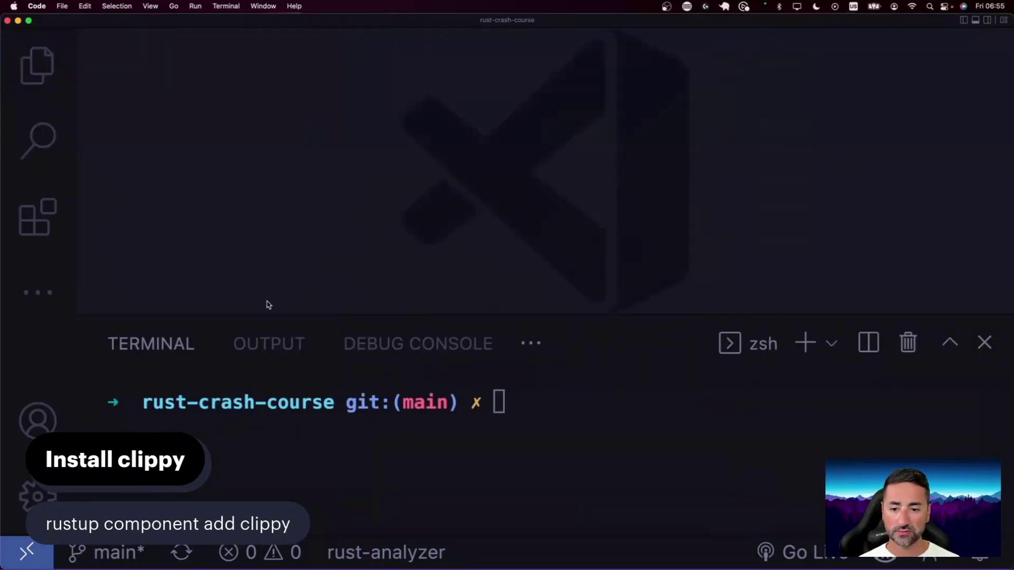
pyautogui.moveTo(256, 312); pyautogui.dragTo(261, 86)
pyautogui.click(494, 256)
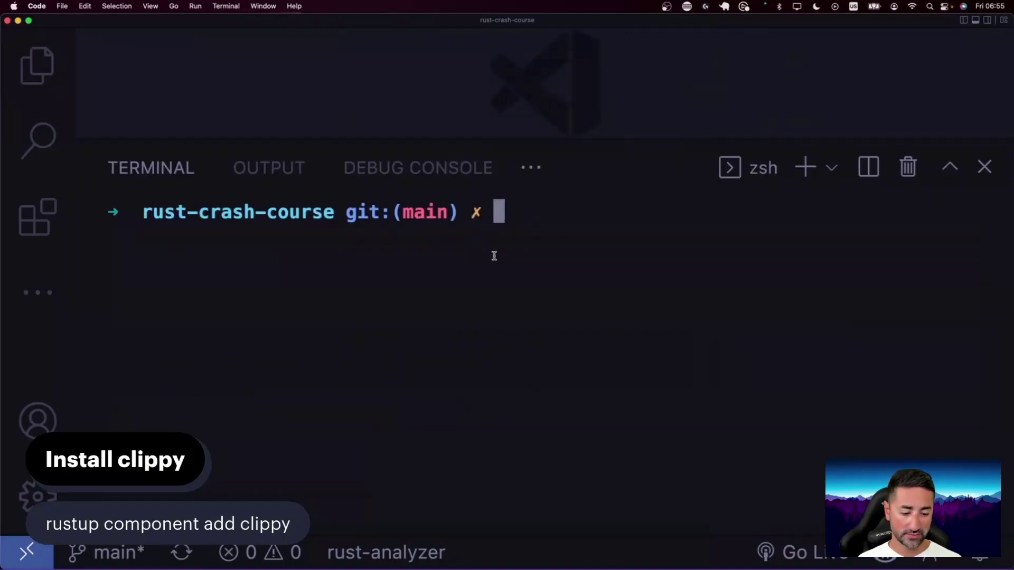
# Step: Install Clippy with "rustup component add clippy" and highlight the info line in its output
pyautogui.write('rustup co')
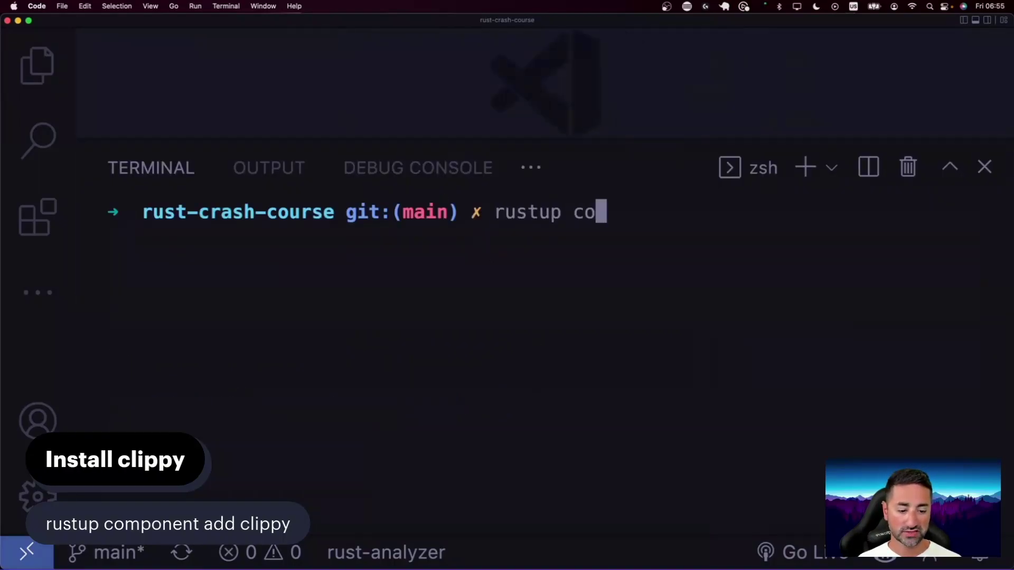
pyautogui.write('mponent add clippy')
pyautogui.press('Return')
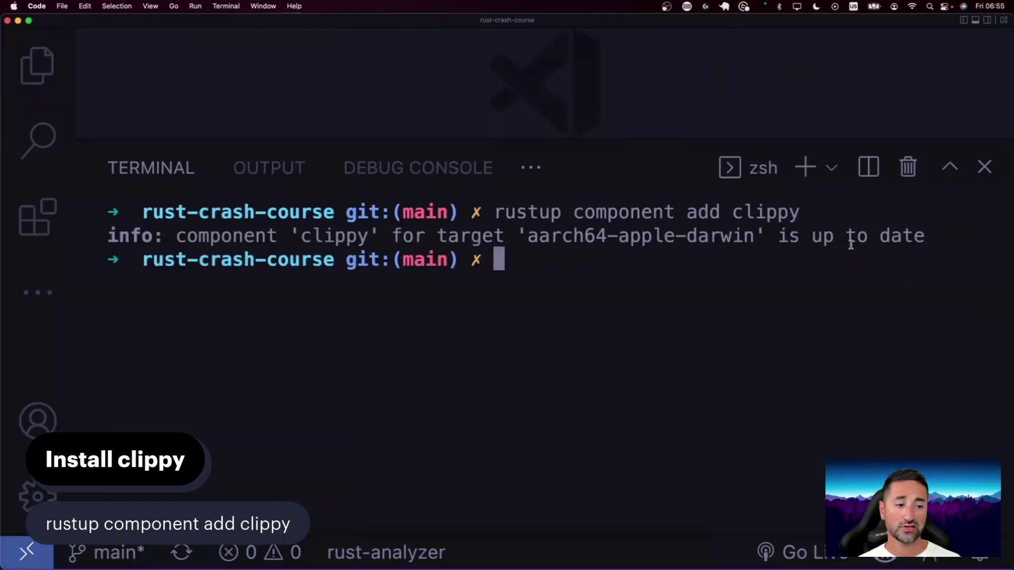
pyautogui.moveTo(924, 237); pyautogui.dragTo(111, 241)
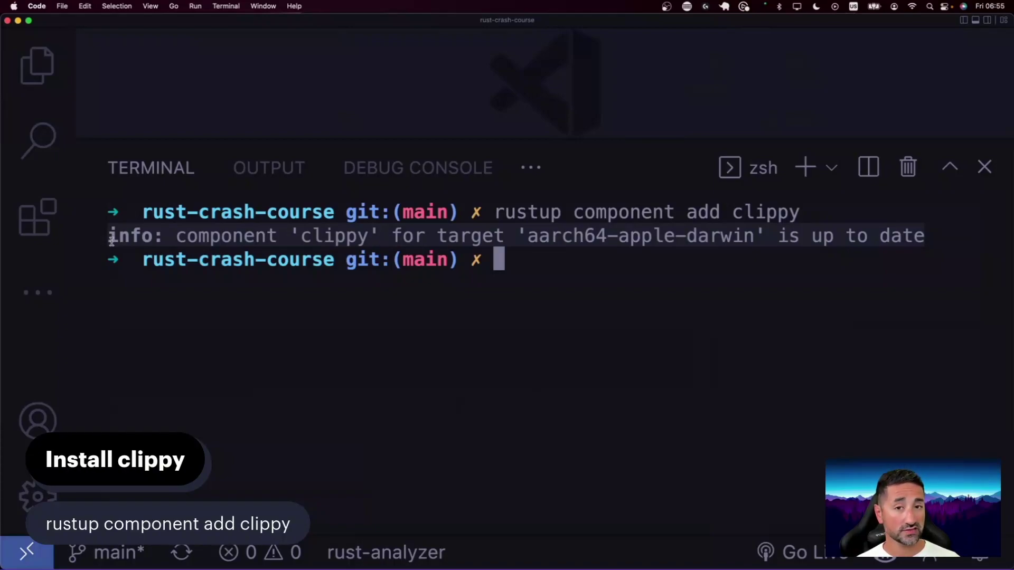
pyautogui.click(576, 361)
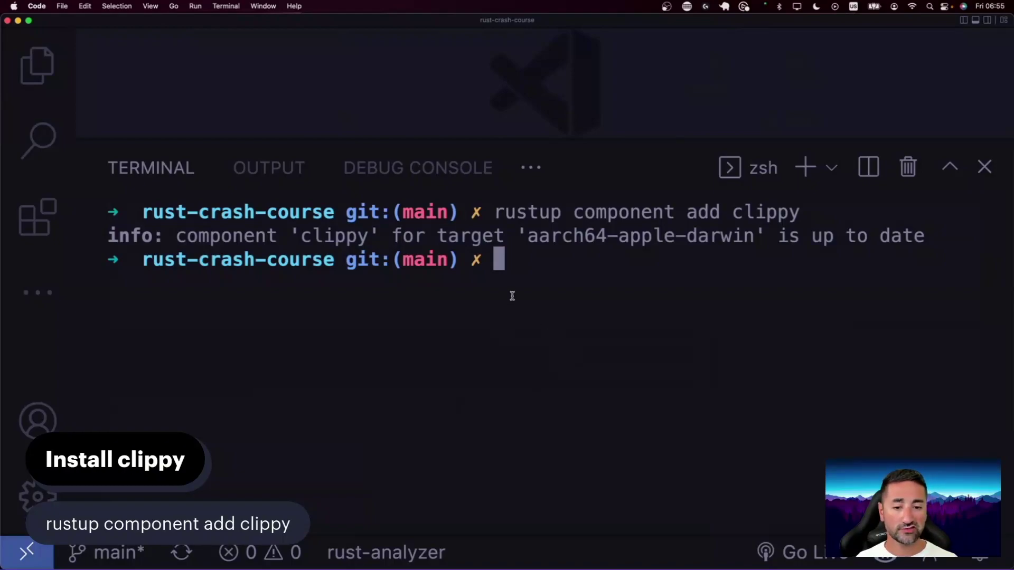
pyautogui.moveTo(925, 238); pyautogui.dragTo(96, 241)
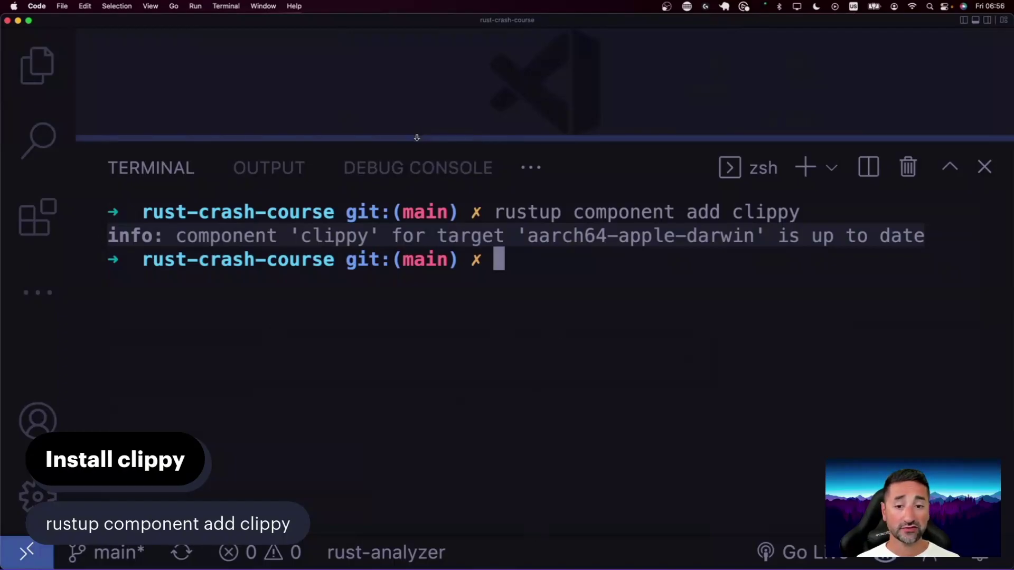
# Step: Reduce the terminal's height and open main.rs from the src folder of the rust-crash-course package
pyautogui.moveTo(423, 140); pyautogui.dragTo(403, 280)
pyautogui.click(32, 66)
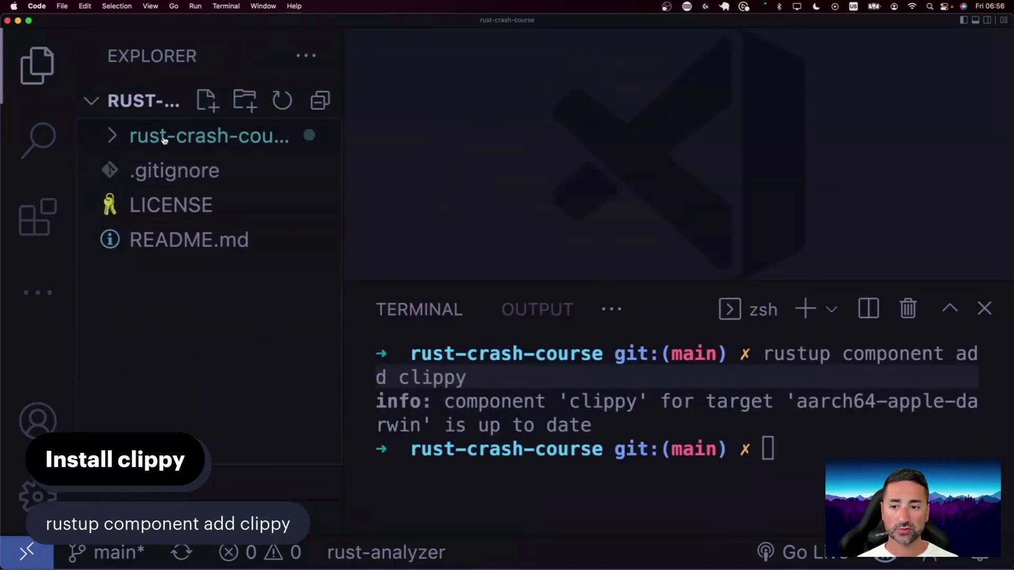
pyautogui.click(119, 140)
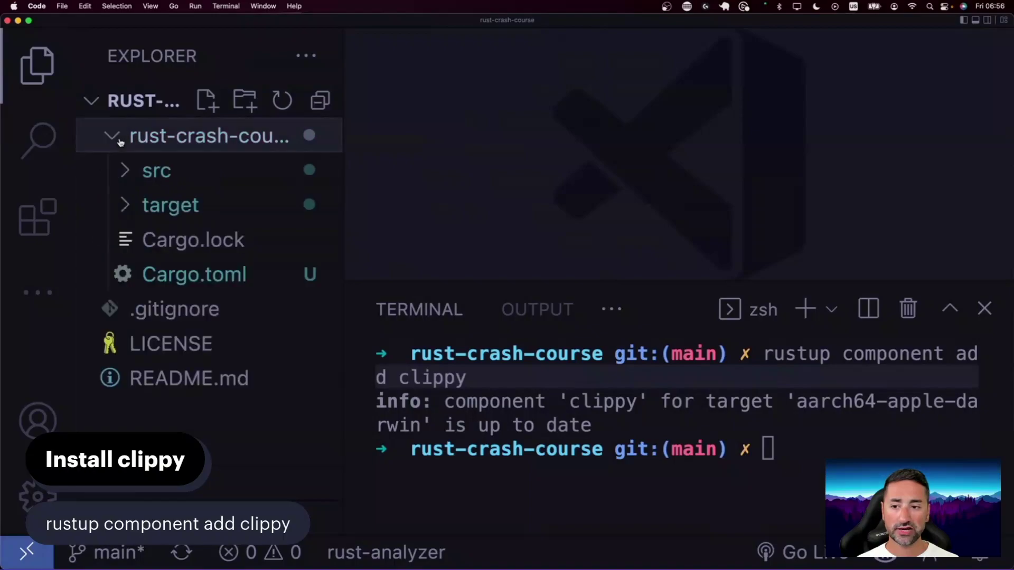
pyautogui.click(131, 175)
pyautogui.click(177, 211)
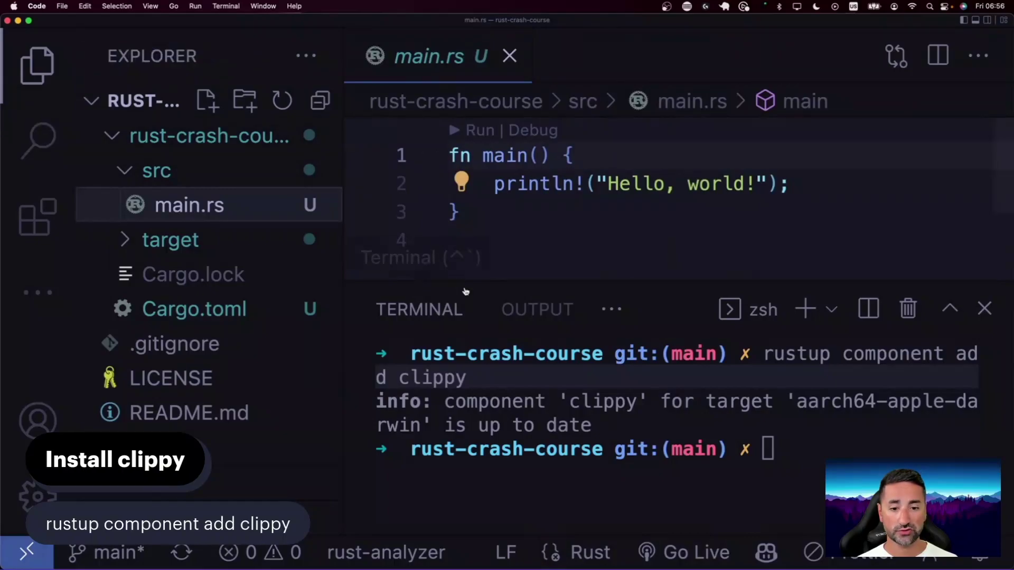
# Step: Reduce the terminal's height and insert two blank lines above the main function in main.rs
pyautogui.moveTo(445, 278); pyautogui.dragTo(441, 456)
pyautogui.click(625, 219)
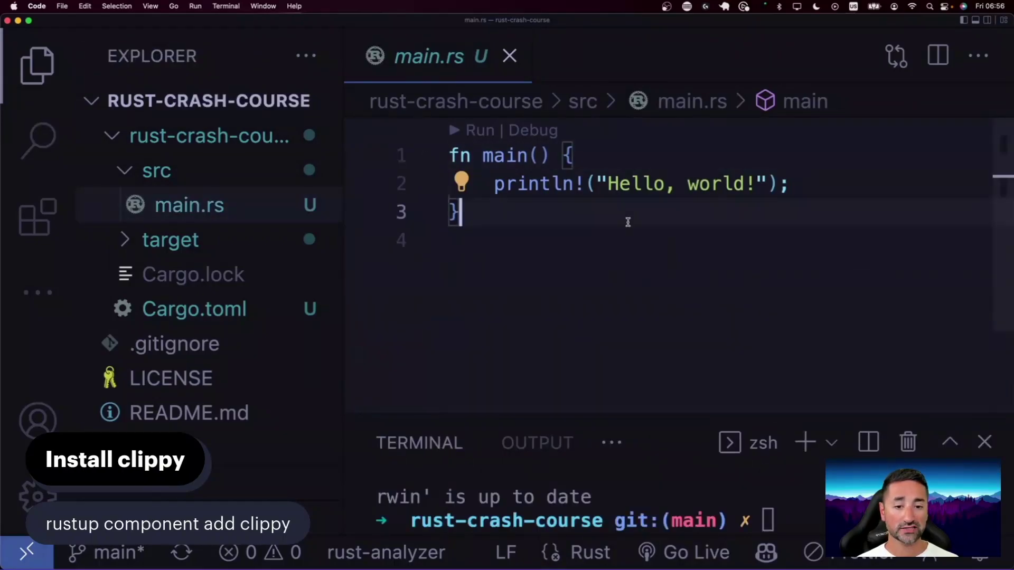
pyautogui.press('super+Up')
pyautogui.press('Return')
pyautogui.press('Return')
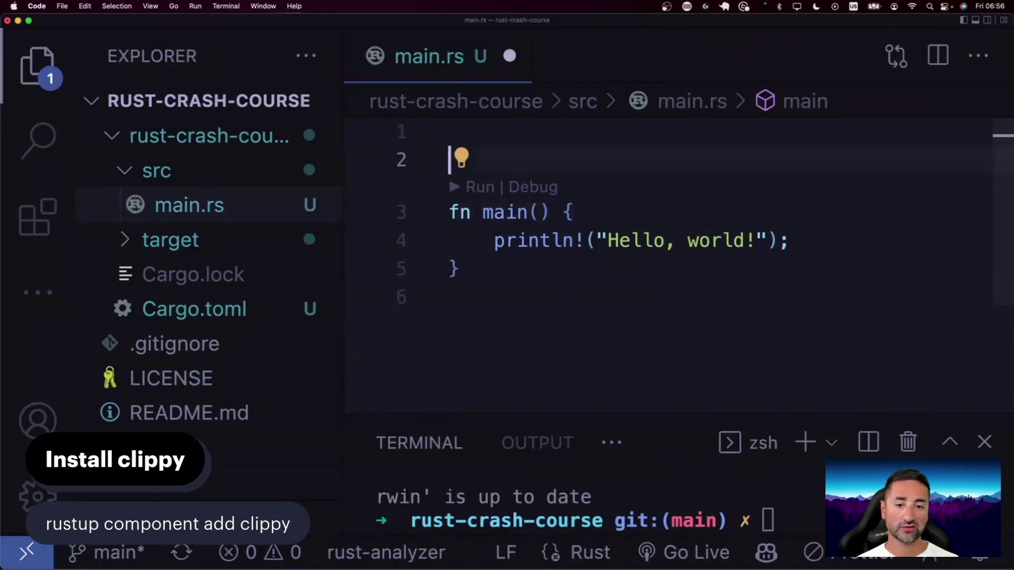
pyautogui.press('Up')
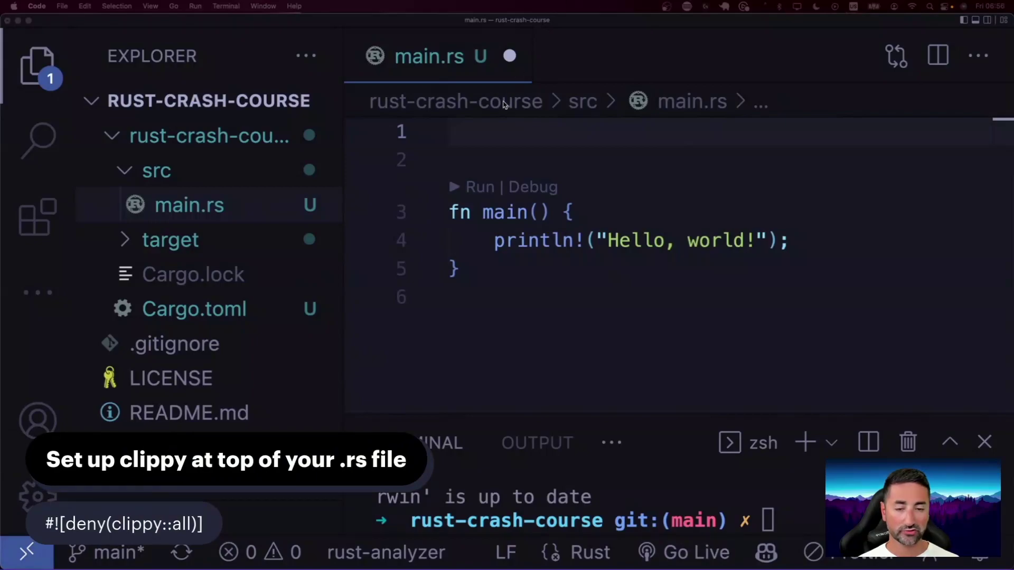
pyautogui.click(473, 157)
pyautogui.click(511, 133)
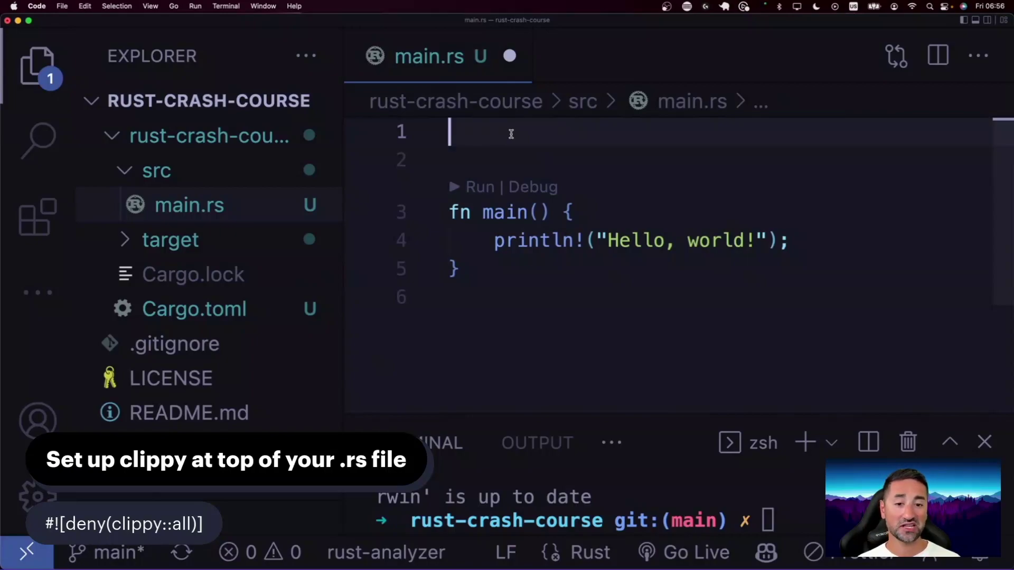
# Step: Enter the Clippy attribute #![deny(clippy::all)] on the first line of main.rs
pyautogui.write('#')
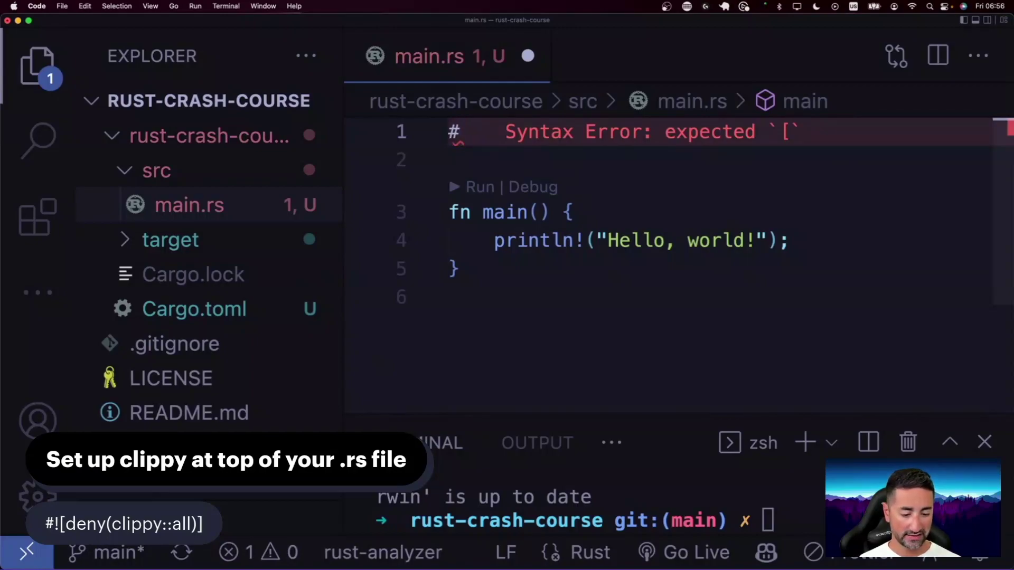
pyautogui.write('![swny')
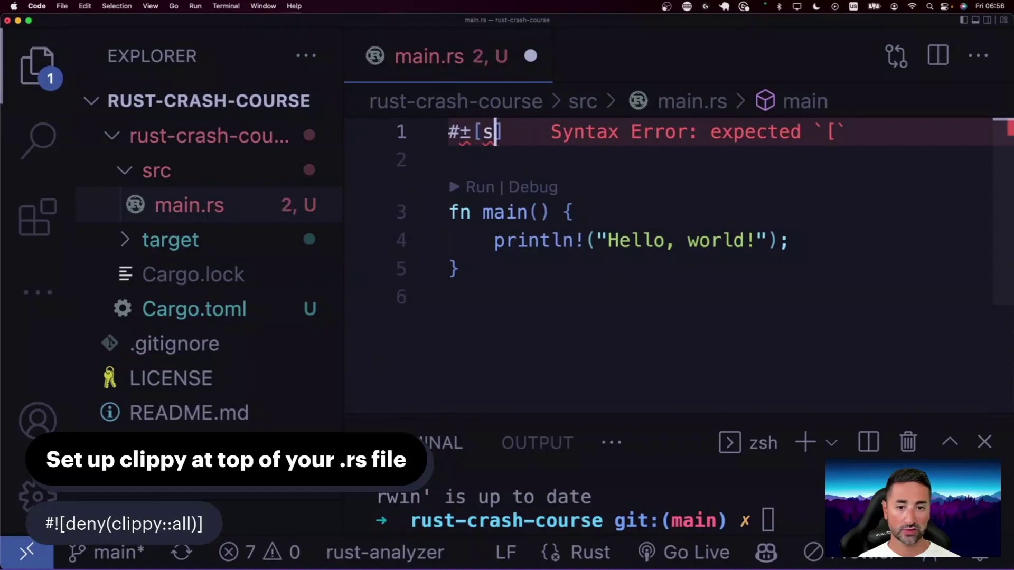
pyautogui.press('BackSpace')
pyautogui.press('BackSpace')
pyautogui.write('sw')
pyautogui.press('BackSpace')
pyautogui.press('BackSpace')
pyautogui.press('BackSpace')
pyautogui.press('BackSpace')
pyautogui.press('BackSpace')
pyautogui.press('BackSpace')
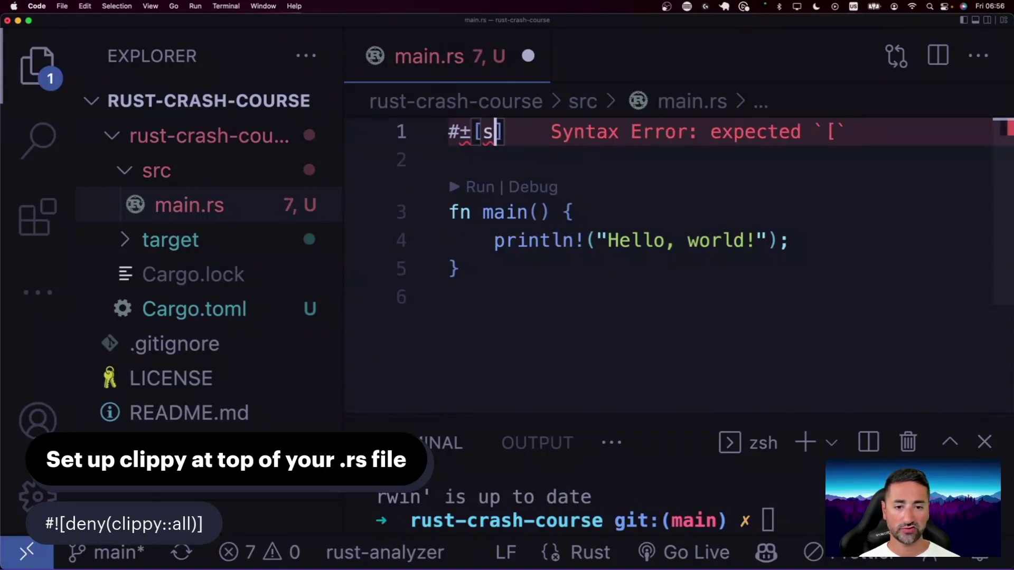
pyautogui.write('![')
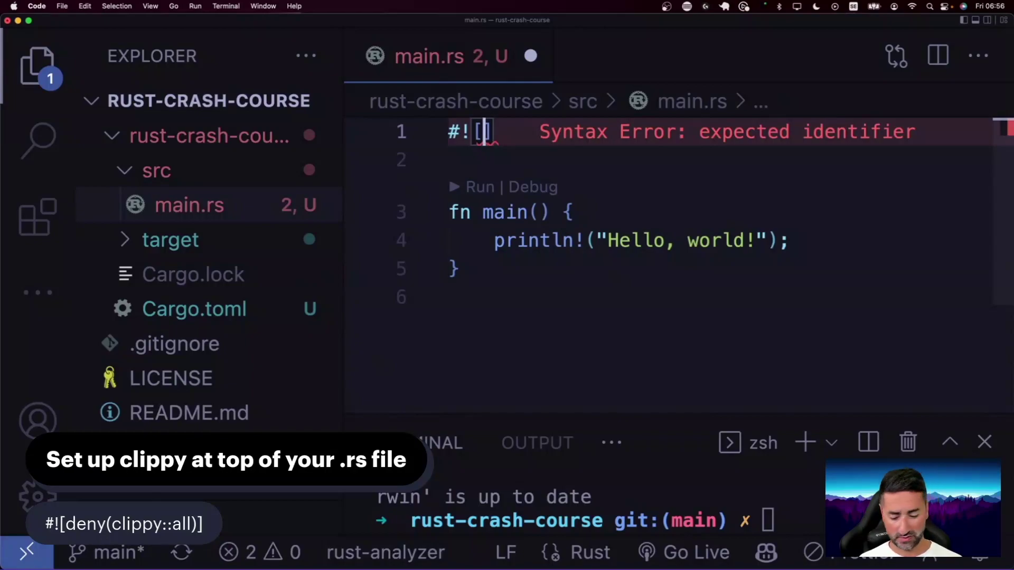
pyautogui.write('deny')
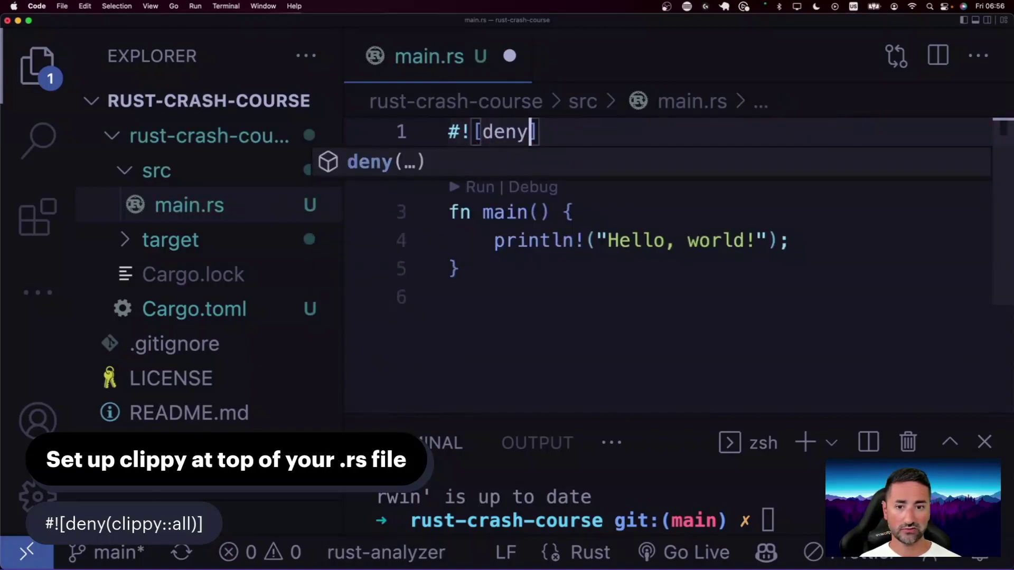
pyautogui.write('(clip')
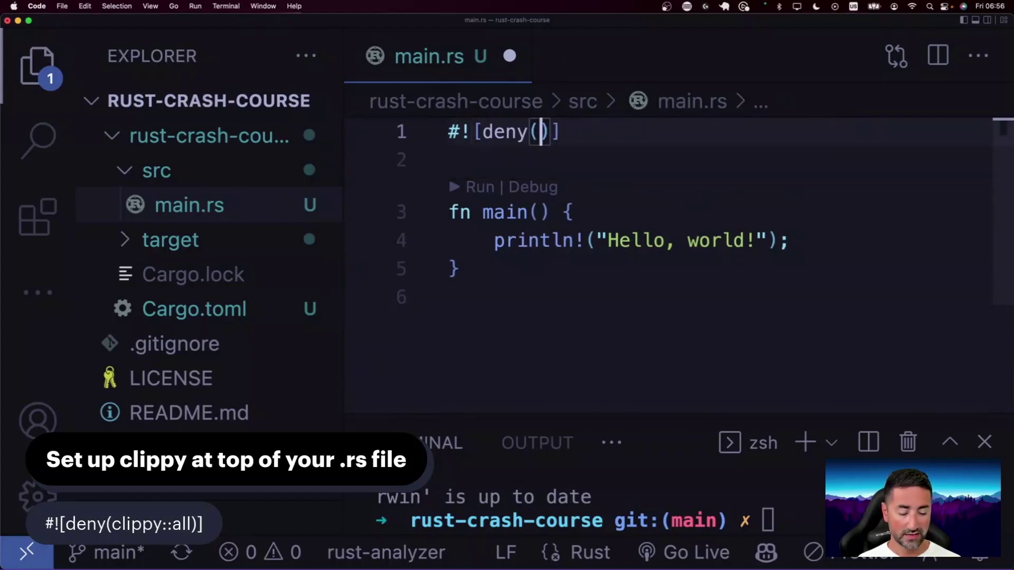
pyautogui.write('py::all)]')
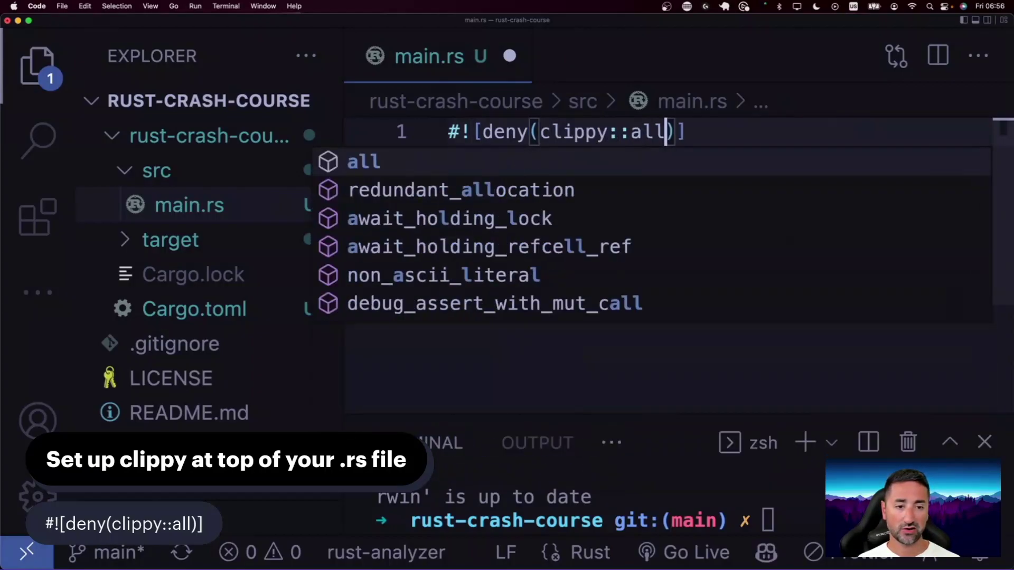
# Step: Hide the file explorer and save main.rs
pyautogui.click(37, 63)
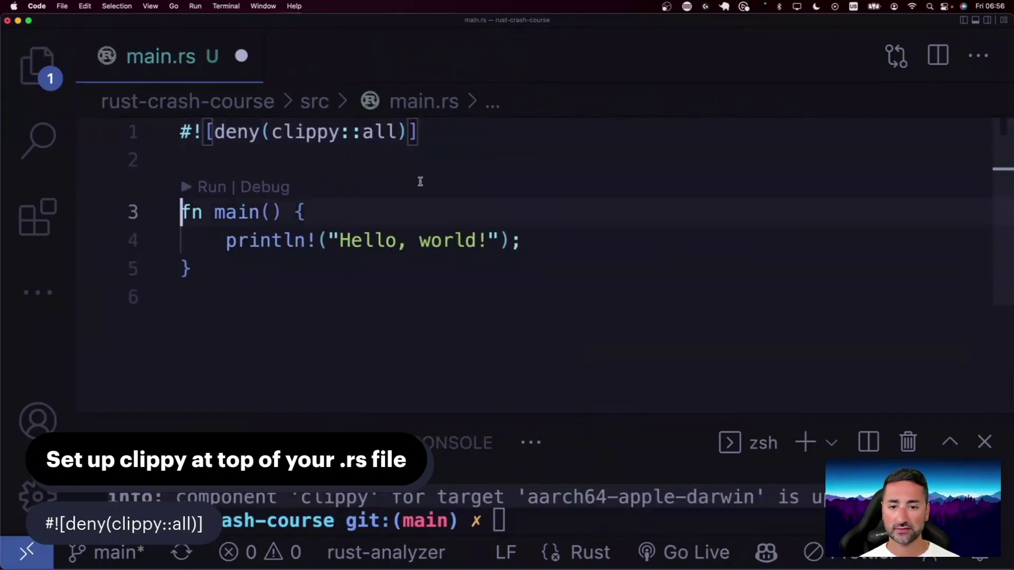
pyautogui.press('super+s')
pyautogui.click(477, 409)
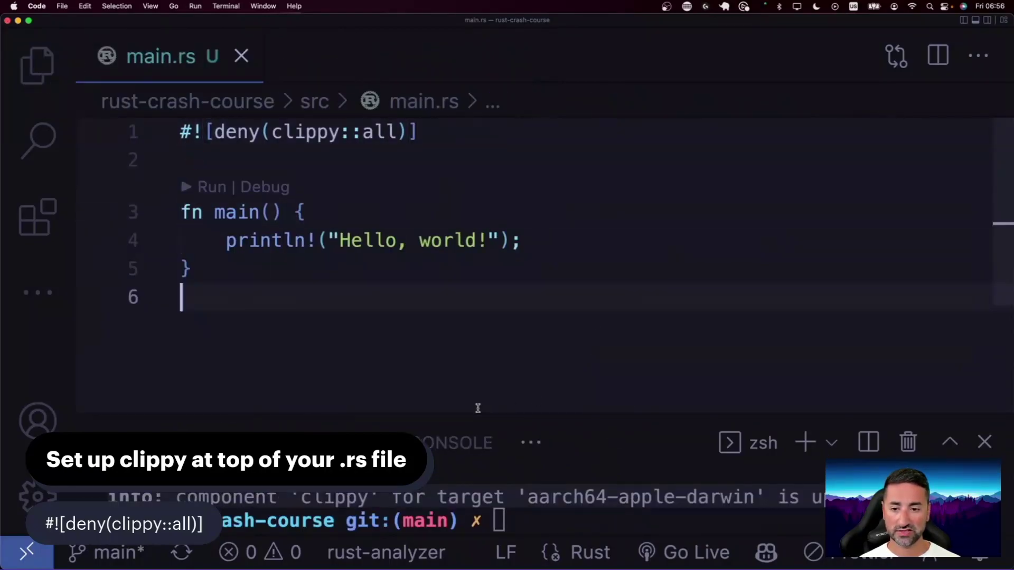
# Step: Enlarge the terminal to about half the window and place the cursor on the empty second line of main.rs
pyautogui.moveTo(470, 411); pyautogui.dragTo(473, 372)
pyautogui.moveTo(494, 309); pyautogui.dragTo(494, 307)
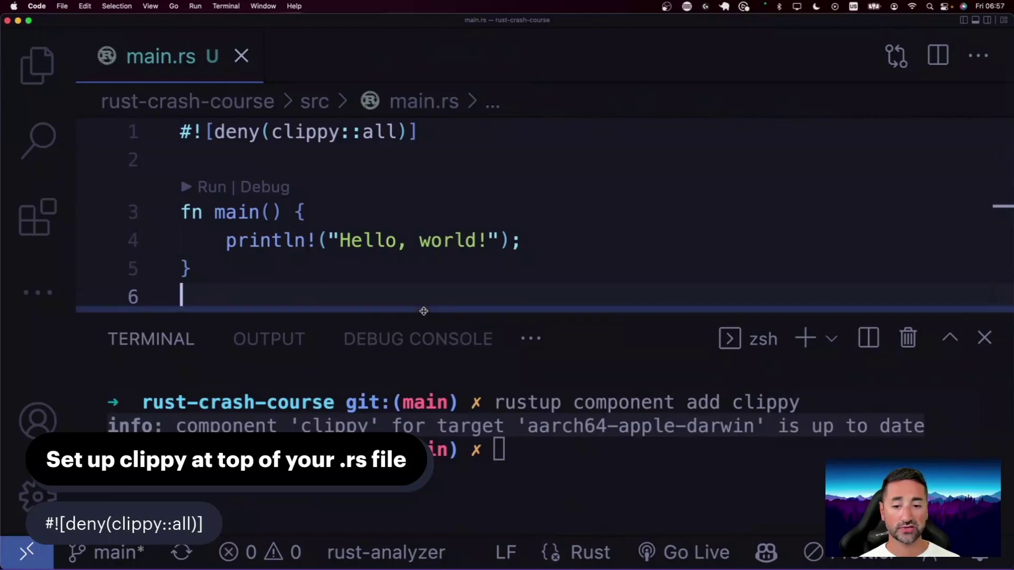
pyautogui.moveTo(425, 309); pyautogui.dragTo(420, 294)
pyautogui.click(441, 140)
pyautogui.click(374, 164)
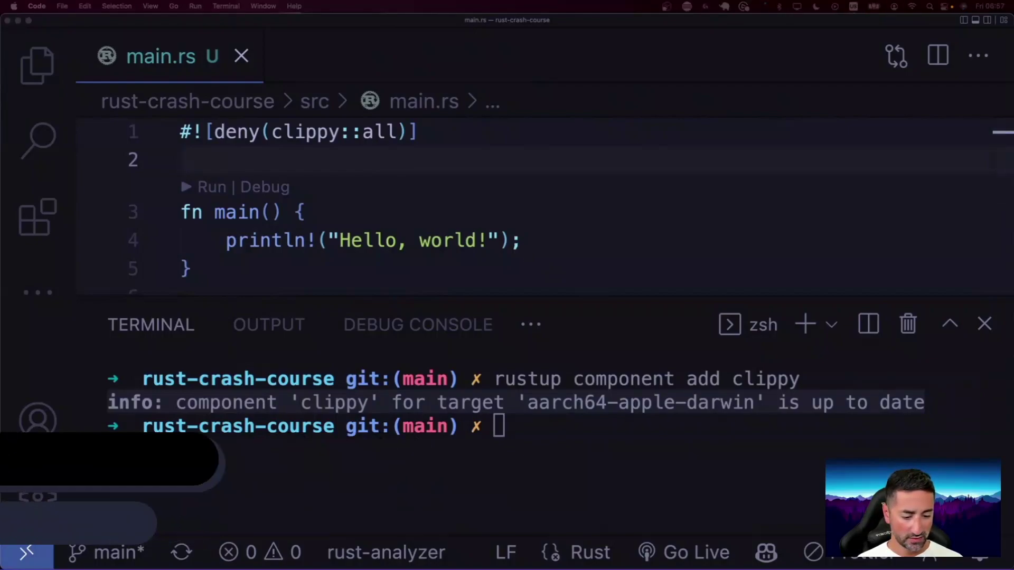
# Step: Enlarge the terminal further and install cargo-watch with "cargo install cargo-watch"
pyautogui.moveTo(467, 297); pyautogui.dragTo(473, 240)
pyautogui.click(562, 451)
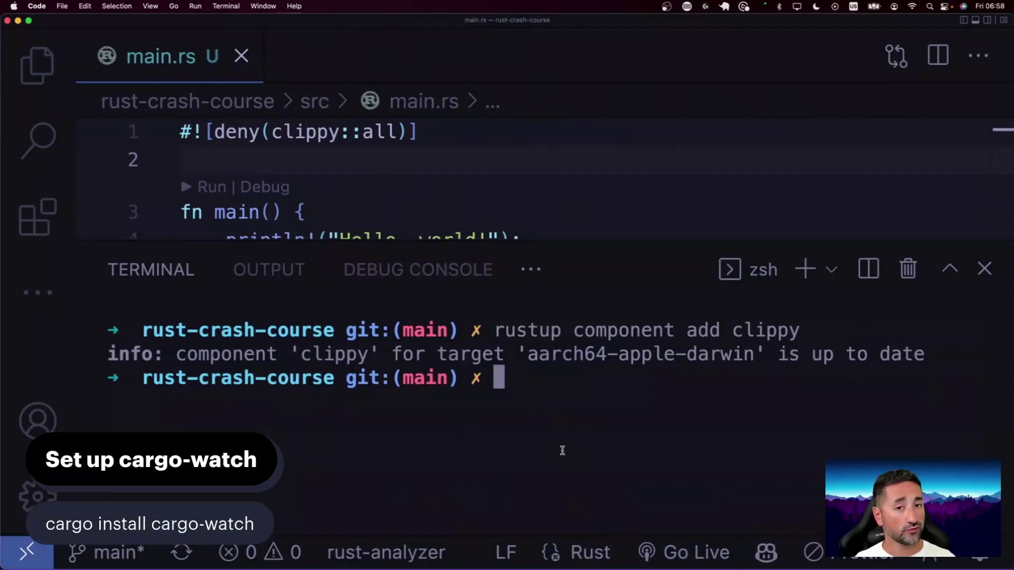
pyautogui.write('cargp ion')
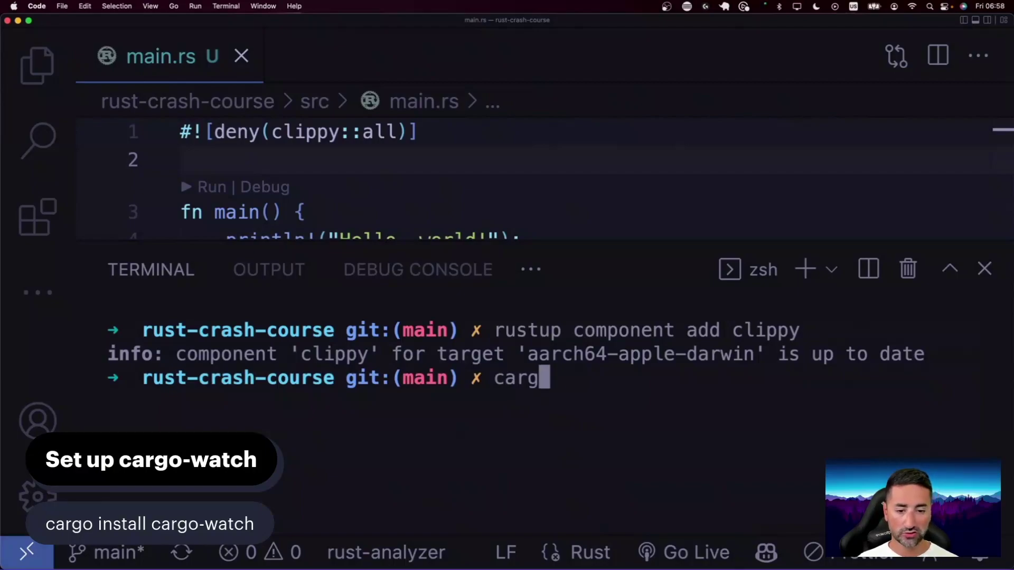
pyautogui.press('BackSpace')
pyautogui.press('BackSpace')
pyautogui.press('BackSpace')
pyautogui.press('BackSpace')
pyautogui.press('BackSpace')
pyautogui.write('o install cargo-watch')
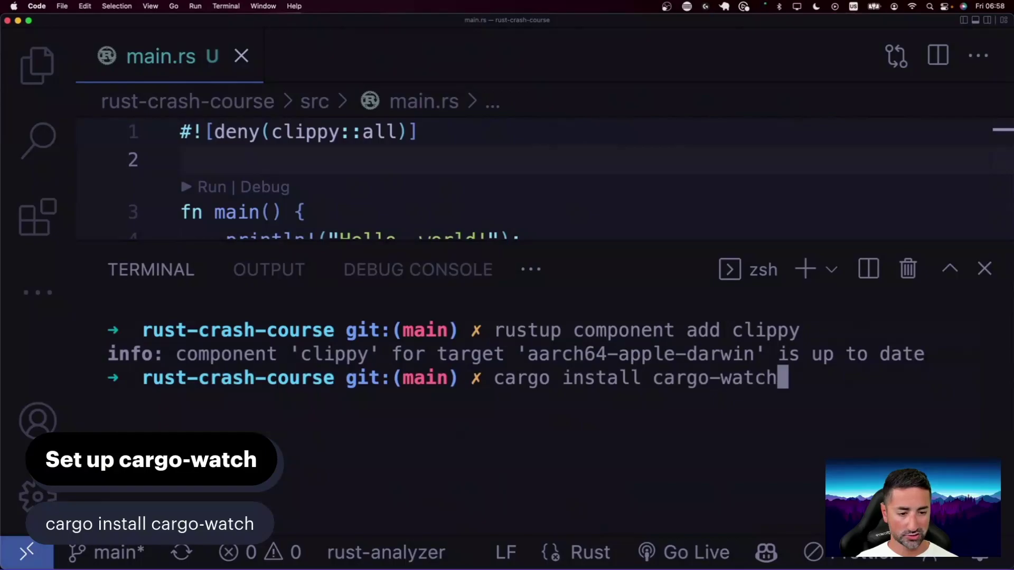
pyautogui.press('Return')
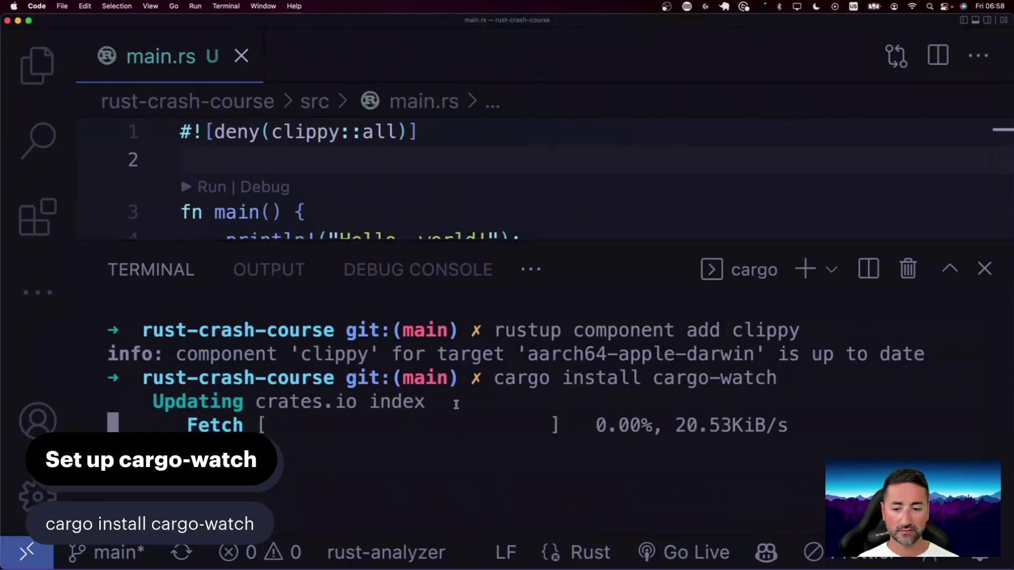
# Step: Enlarge the terminal until only the first code line shows above it, and clear its output
pyautogui.moveTo(454, 242); pyautogui.dragTo(457, 138)
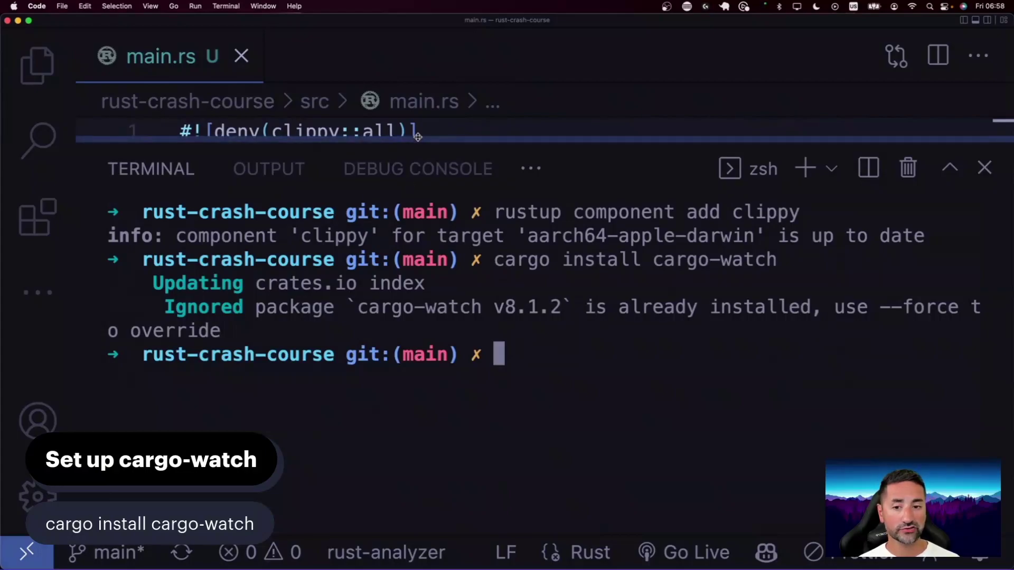
pyautogui.moveTo(418, 137); pyautogui.dragTo(400, 281)
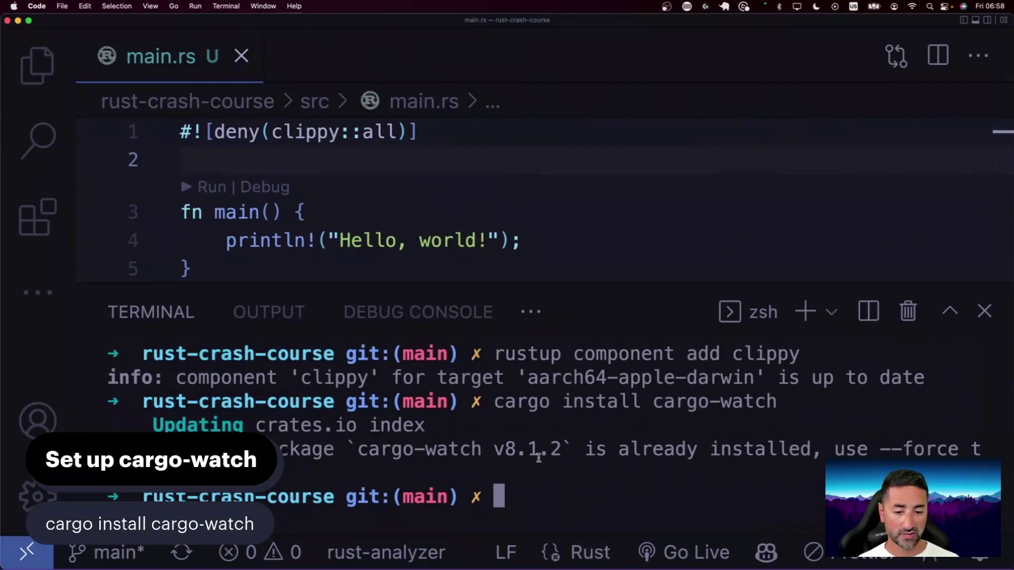
pyautogui.moveTo(517, 285); pyautogui.dragTo(513, 129)
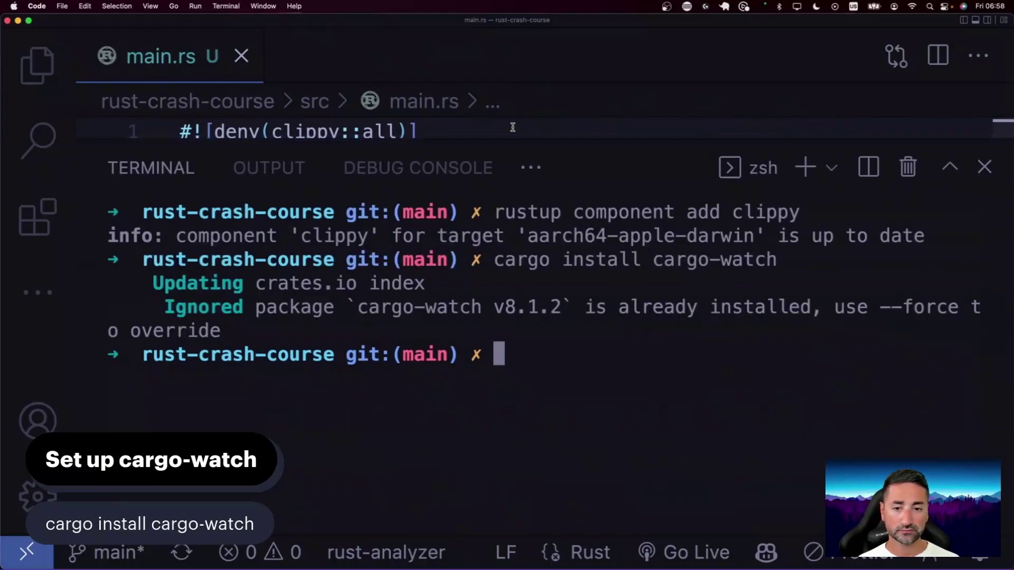
pyautogui.press('super+k')
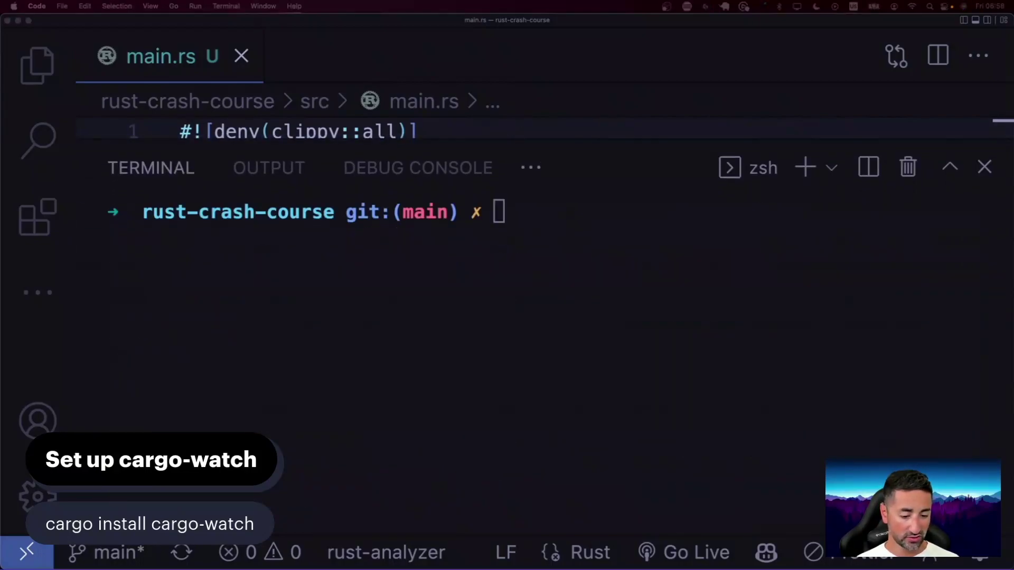
pyautogui.click(530, 276)
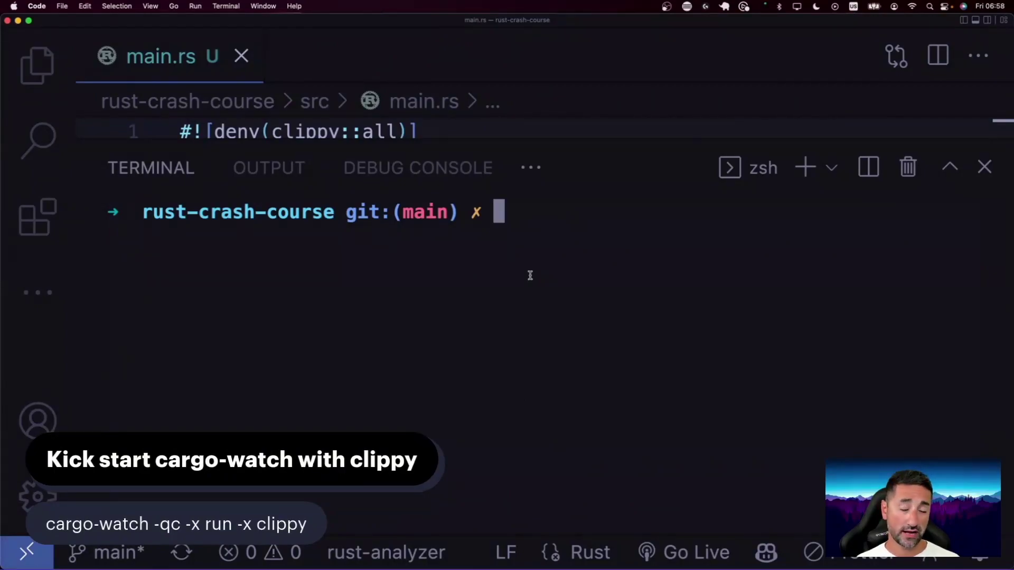
# Step: Try to start cargo-watch from the repository root with "cargo-watch -qc -x run -x clippy"
pyautogui.write('cargo')
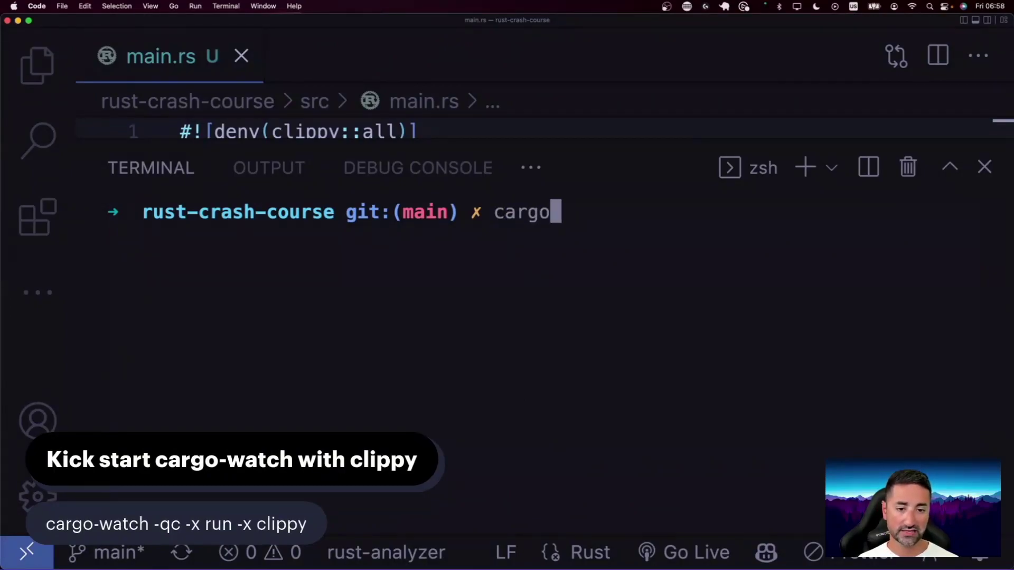
pyautogui.write('-watch -qc')
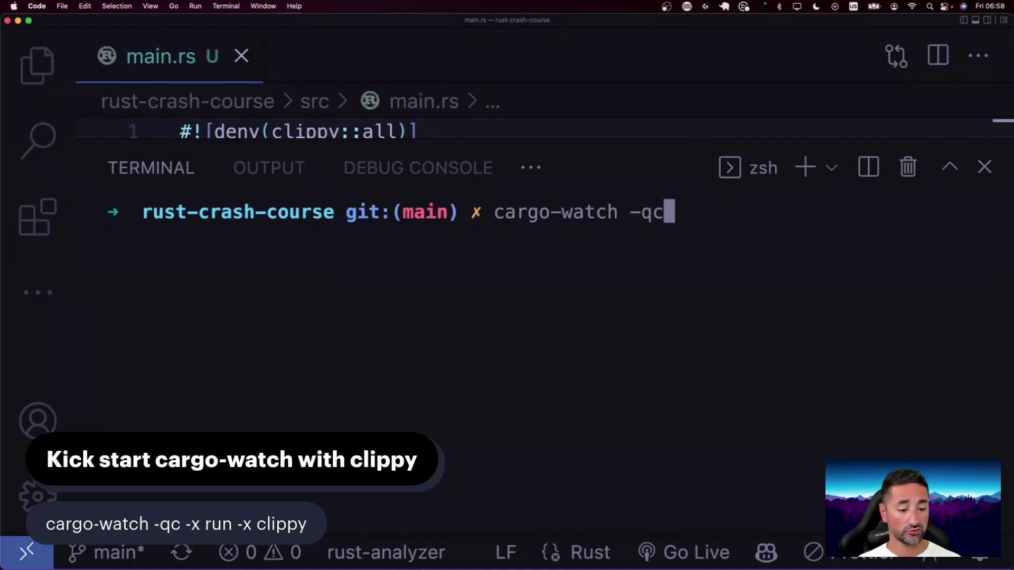
pyautogui.write(' -x run ')
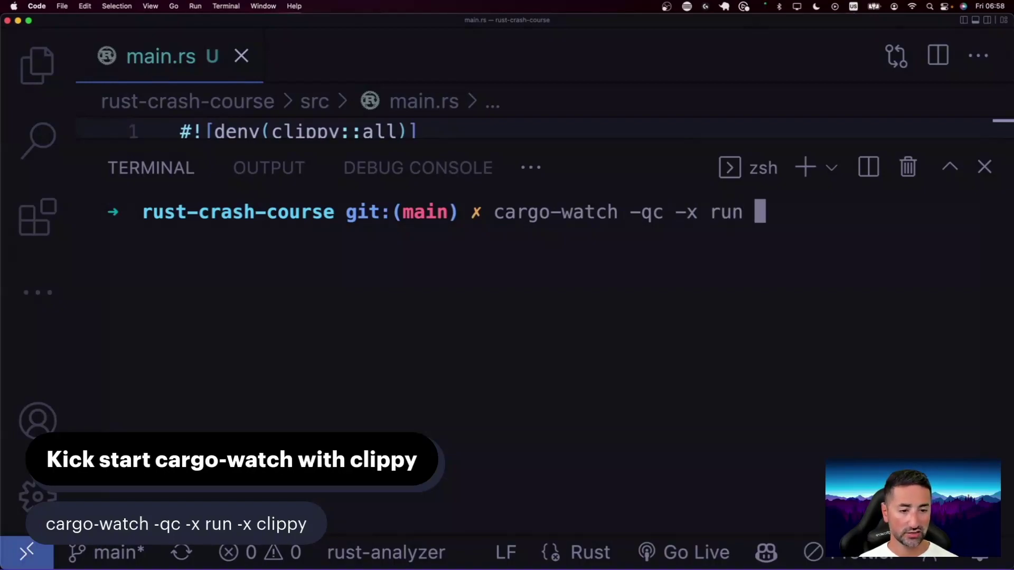
pyautogui.write('-x clippy')
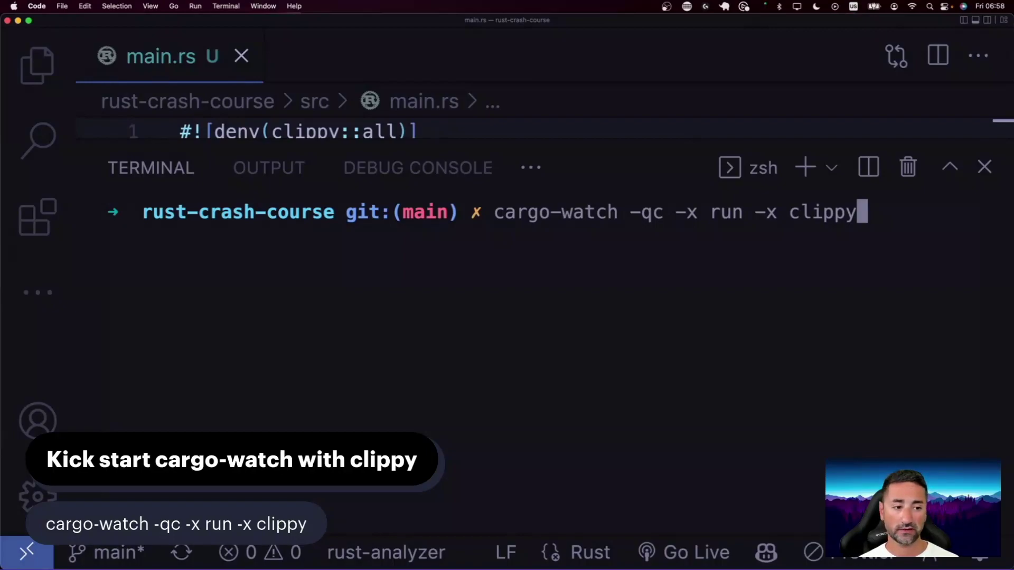
pyautogui.press('Return')
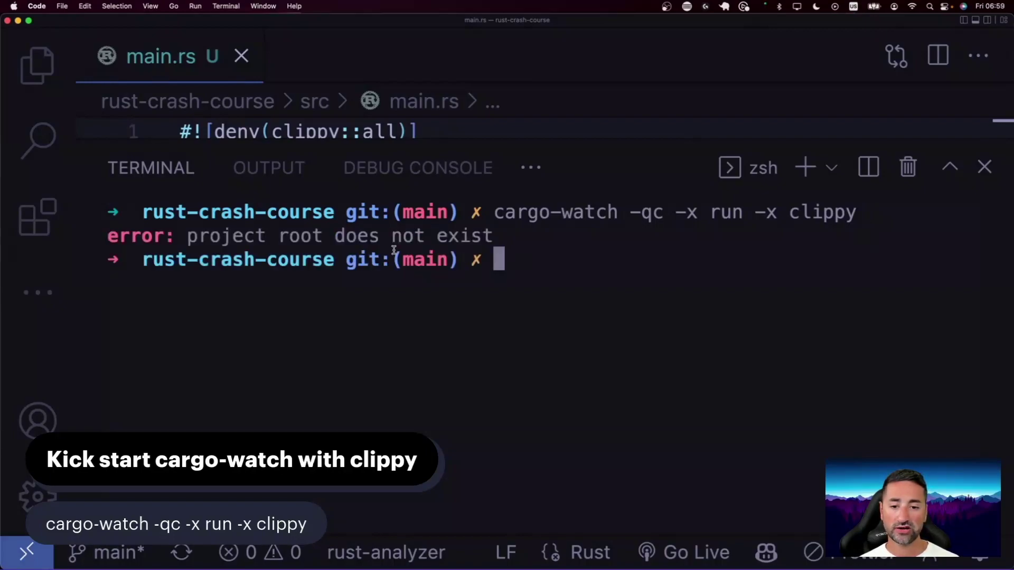
# Step: Reduce the terminal's height and change into the package folder with "cd rust-crash-course"
pyautogui.moveTo(257, 140); pyautogui.dragTo(257, 268)
pyautogui.write('cd r')
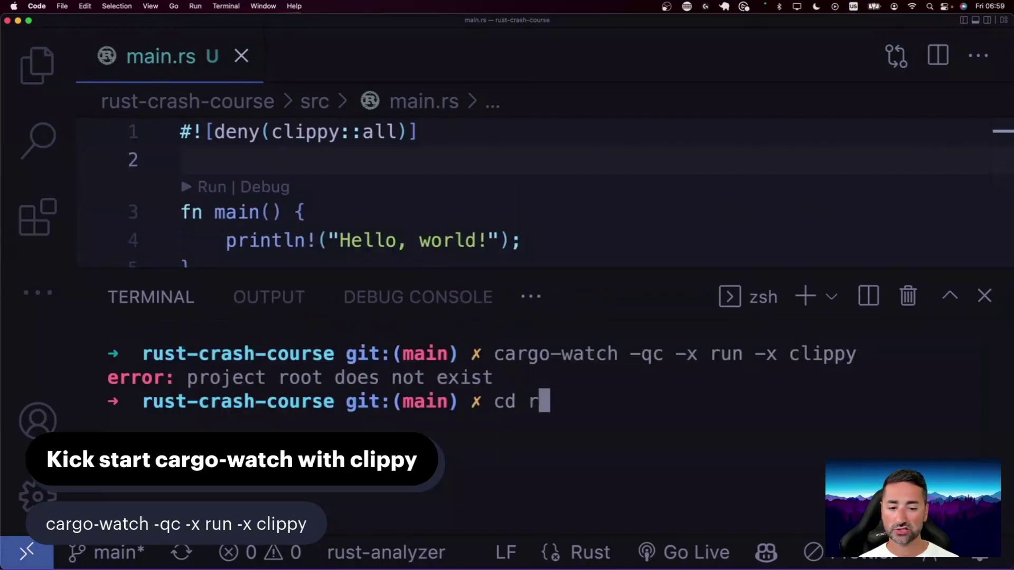
pyautogui.press('Tab')
pyautogui.press('Return')
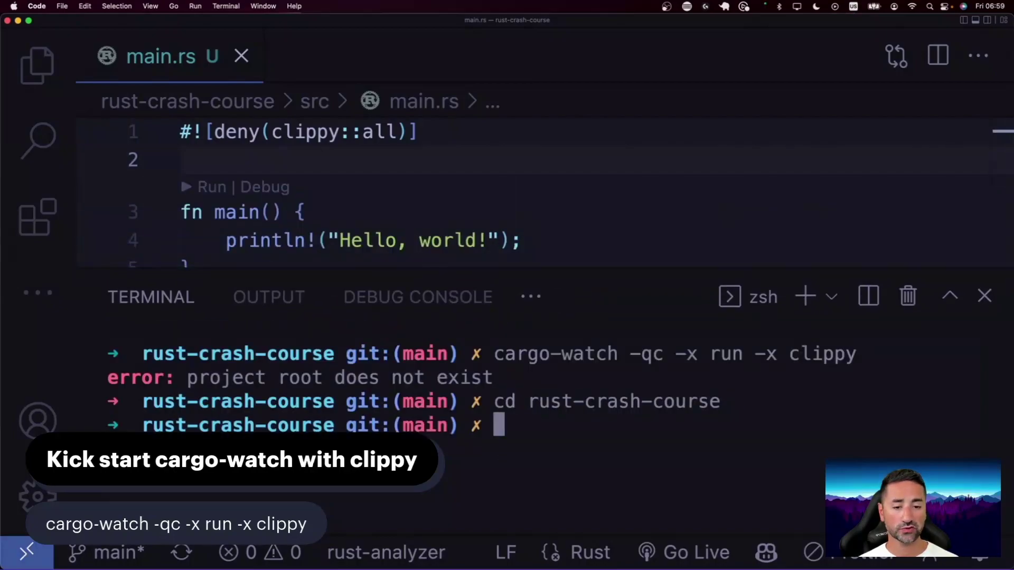
# Step: Clear the terminal and run "cargo-watch -qc -x run -x clippy" inside the package folder
pyautogui.press('super+k')
pyautogui.press('Up')
pyautogui.press('Up')
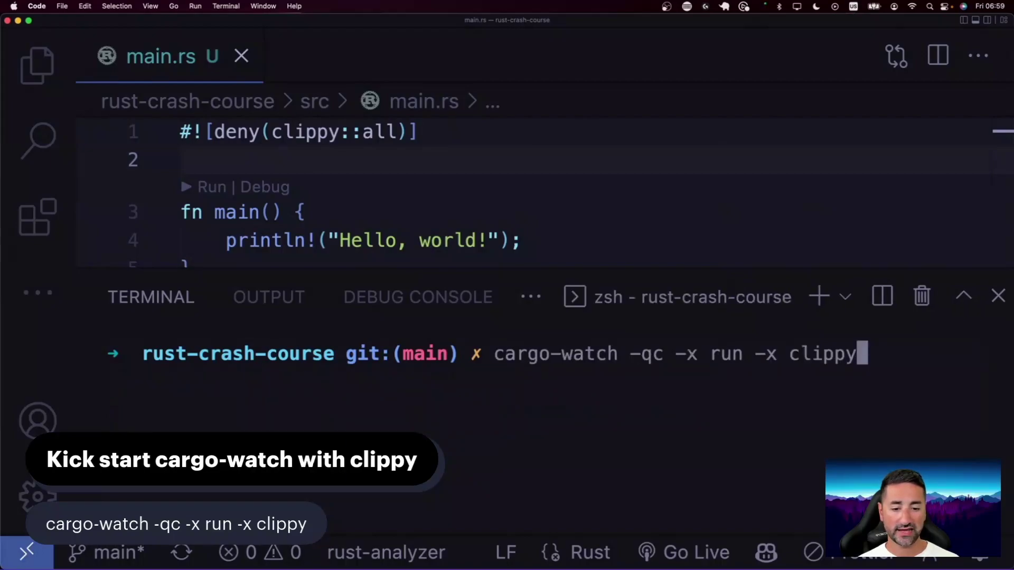
pyautogui.press('Return')
# Step: Enlarge the terminal to highlight the "Hello, world!" line in its output, and reduce its height again to reveal the main function
pyautogui.moveTo(372, 268); pyautogui.dragTo(366, 181)
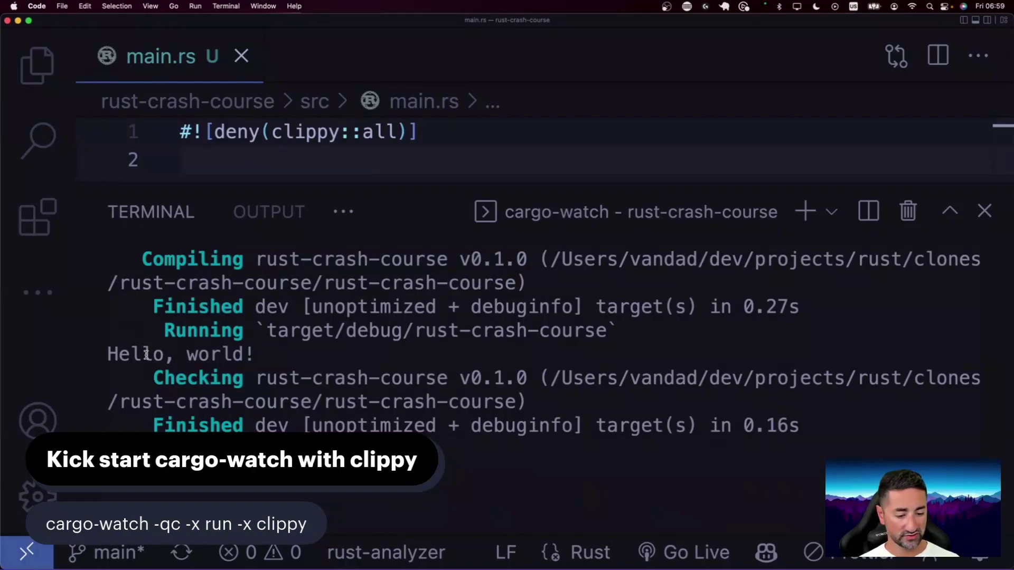
pyautogui.moveTo(266, 353); pyautogui.dragTo(113, 353)
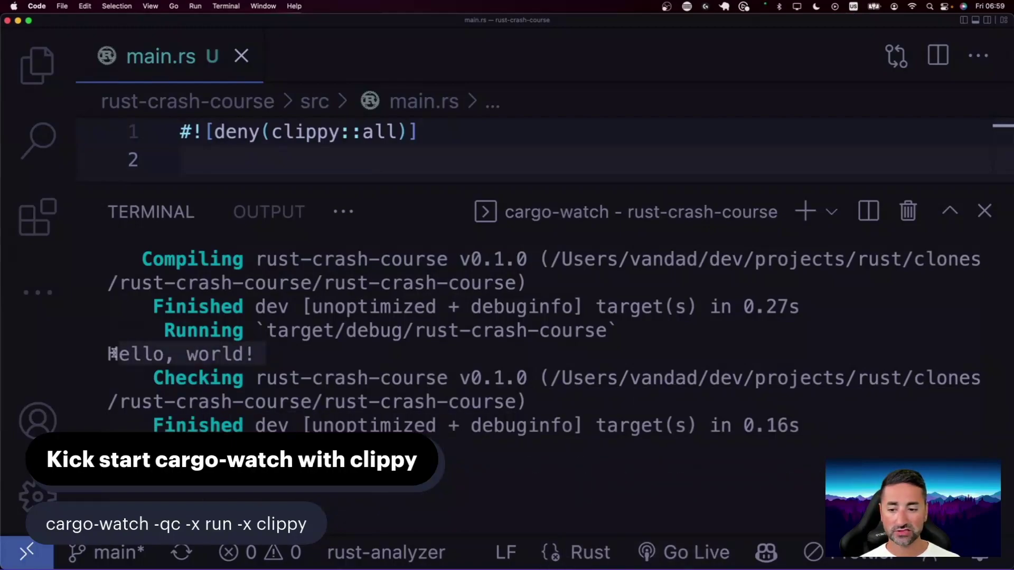
pyautogui.moveTo(390, 181); pyautogui.dragTo(389, 241)
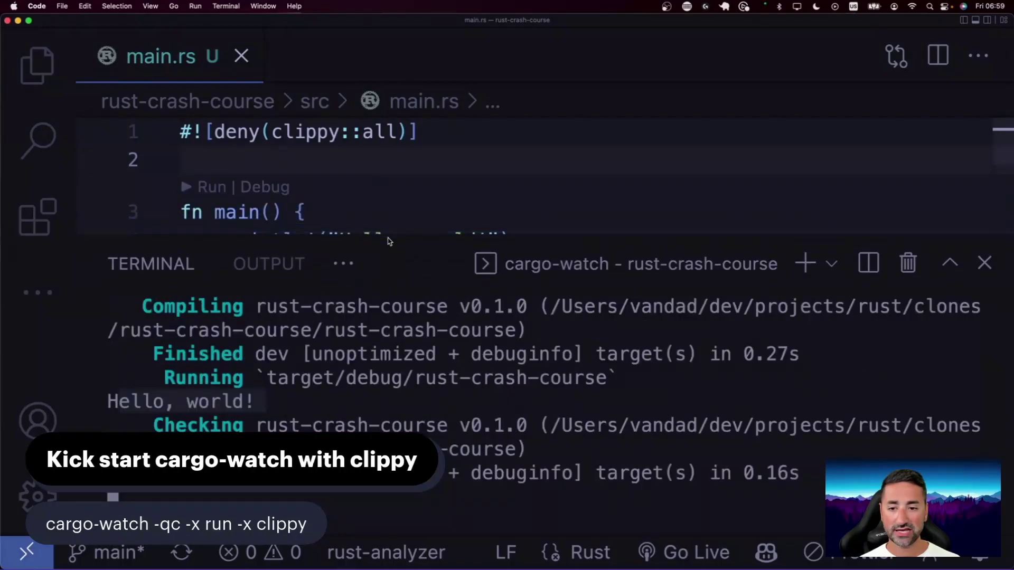
# Step: Remove the exclamation mark from the "Hello, world!" string in the main function and save main.rs
pyautogui.scroll(-3, 437, 190)
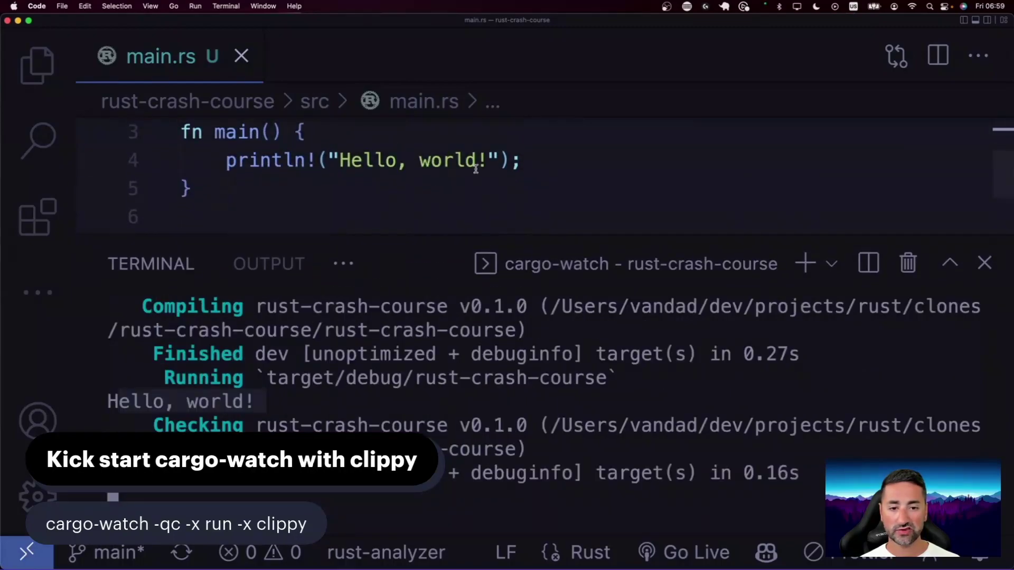
pyautogui.click(476, 169)
pyautogui.press('Delete')
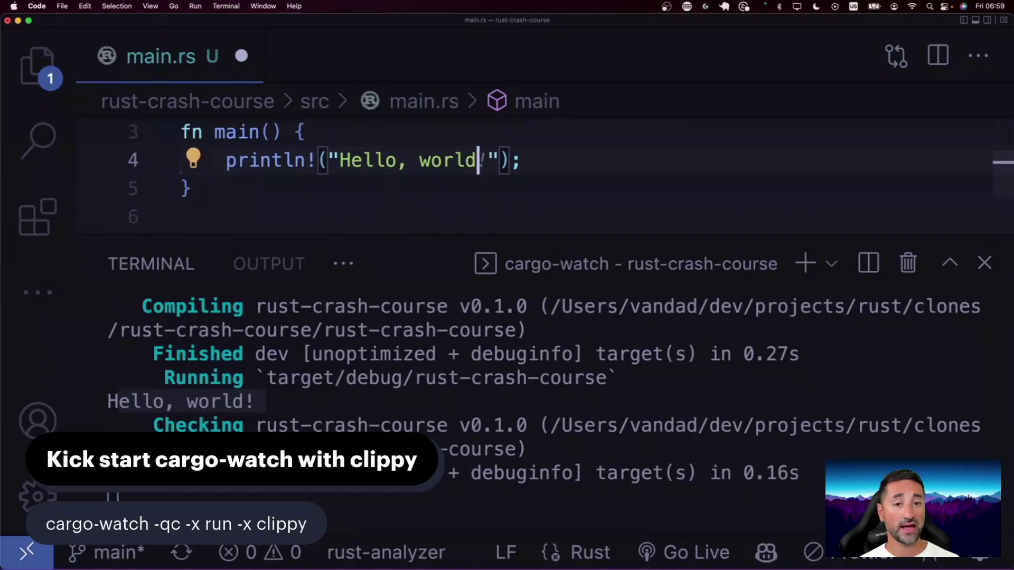
pyautogui.press('super+s')
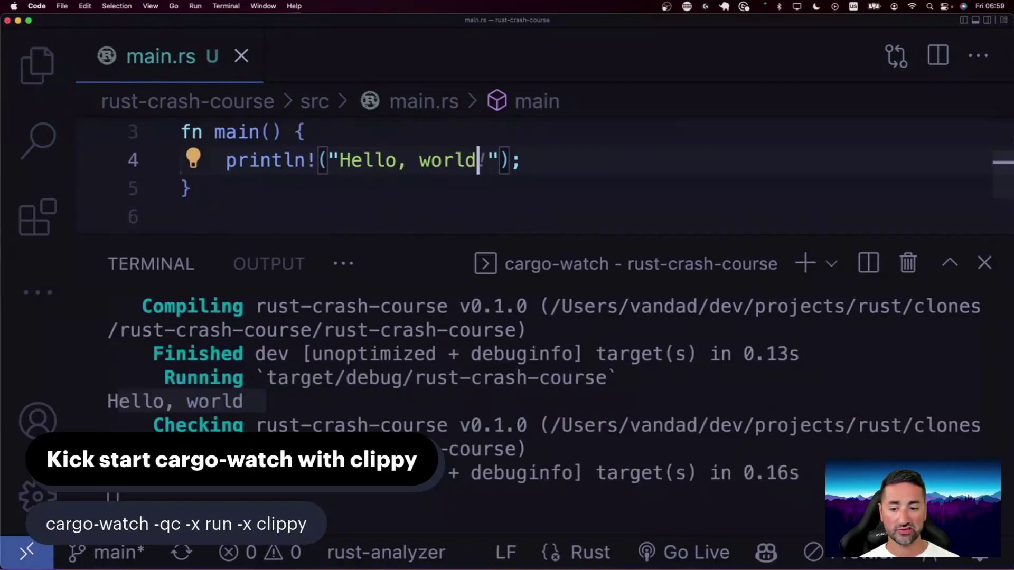
pyautogui.click(253, 399)
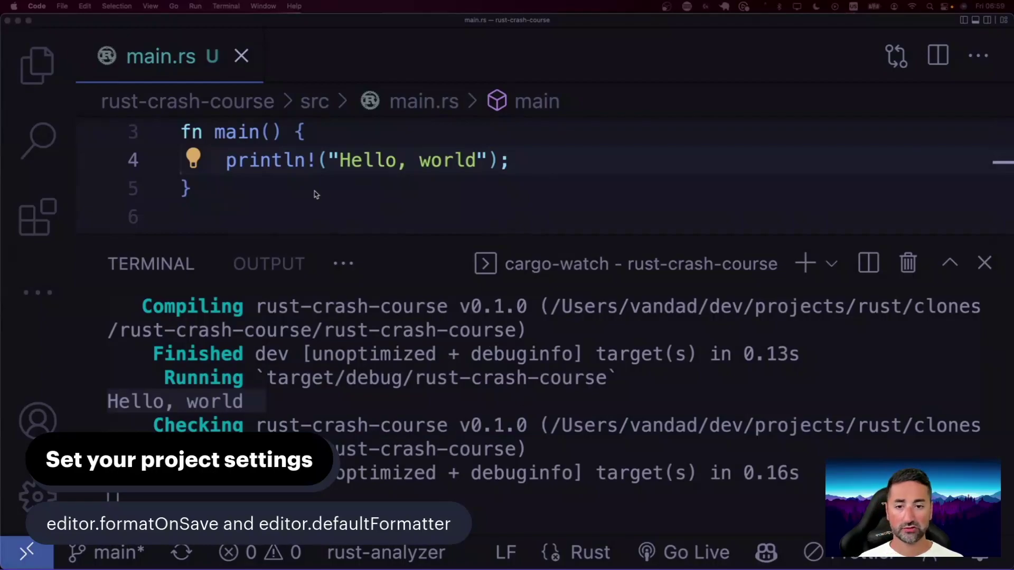
# Step: Find the workspace settings command with "workspace json" and open the workspace's settings.json file
pyautogui.click(281, 186)
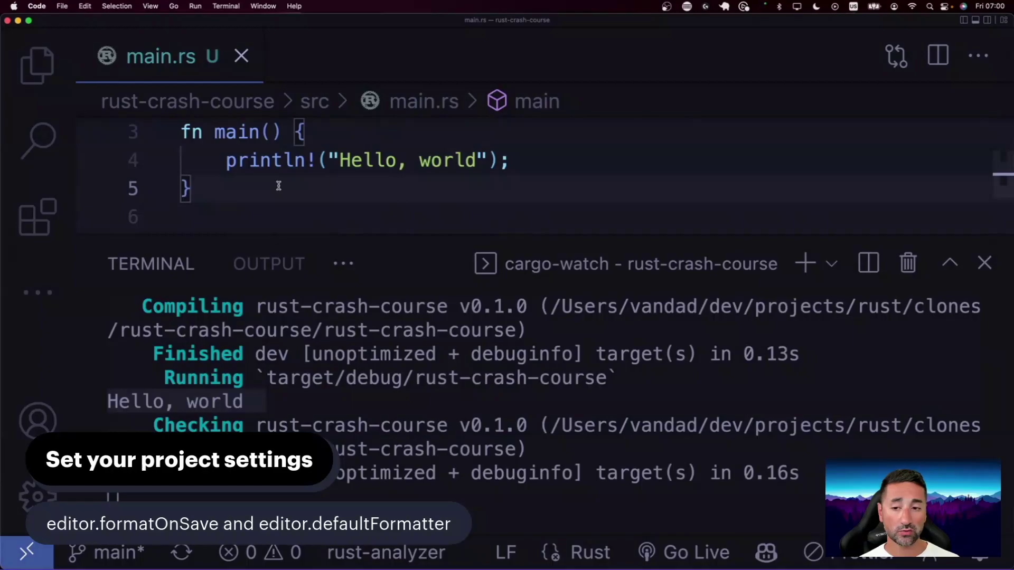
pyautogui.press('super+shift+p')
pyautogui.write('wor')
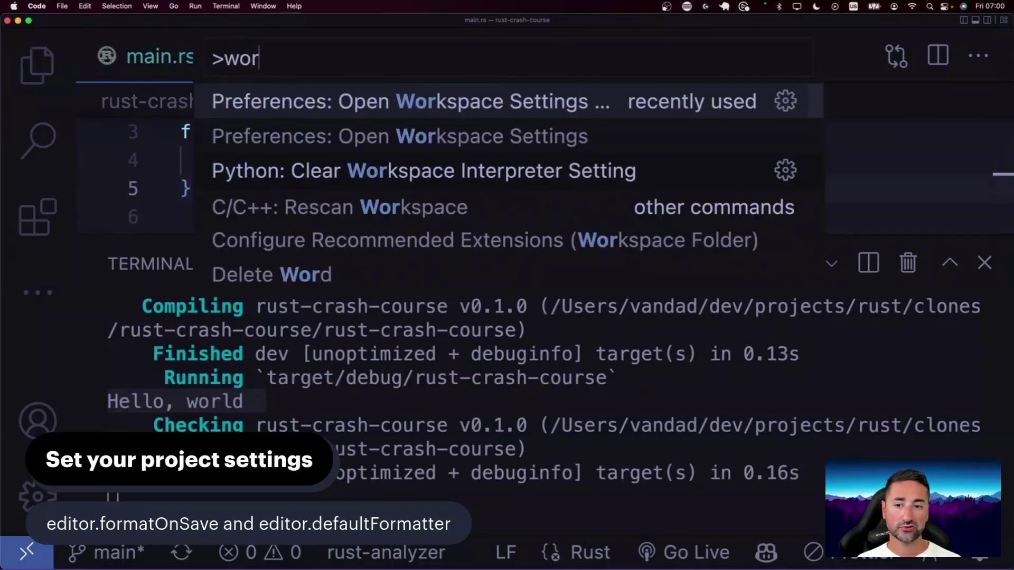
pyautogui.write('kspace json')
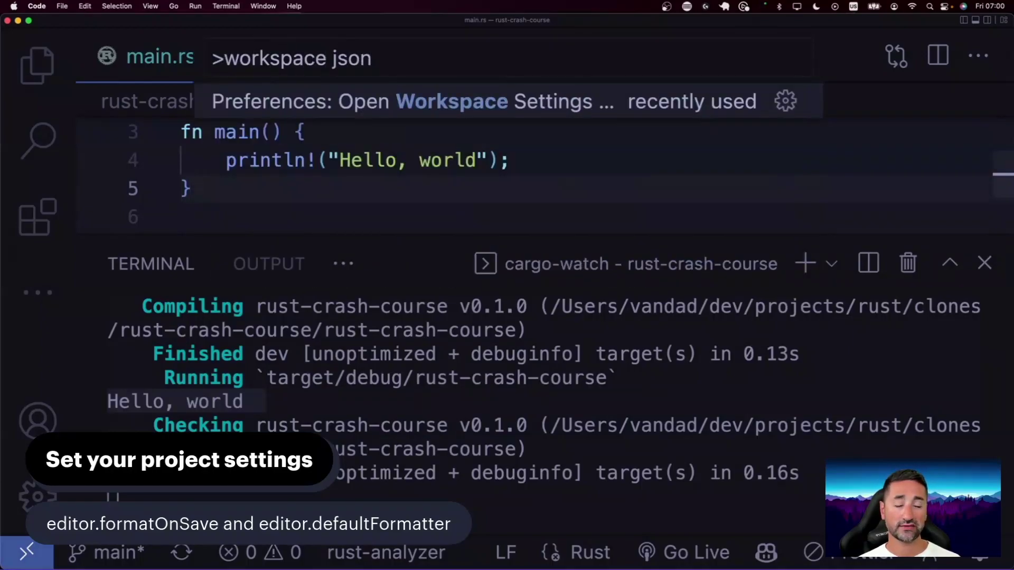
pyautogui.press('Return')
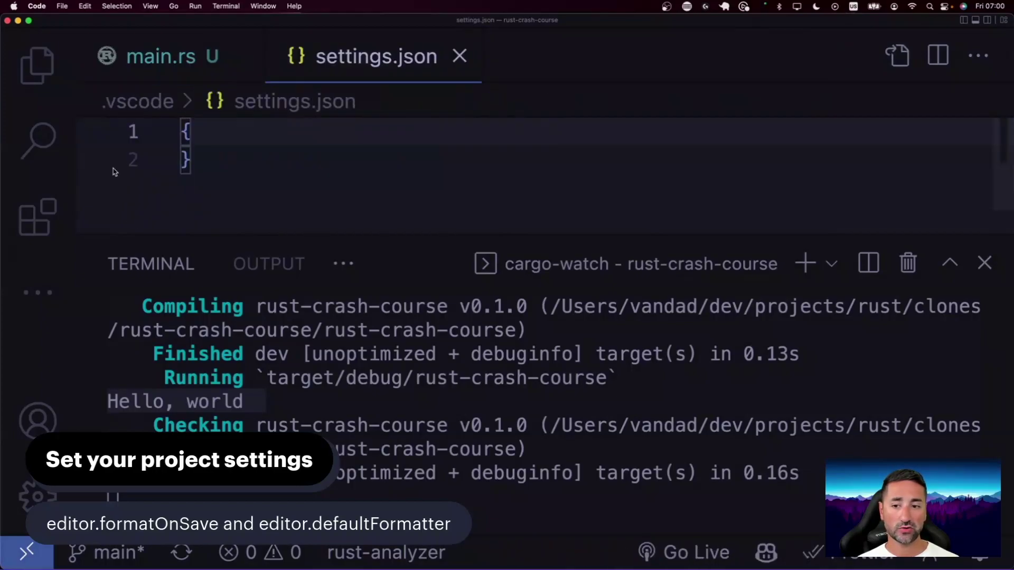
# Step: Add an empty "[rust]" object inside the settings braces and hide the terminal
pyautogui.press('Return')
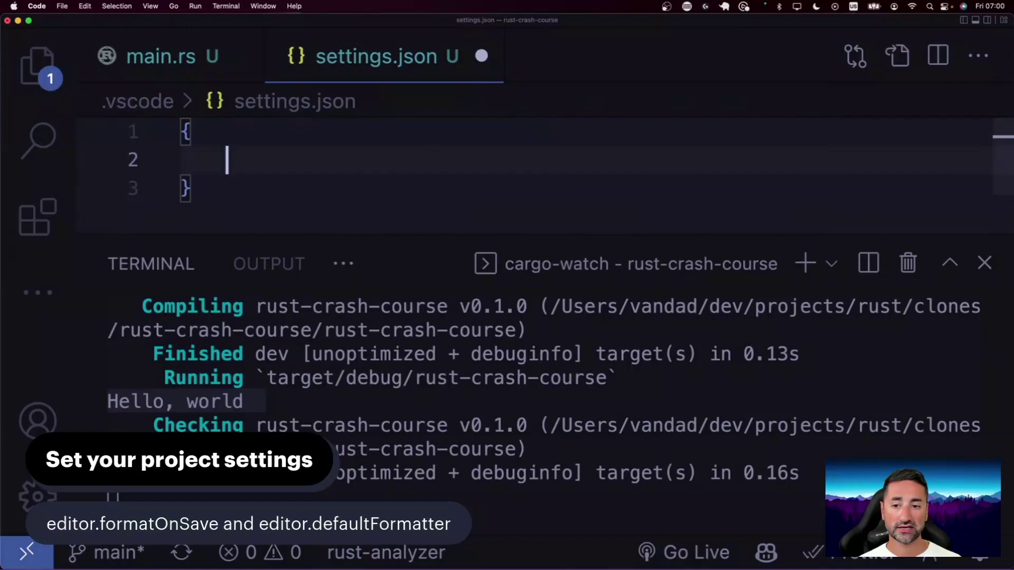
pyautogui.write('"')
pyautogui.write('rust]"')
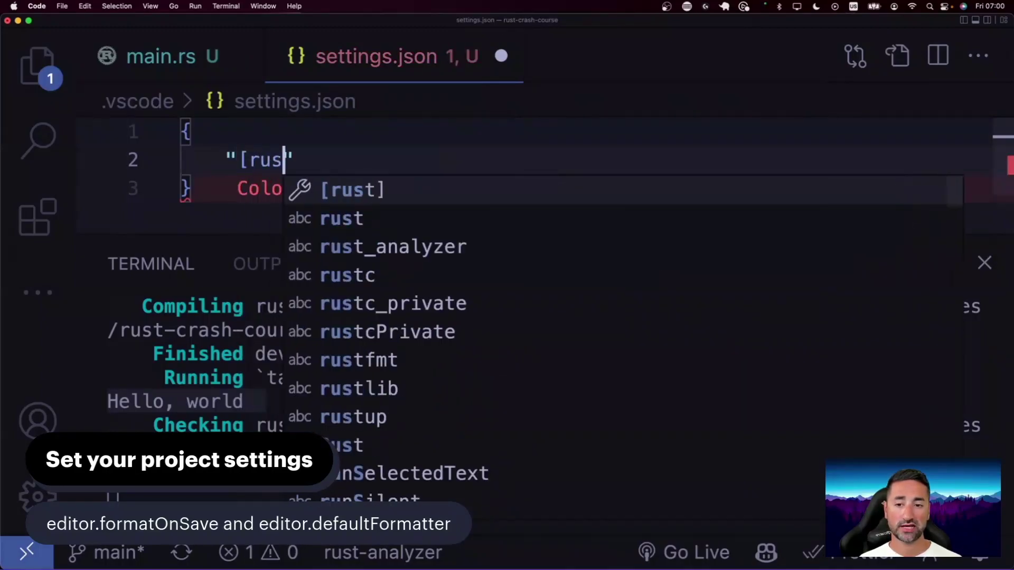
pyautogui.write(': {')
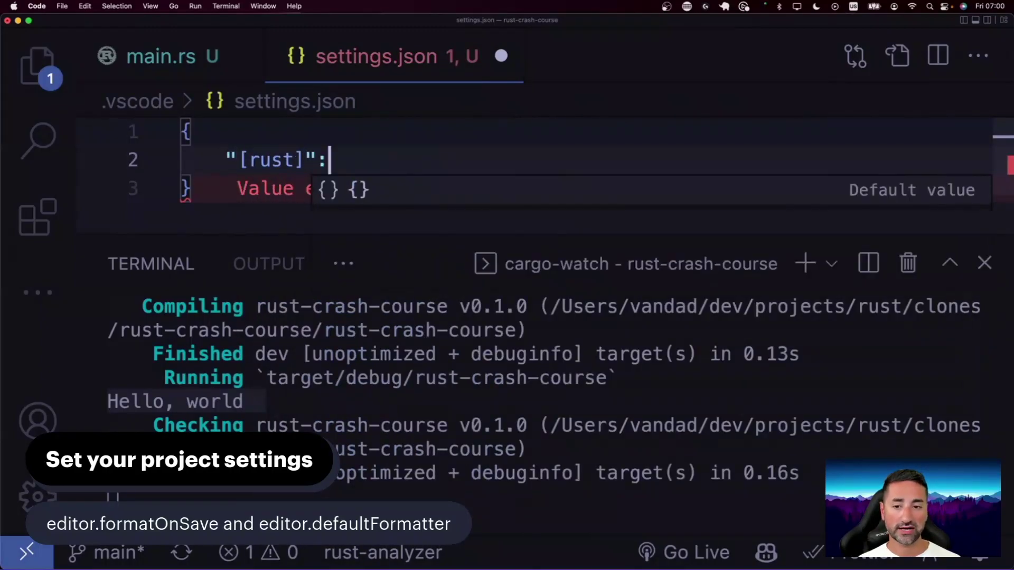
pyautogui.press('Return')
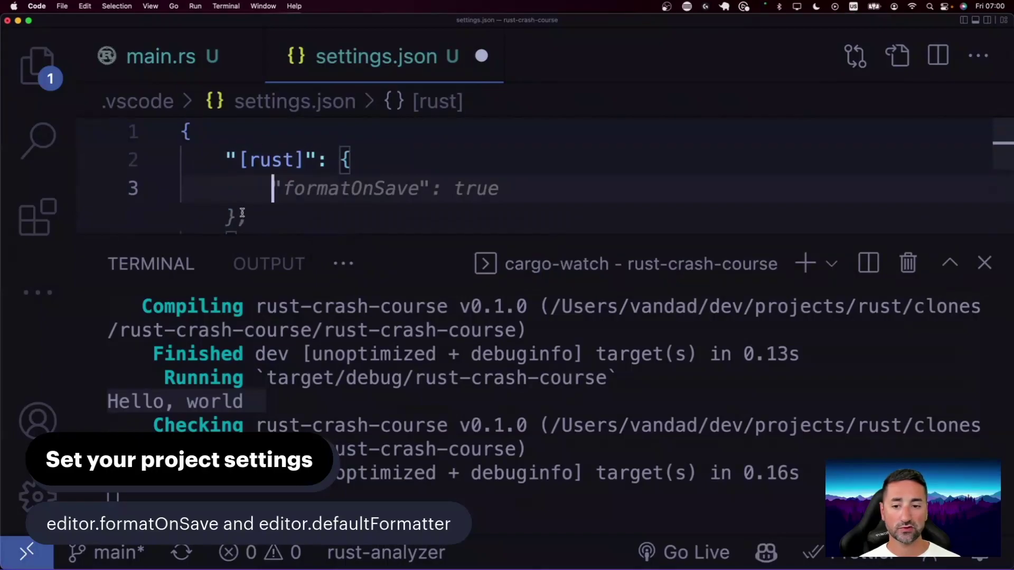
pyautogui.press('super+shift+y')
pyautogui.press('super+shift+y')
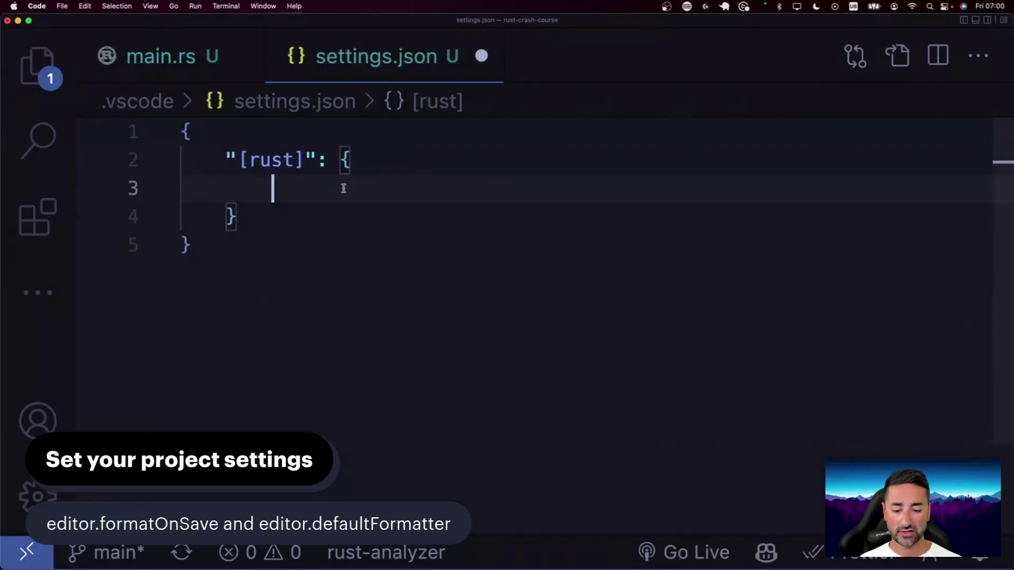
# Step: Add "editor.formatOnSave": true, inside the "[rust]" settings object
pyautogui.write('edi')
pyautogui.press('BackSpace')
pyautogui.press('BackSpace')
pyautogui.press('BackSpace')
pyautogui.write('"')
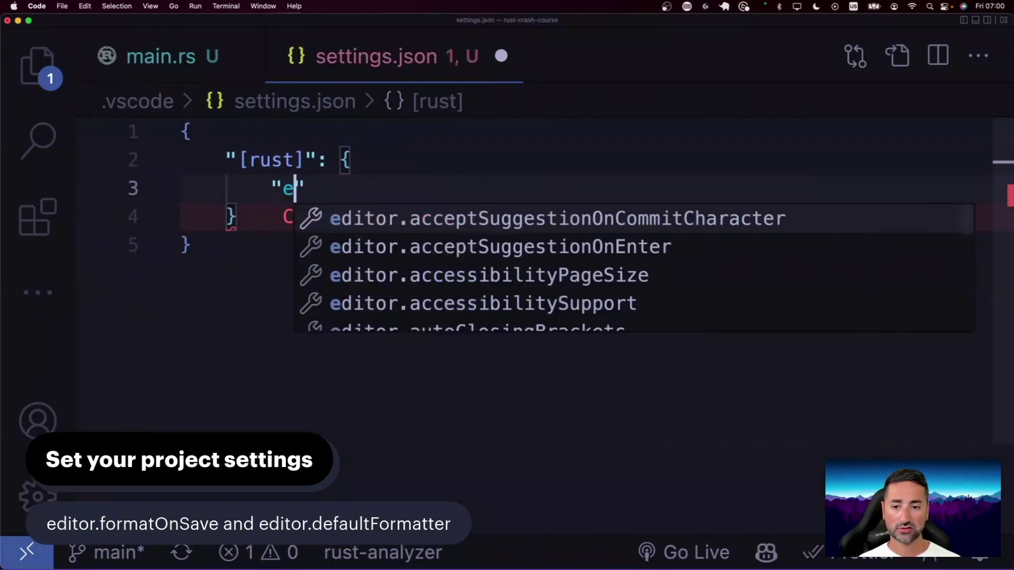
pyautogui.write('editor.formatons')
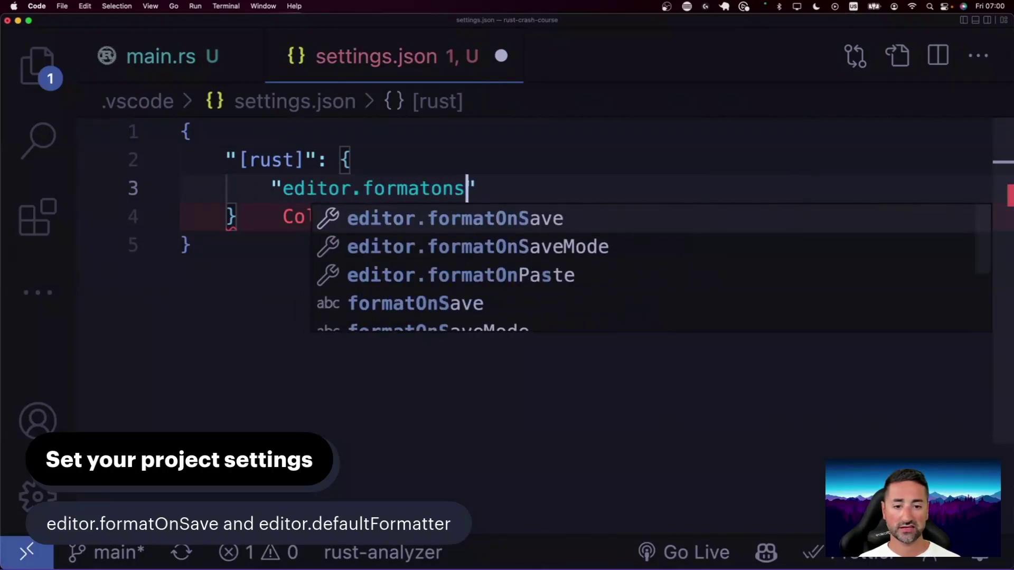
pyautogui.press('Return')
pyautogui.write('true,')
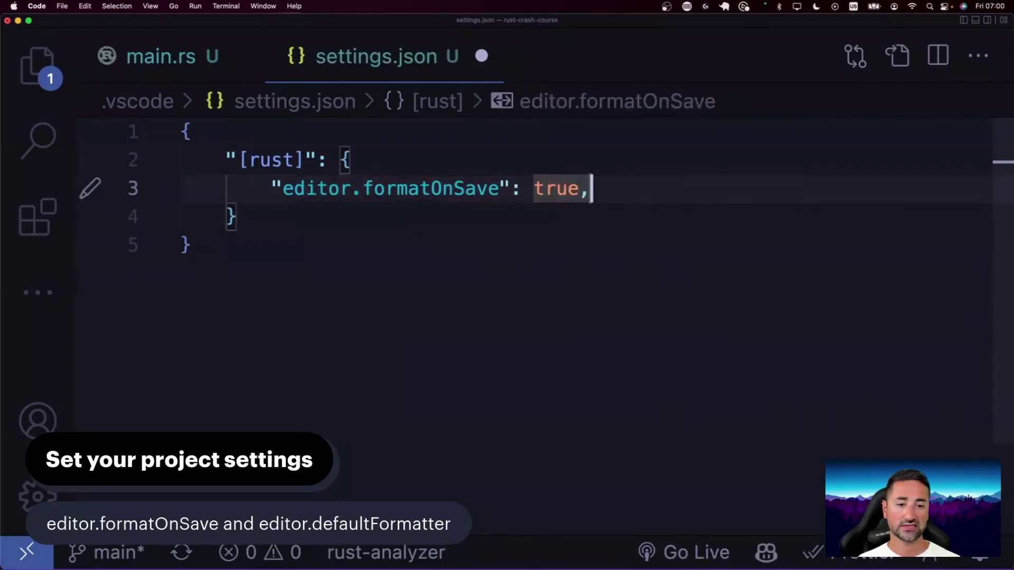
# Step: Set "editor.defaultFormatter" to "rust-lang.rust-analyzer" on a new line of the "[rust]" object and save the settings file
pyautogui.press('Return')
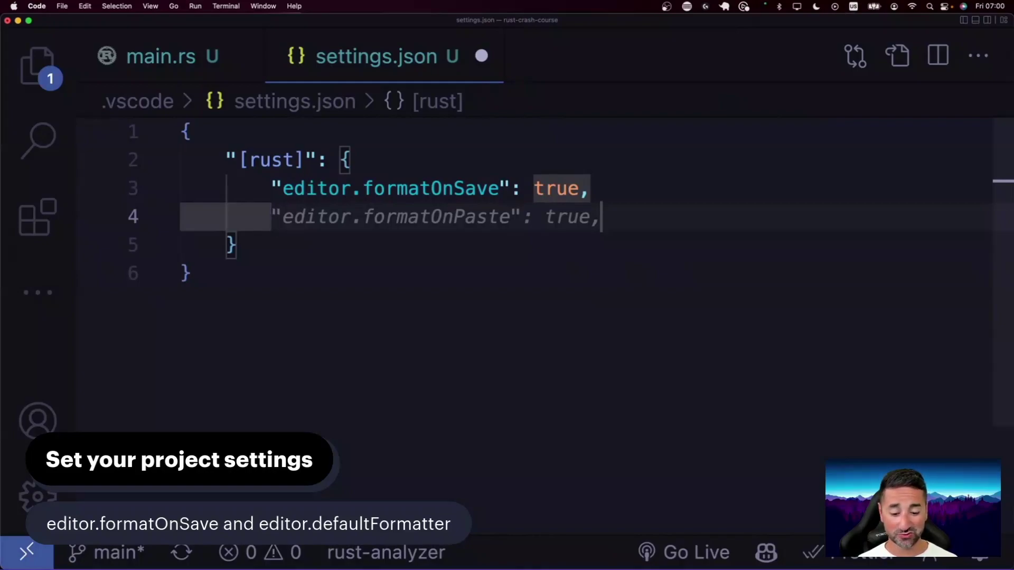
pyautogui.write('"editor.defa')
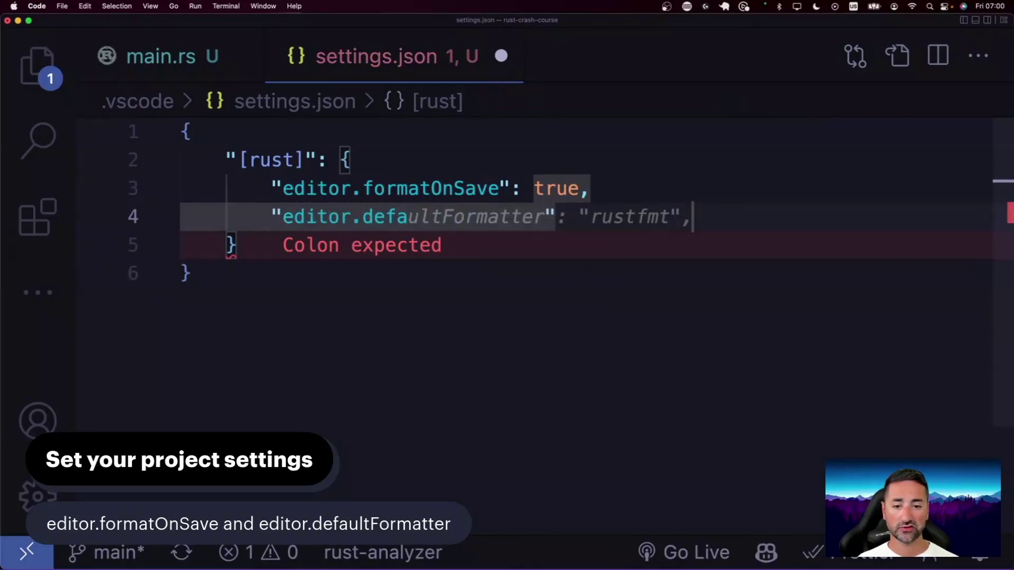
pyautogui.press('Tab')
pyautogui.press('Left')
pyautogui.press('Left')
pyautogui.hotkey('alt', 'BackSpace')
pyautogui.write('rust')
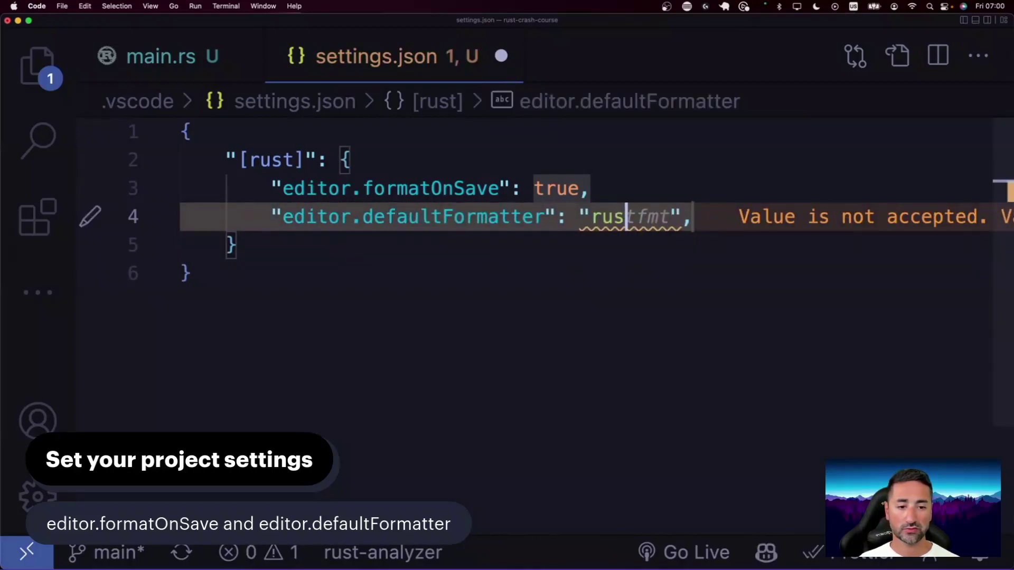
pyautogui.hotkey('ctrl', 'space')
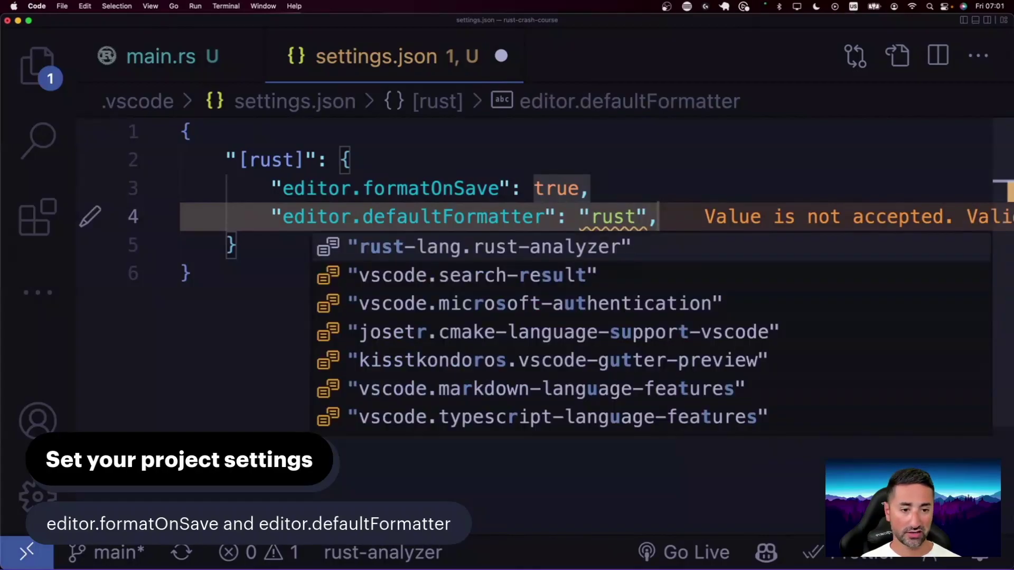
pyautogui.press('Return')
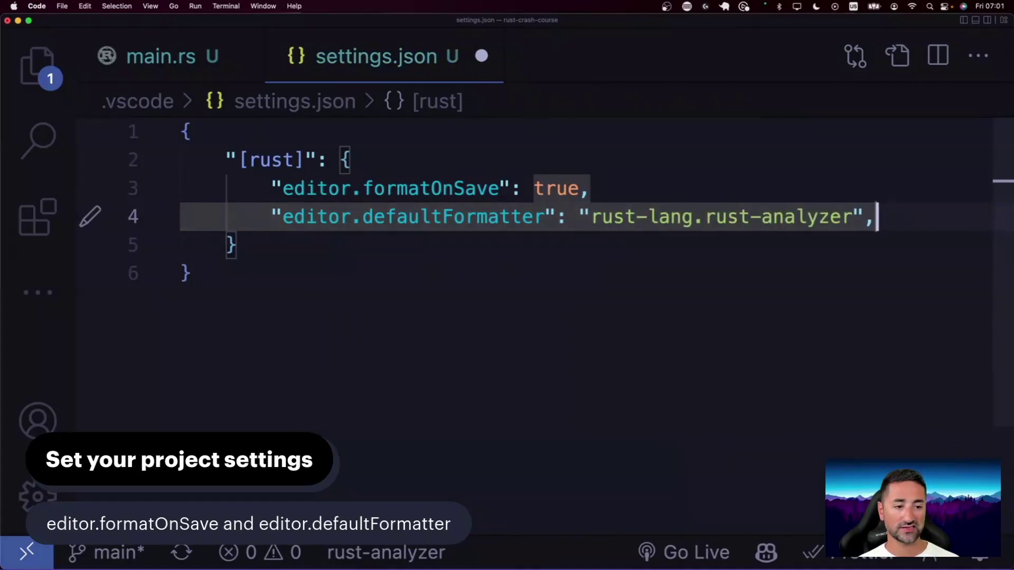
pyautogui.press('Down')
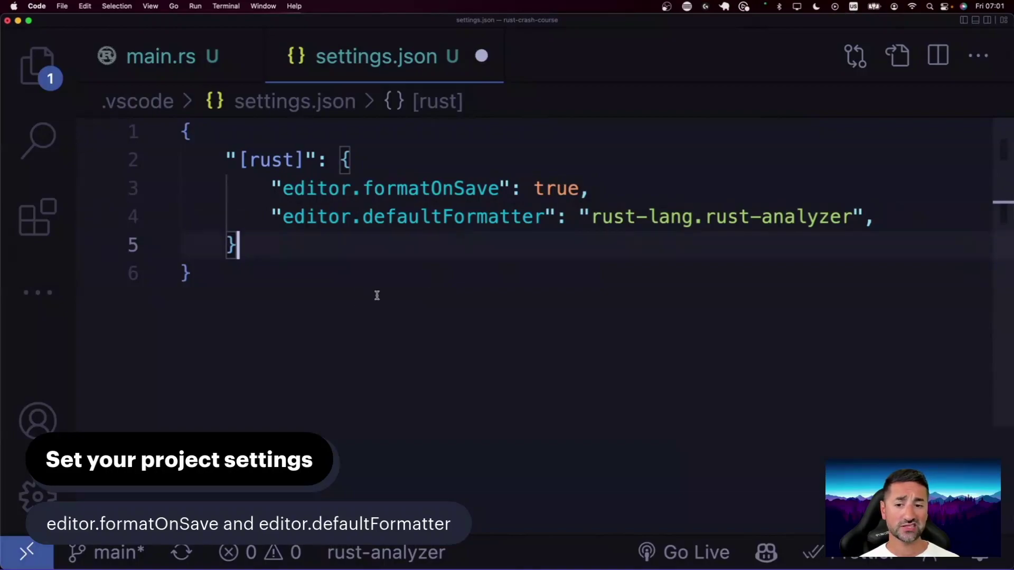
pyautogui.press('Down')
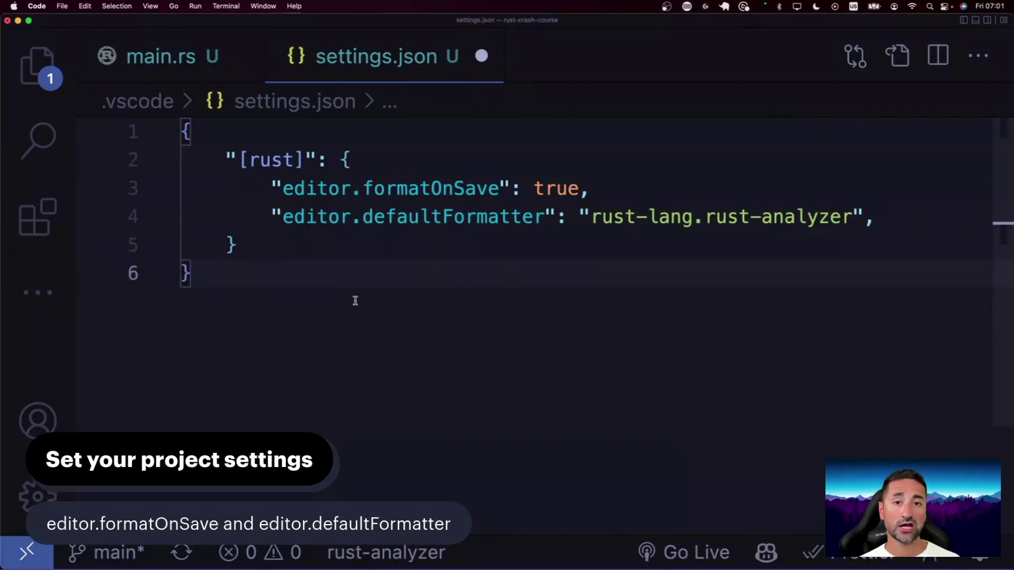
pyautogui.press('super+s')
pyautogui.click(251, 157)
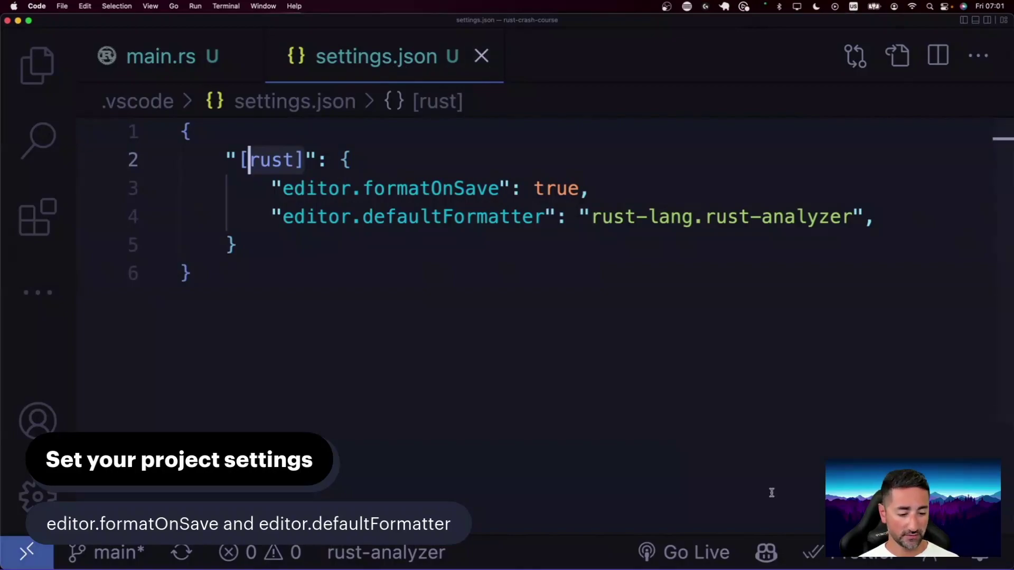
pyautogui.click(350, 159)
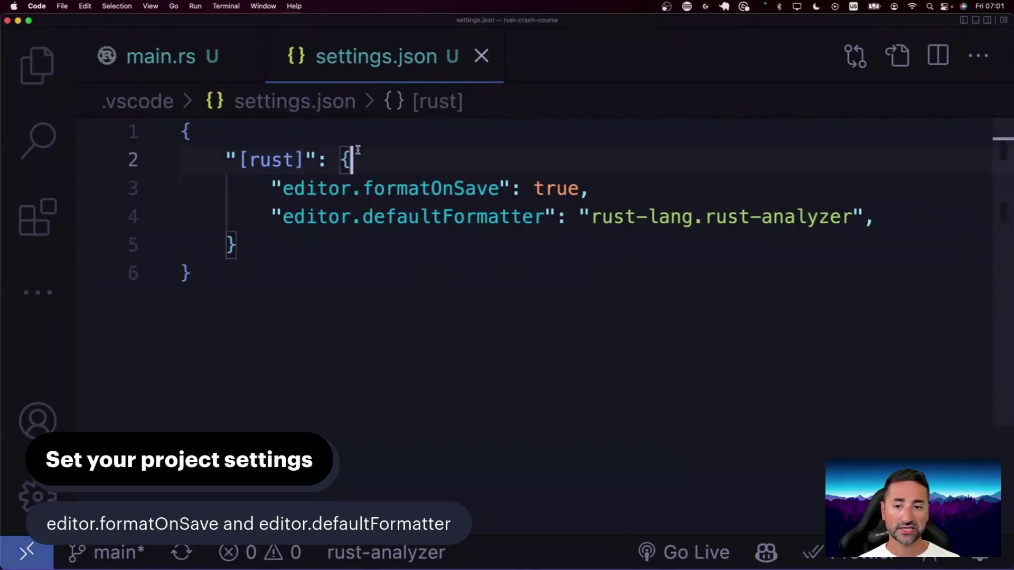
# Step: Close settings.json, indent the println! line in main.rs by three extra levels, and save to test format on save
pyautogui.click(481, 56)
pyautogui.click(223, 159)
pyautogui.press('Tab')
pyautogui.press('Tab')
pyautogui.press('Tab')
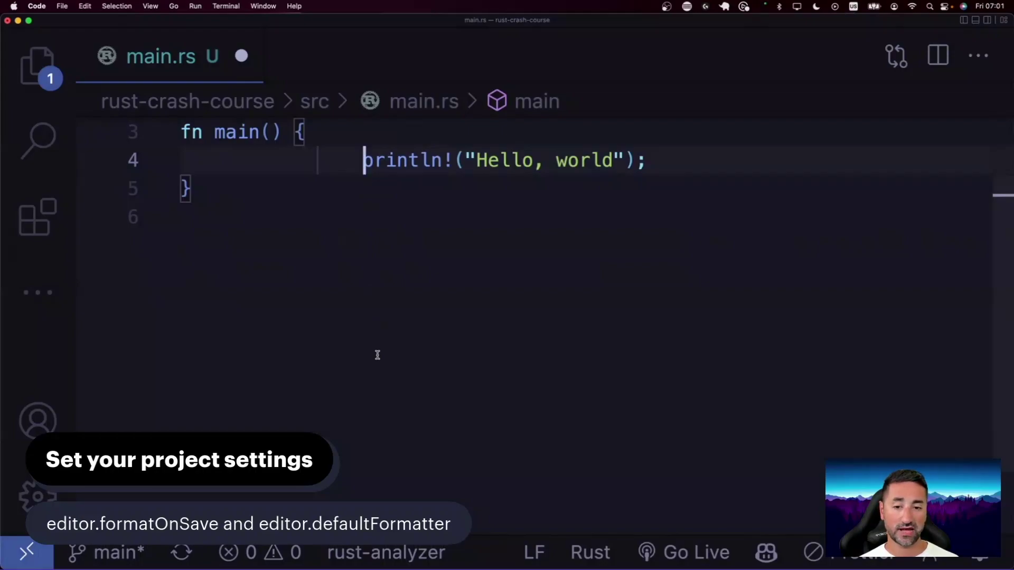
pyautogui.press('super+s')
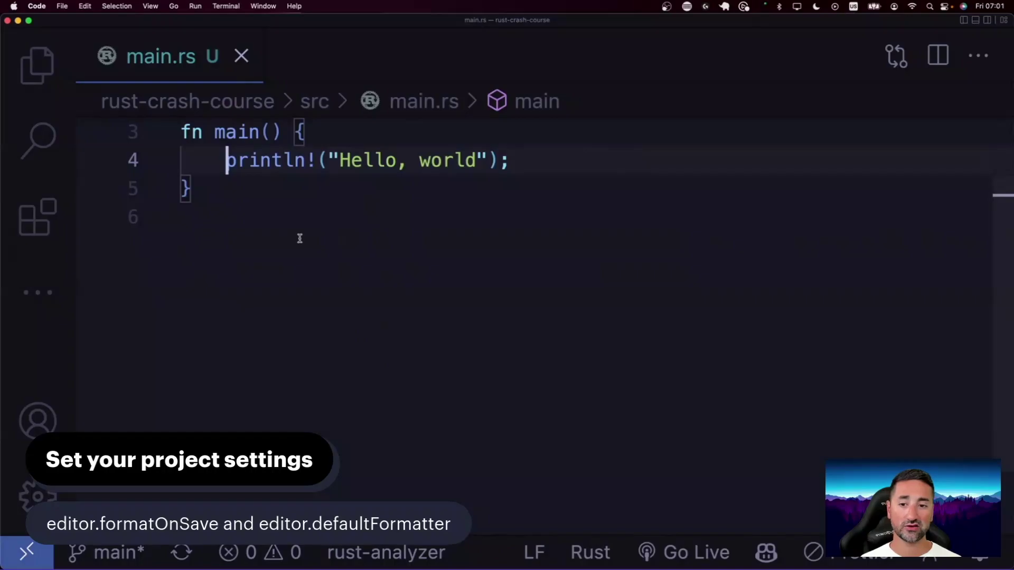
pyautogui.moveTo(229, 163)
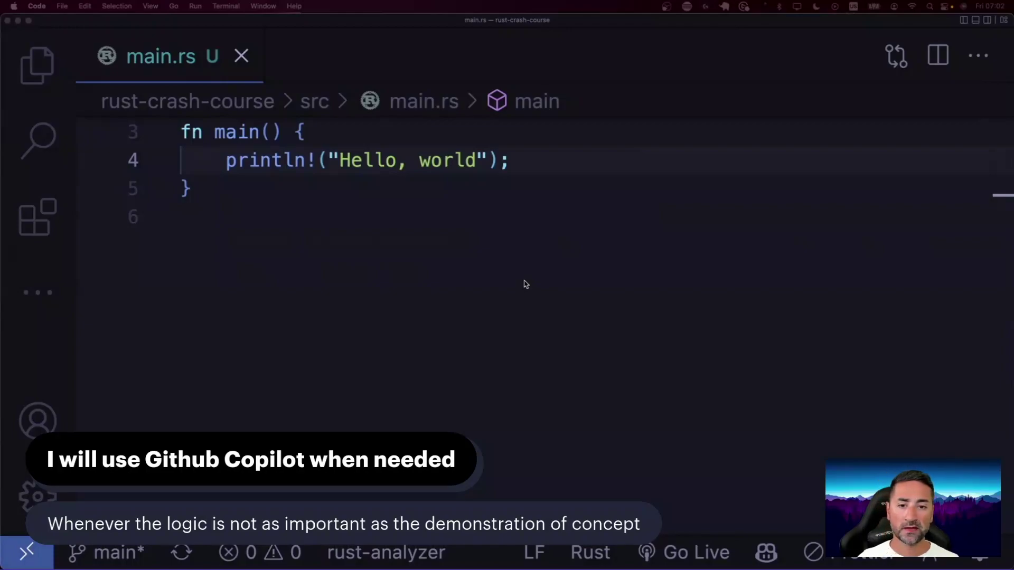
# Step: Replace the println! line in main with println!("Hello, world!"); by accepting the Copilot suggestion
pyautogui.click(526, 166)
pyautogui.hotkey('shift', 'End')
pyautogui.write('println(')
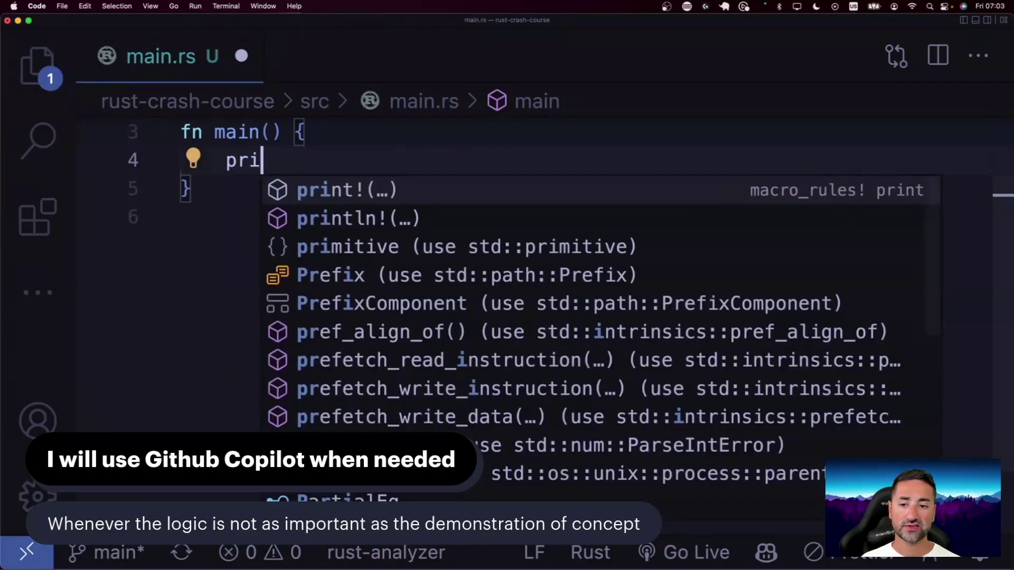
pyautogui.press('BackSpace')
pyautogui.write('!(')
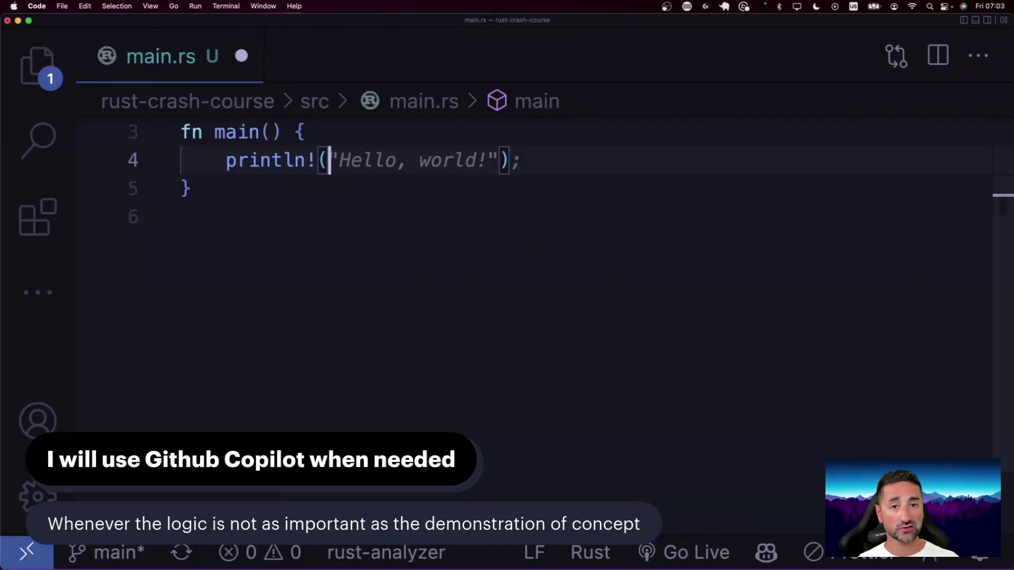
pyautogui.press('Tab')
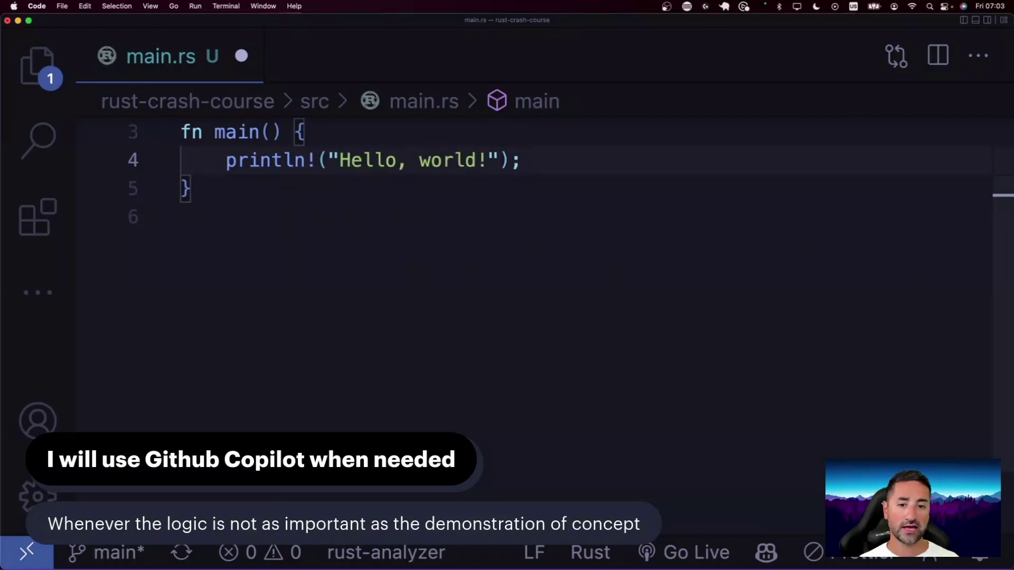